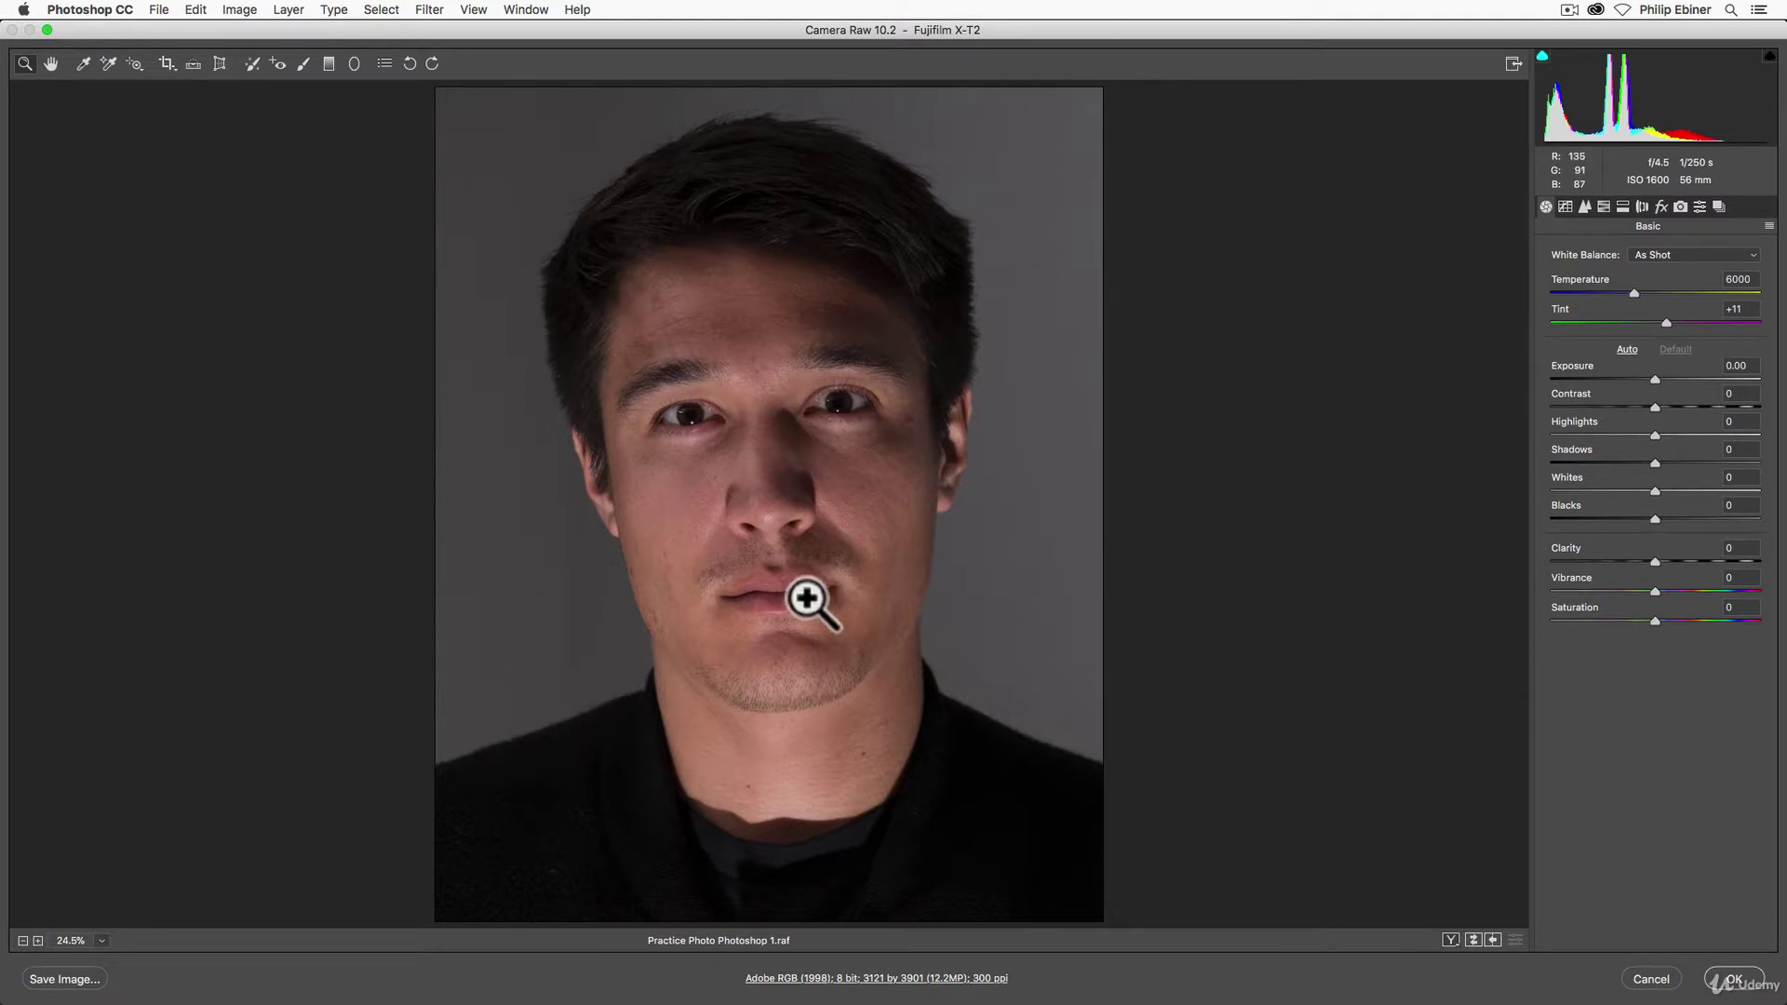
Open the portrait as a smart object, then close that document without saving
{"action": "left_click", "coordinate": [1734, 979]}
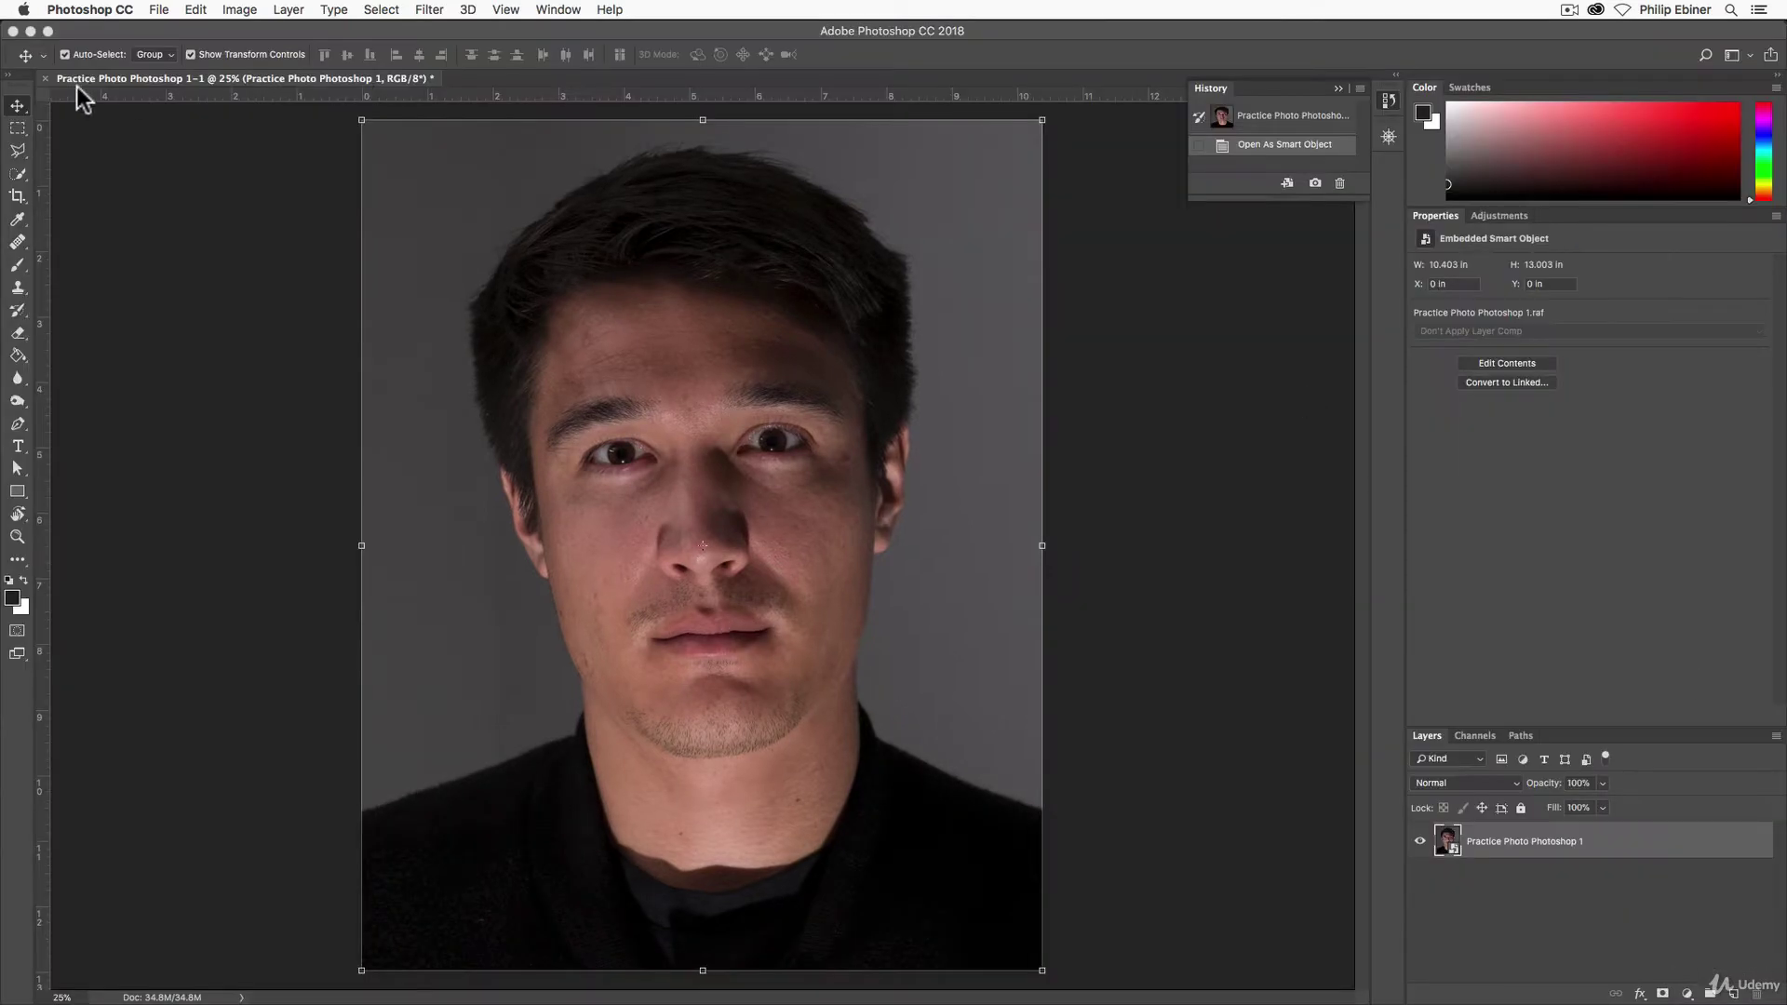
{"action": "left_click", "coordinate": [44, 79]}
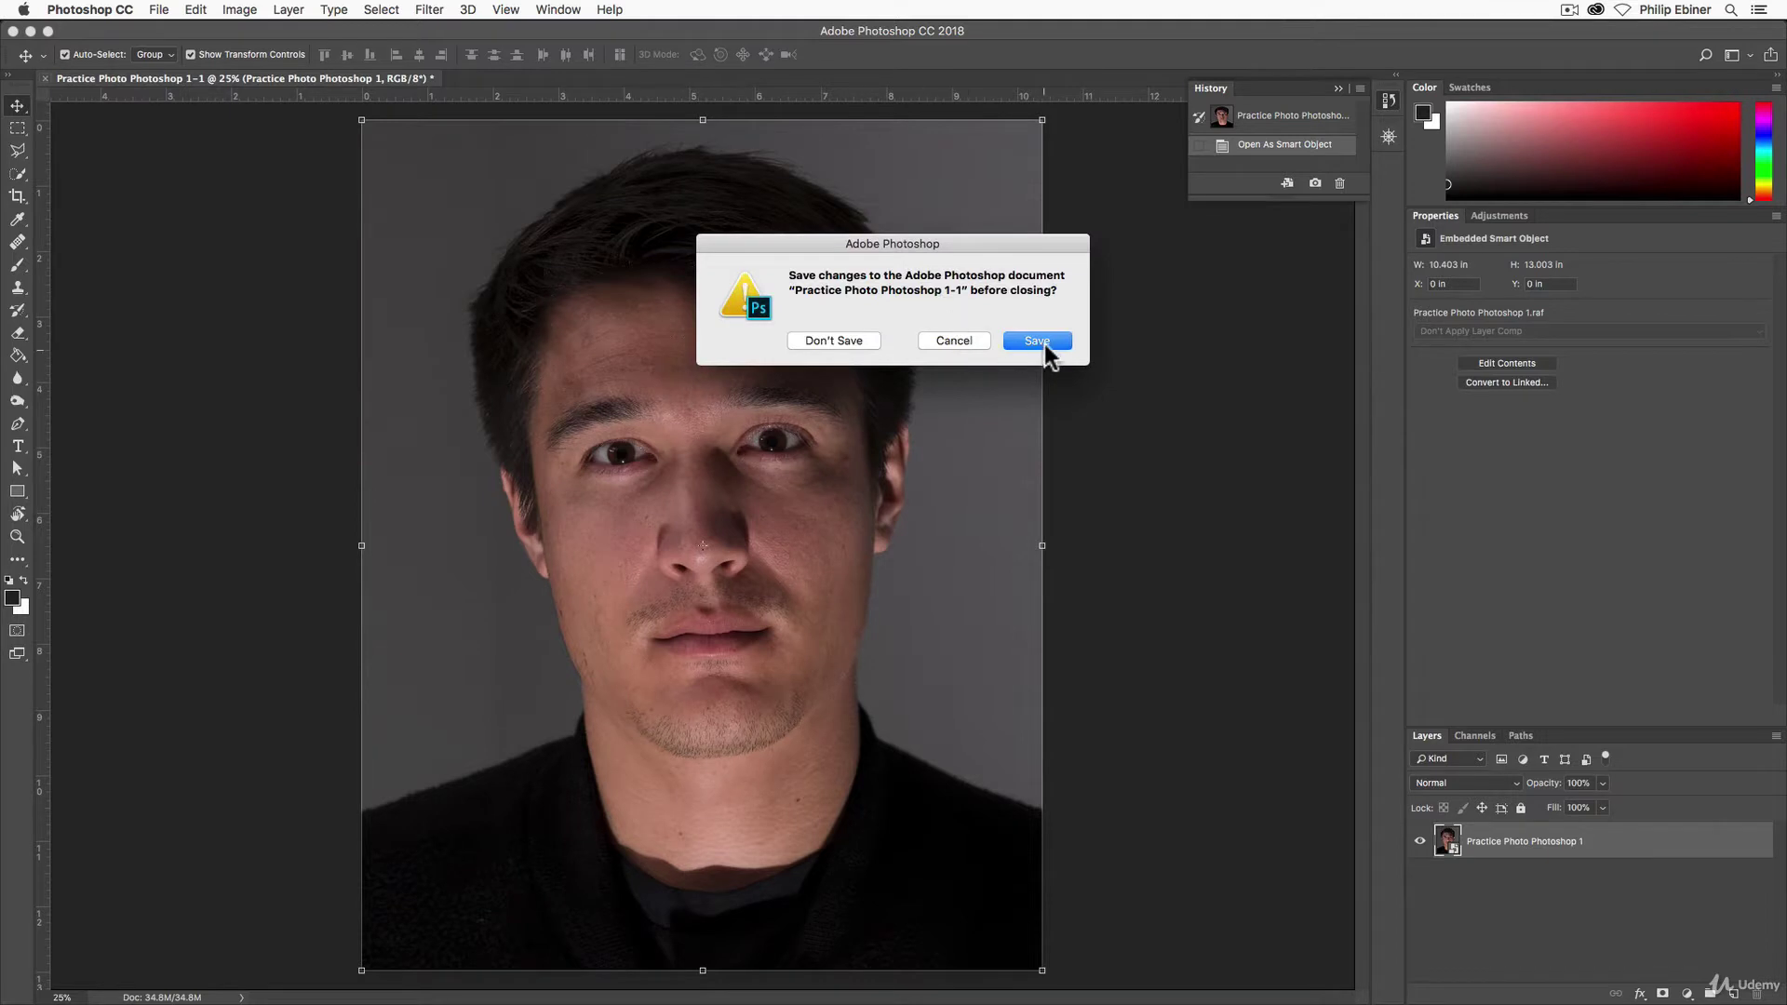
{"action": "left_click", "coordinate": [1037, 341]}
{"action": "left_click", "coordinate": [1408, 827]}
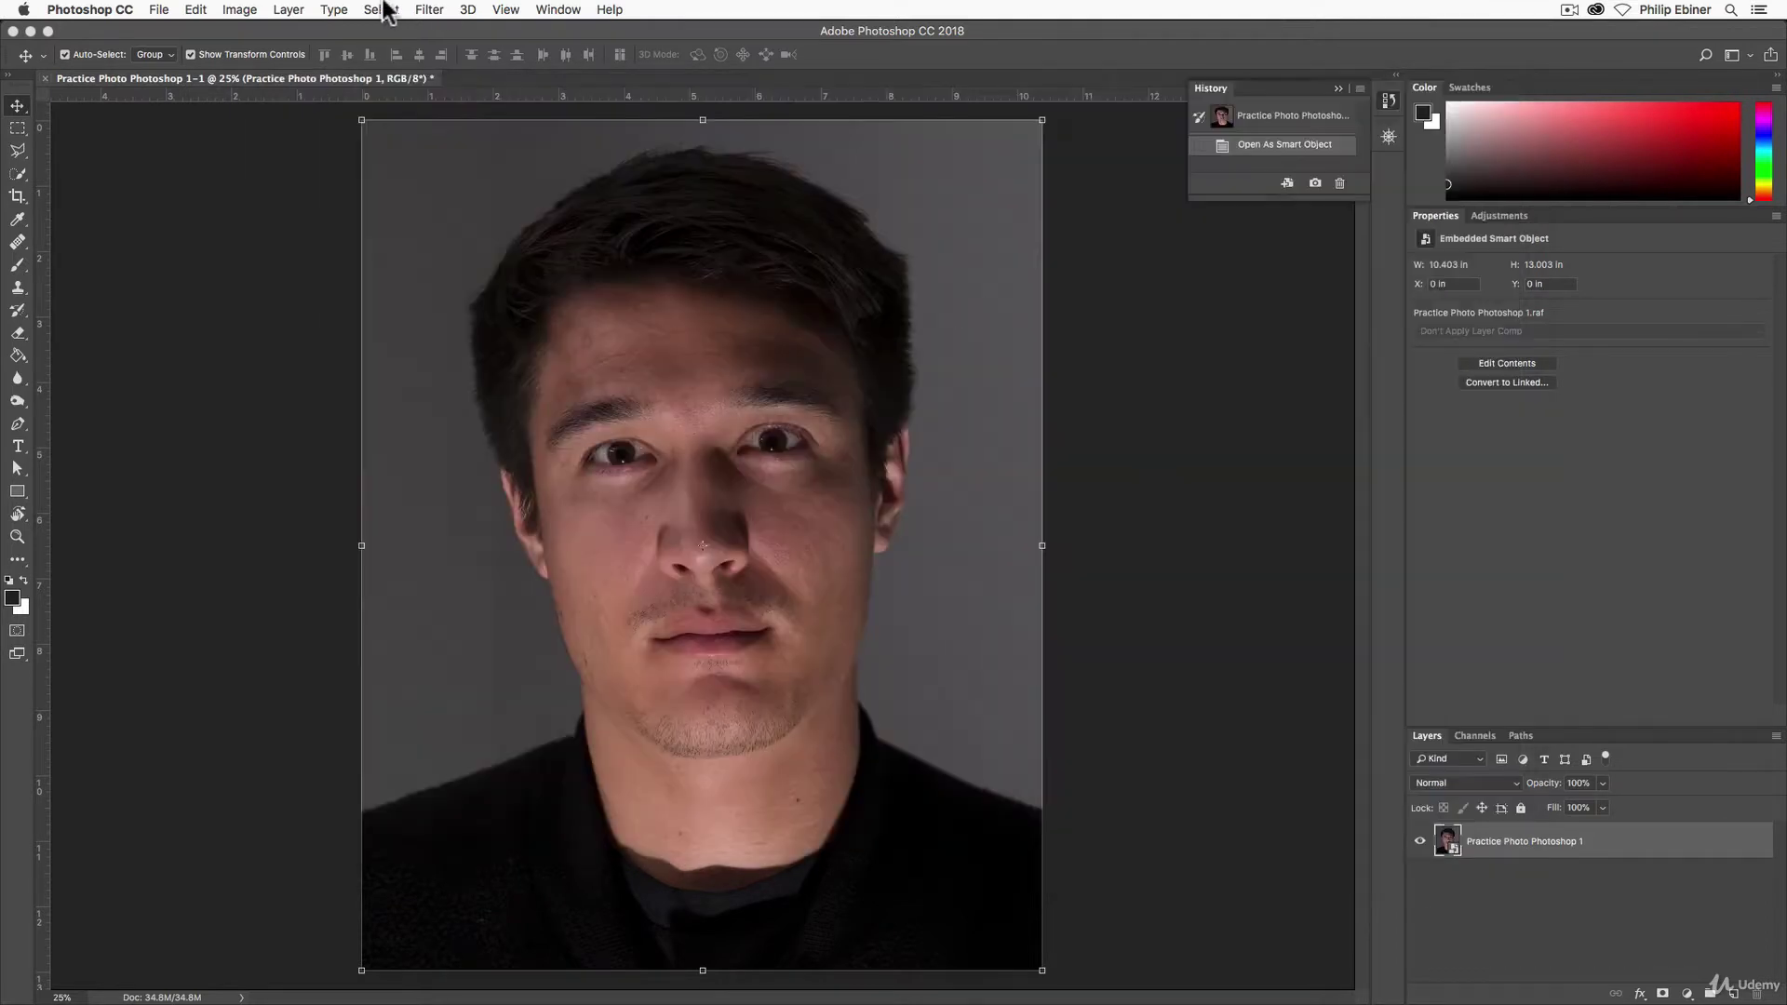
{"action": "left_click", "coordinate": [45, 78]}
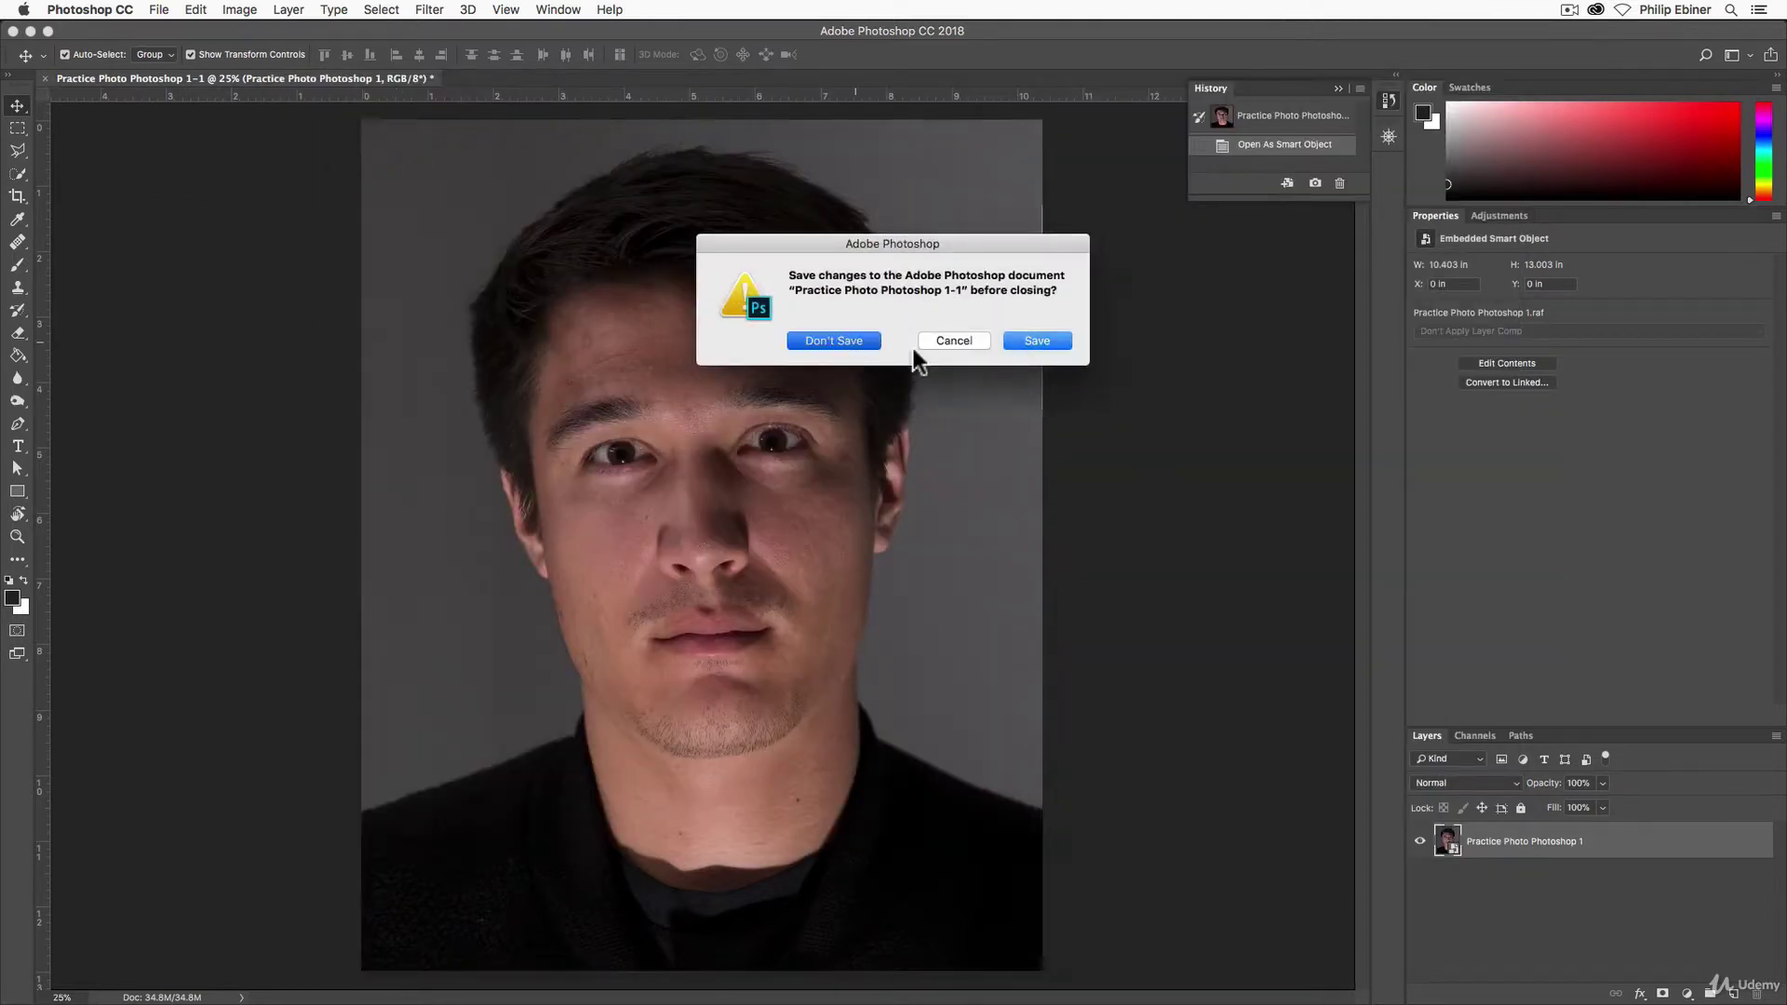
{"action": "key", "text": "super+d"}
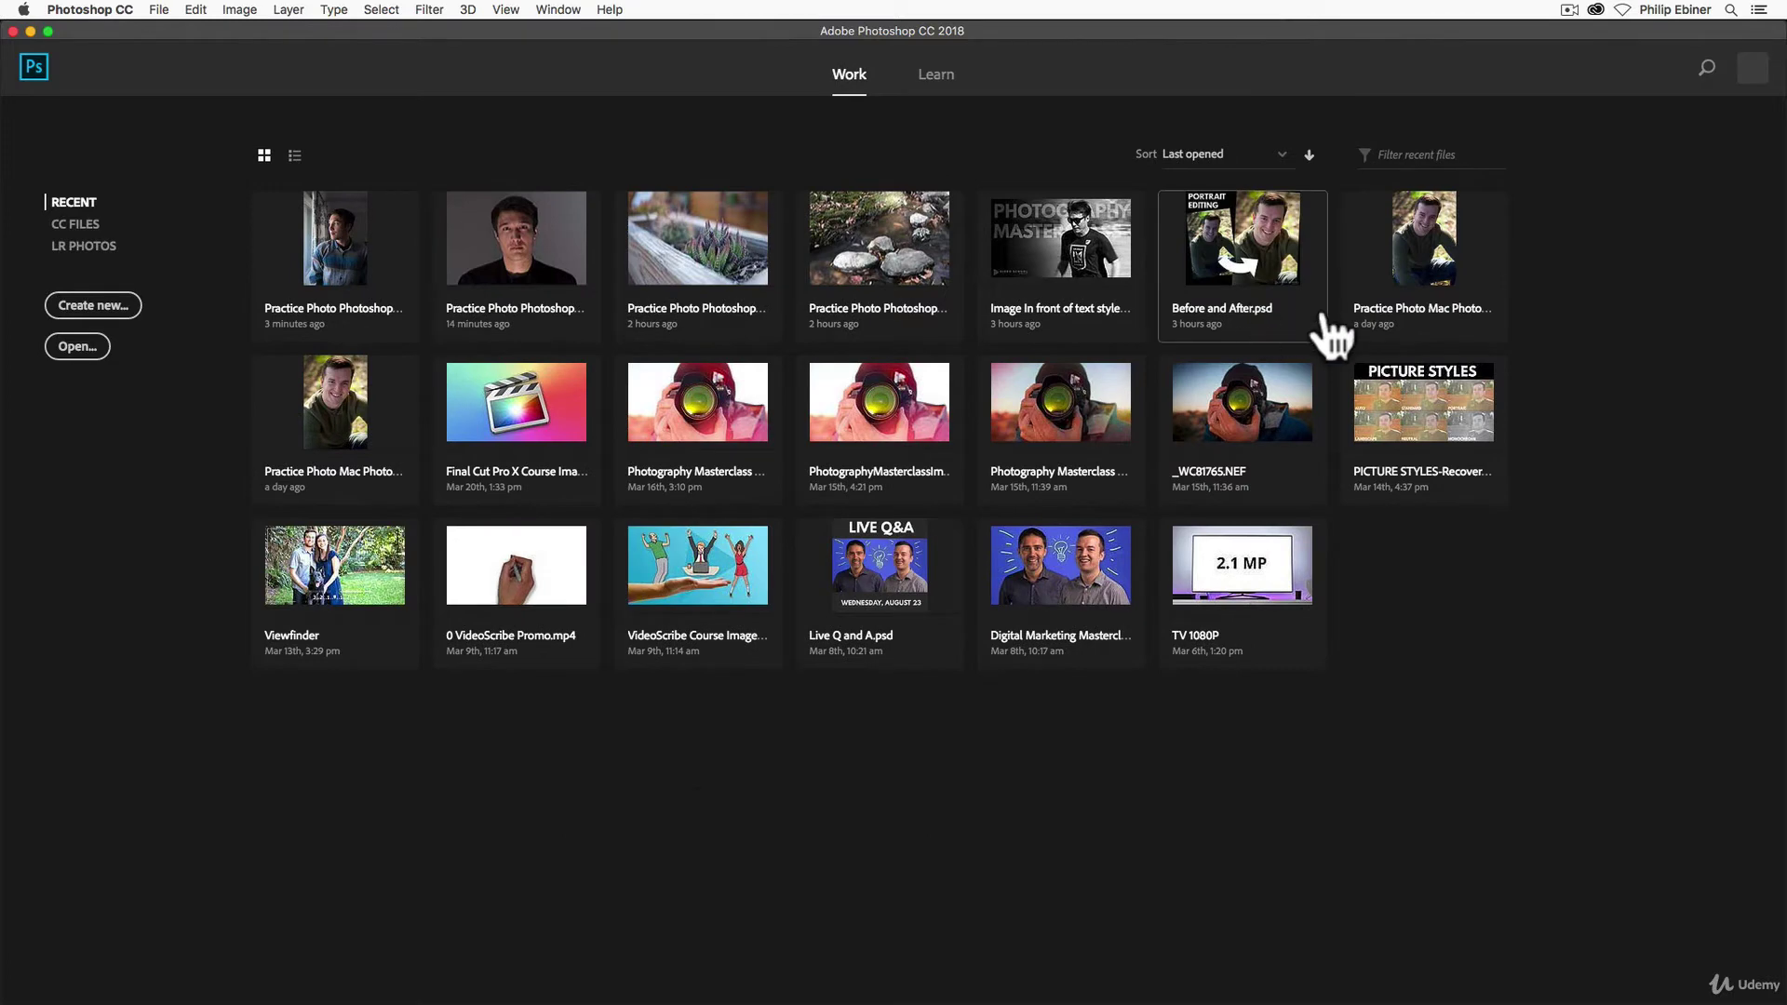
Reopen Practice Photo Photoshop 1.raf from Finder with Adobe Photoshop CC 2018
{"action": "key", "text": "super+Tab"}
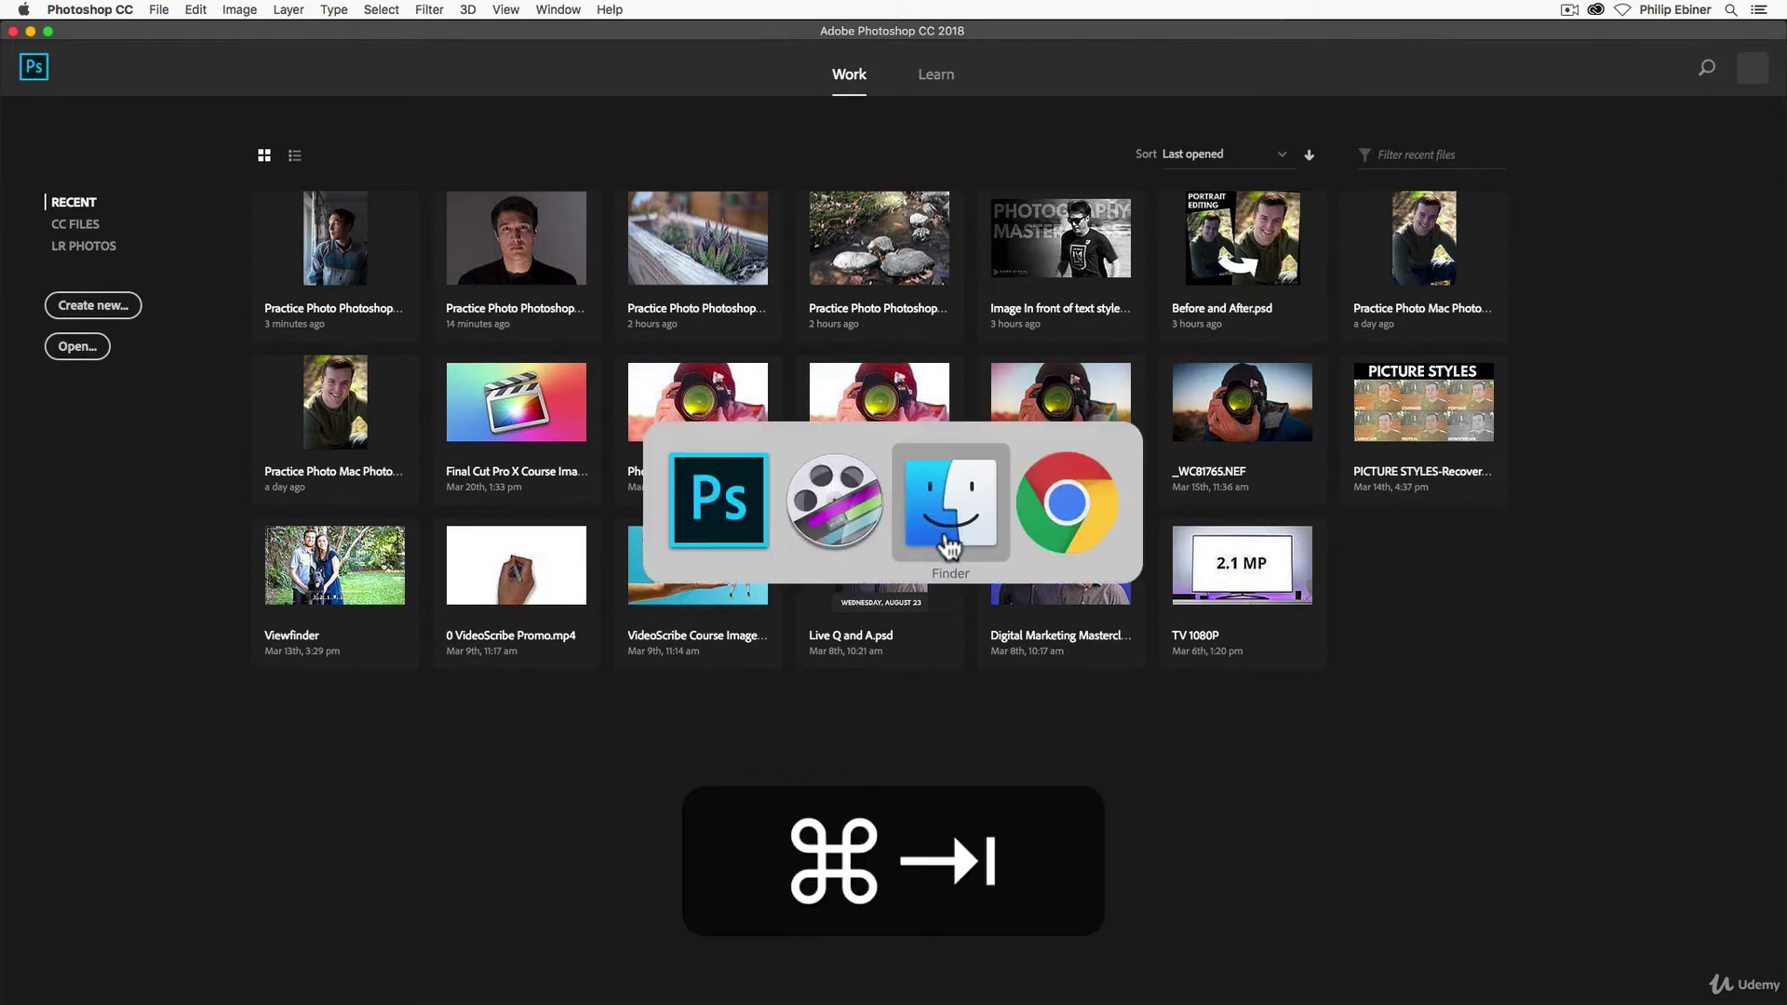
{"action": "left_click", "coordinate": [949, 547]}
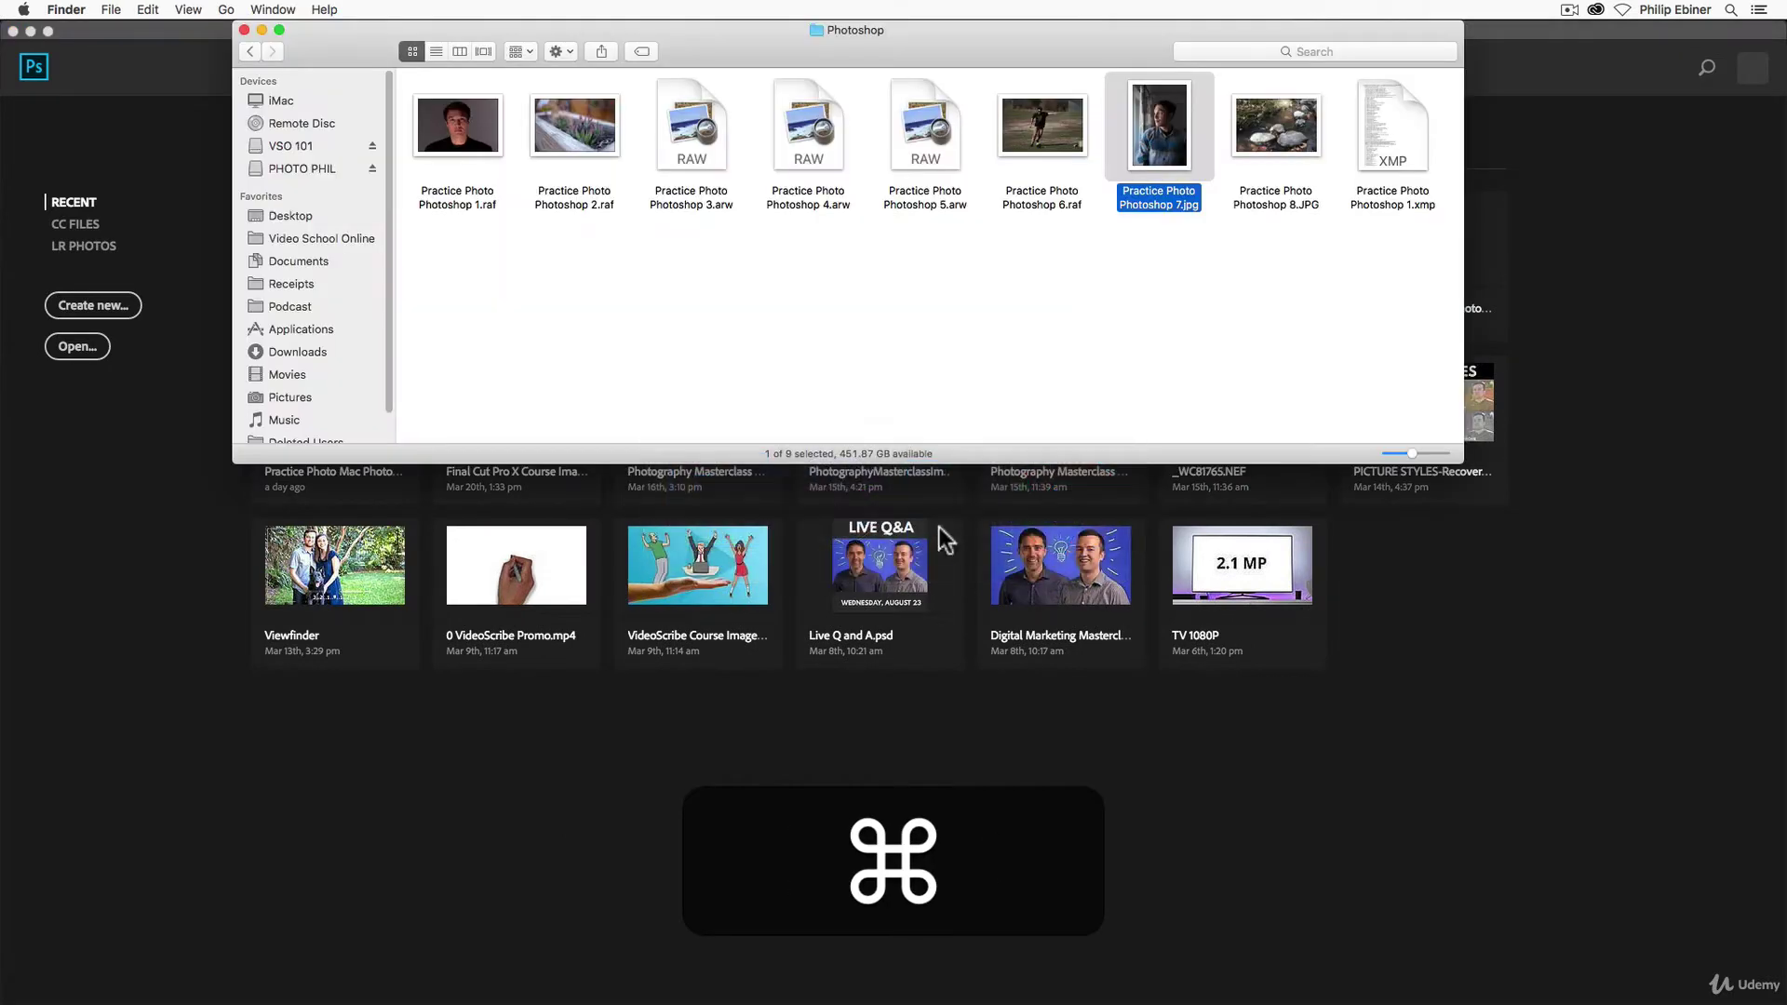
{"action": "right_click", "coordinate": [477, 131]}
{"action": "mouse_move", "coordinate": [614, 157]}
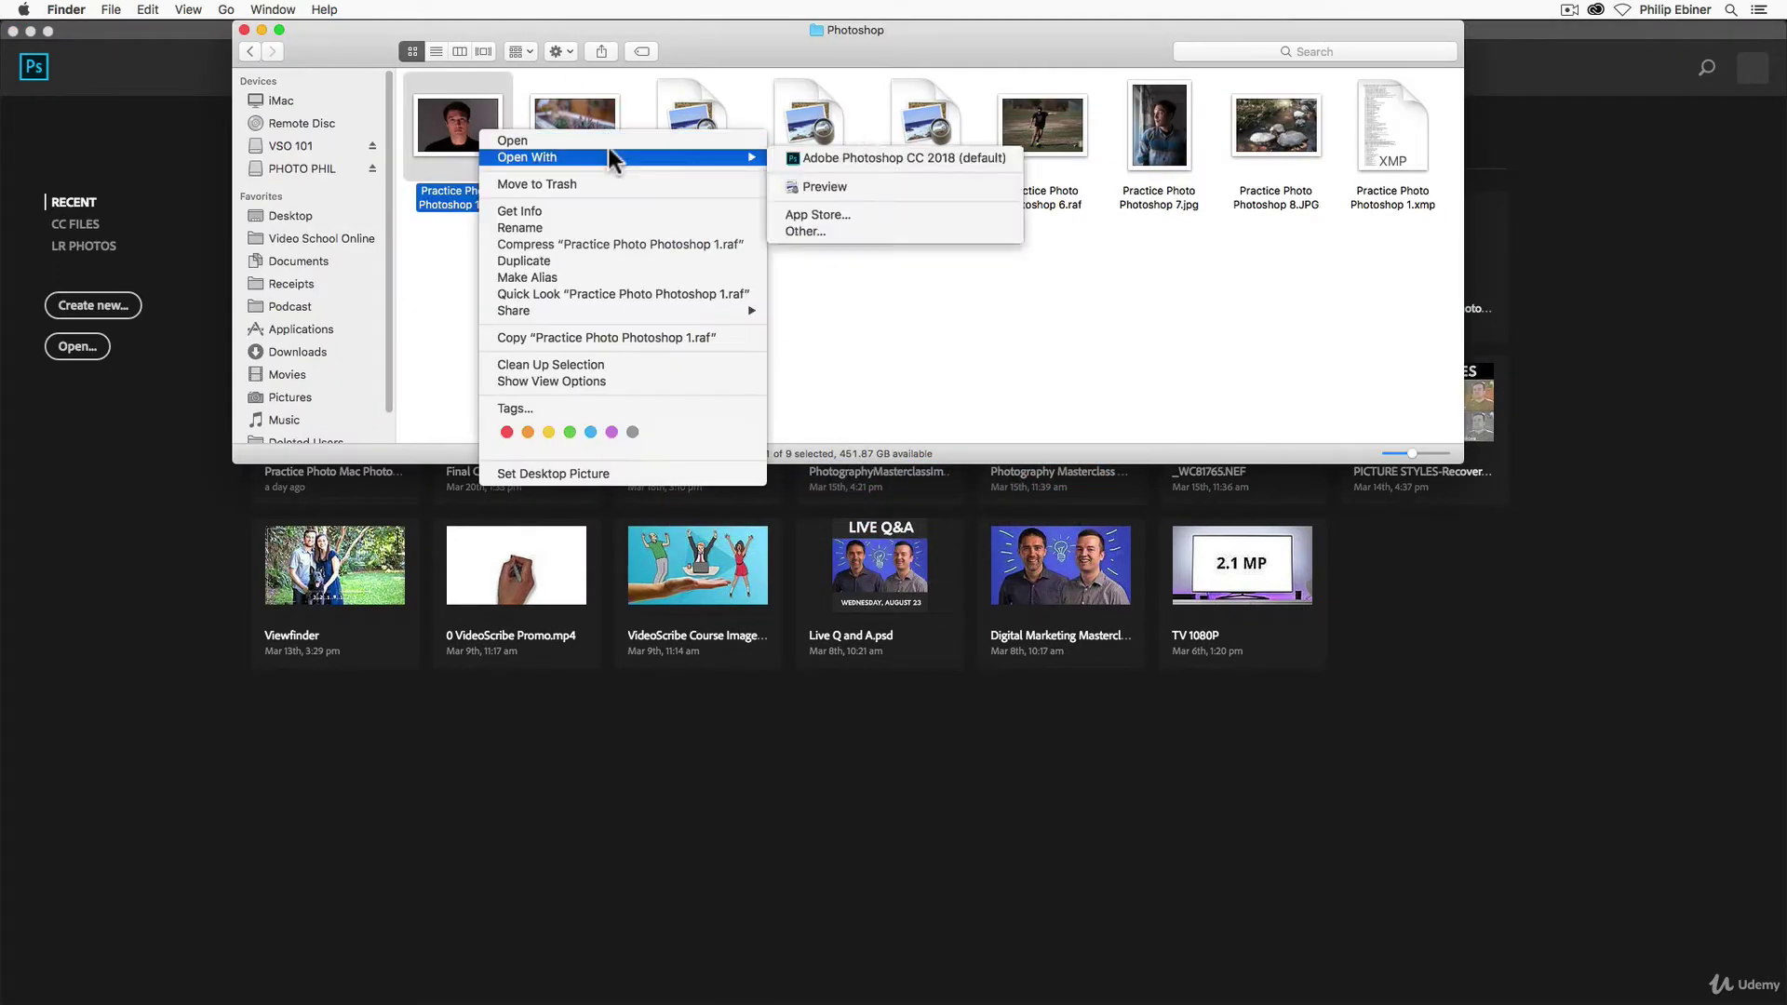
{"action": "left_click", "coordinate": [880, 160]}
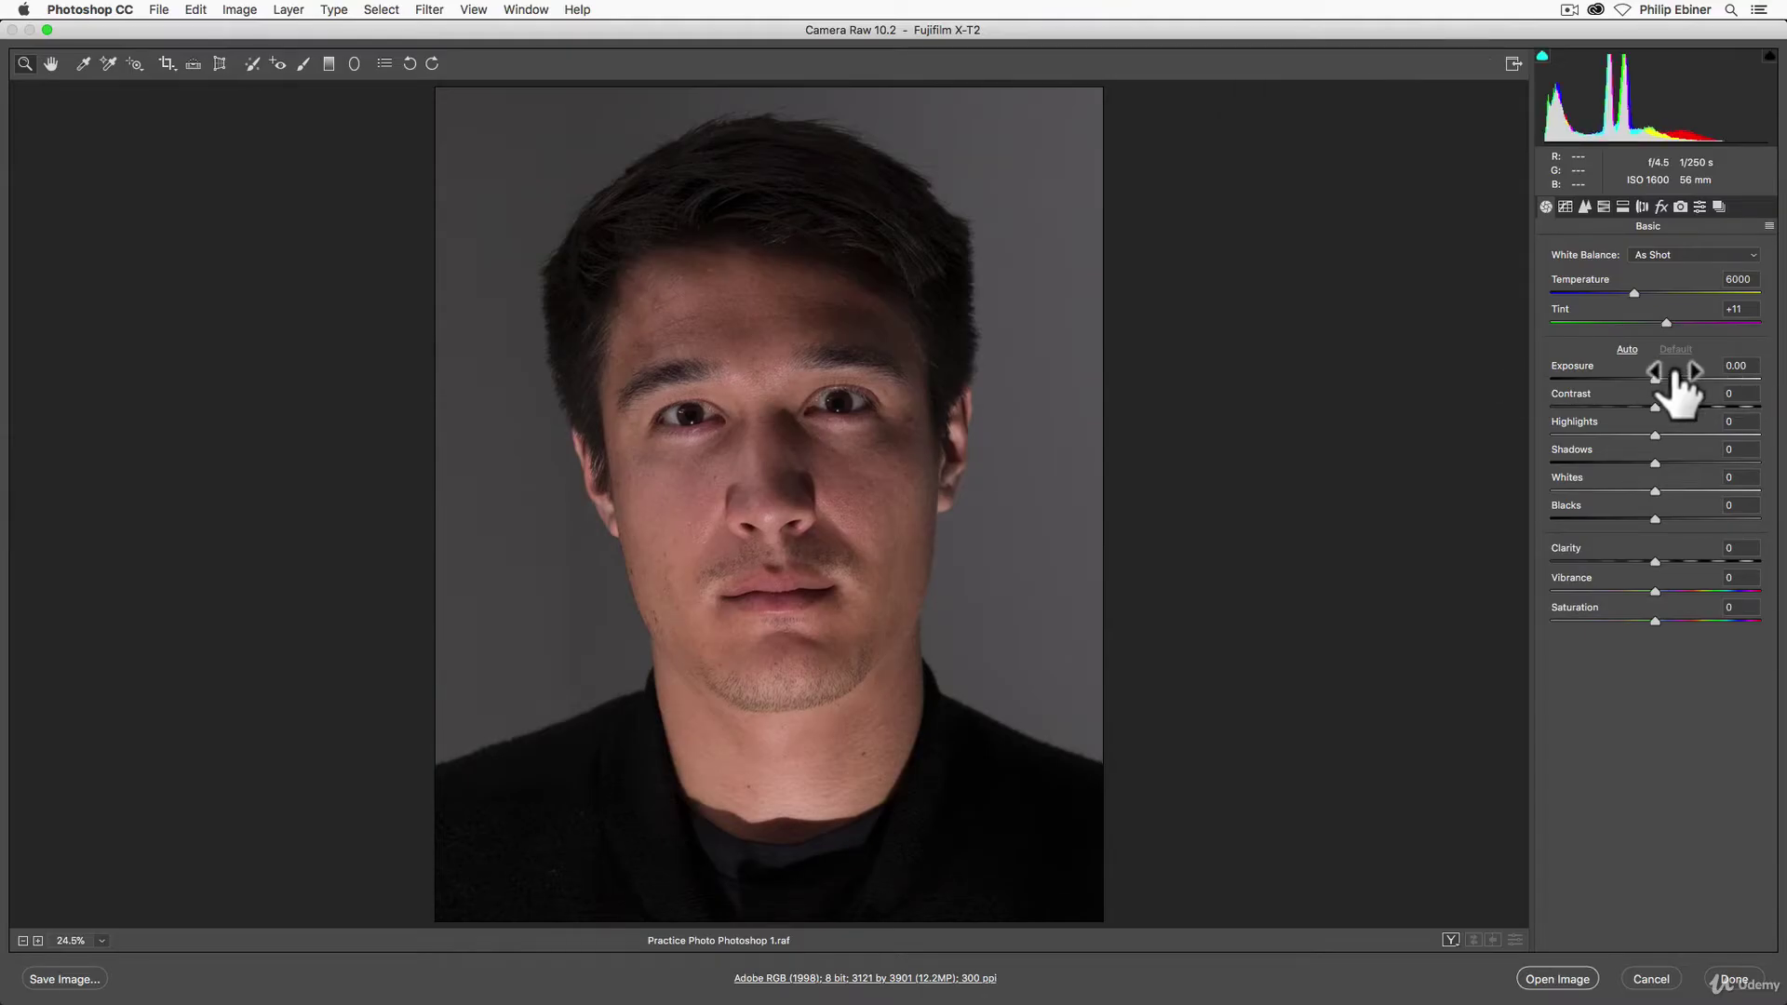
Set Exposure +1.30 and Tint +150, then open the portrait as a plain Background layer
{"action": "left_click_drag", "start_coordinate": [1655, 380], "coordinate": [1760, 323]}
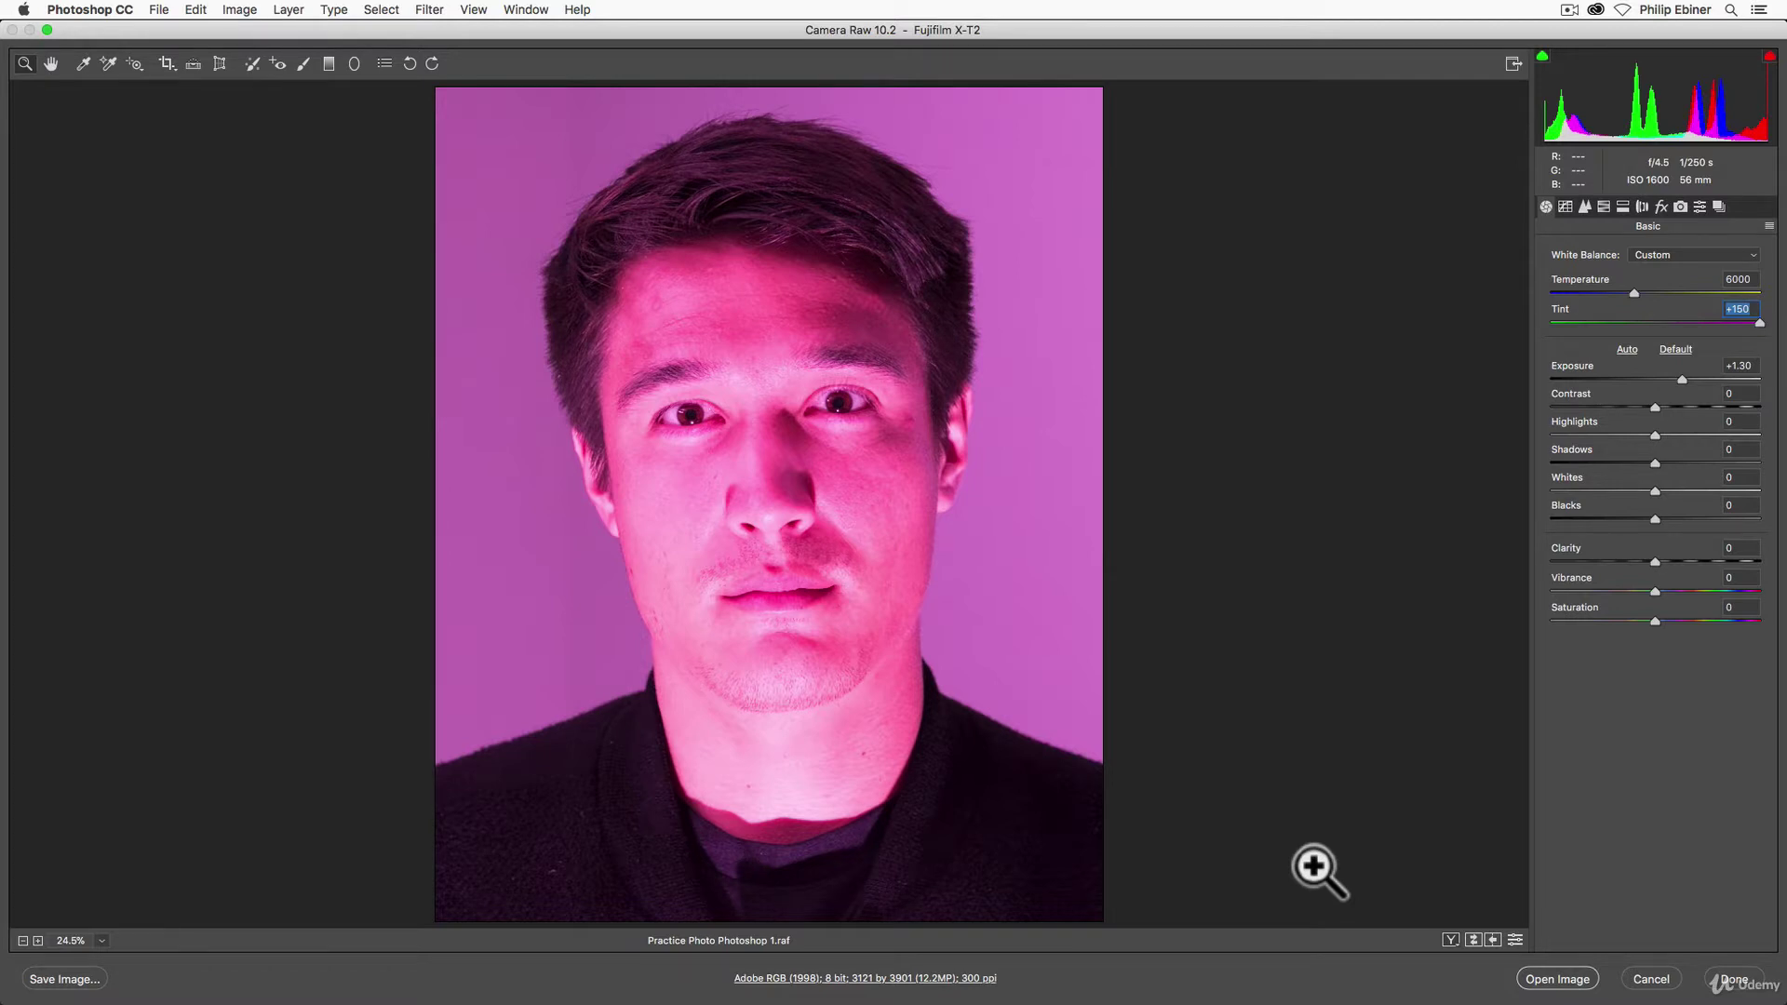
{"action": "left_click", "coordinate": [1557, 979]}
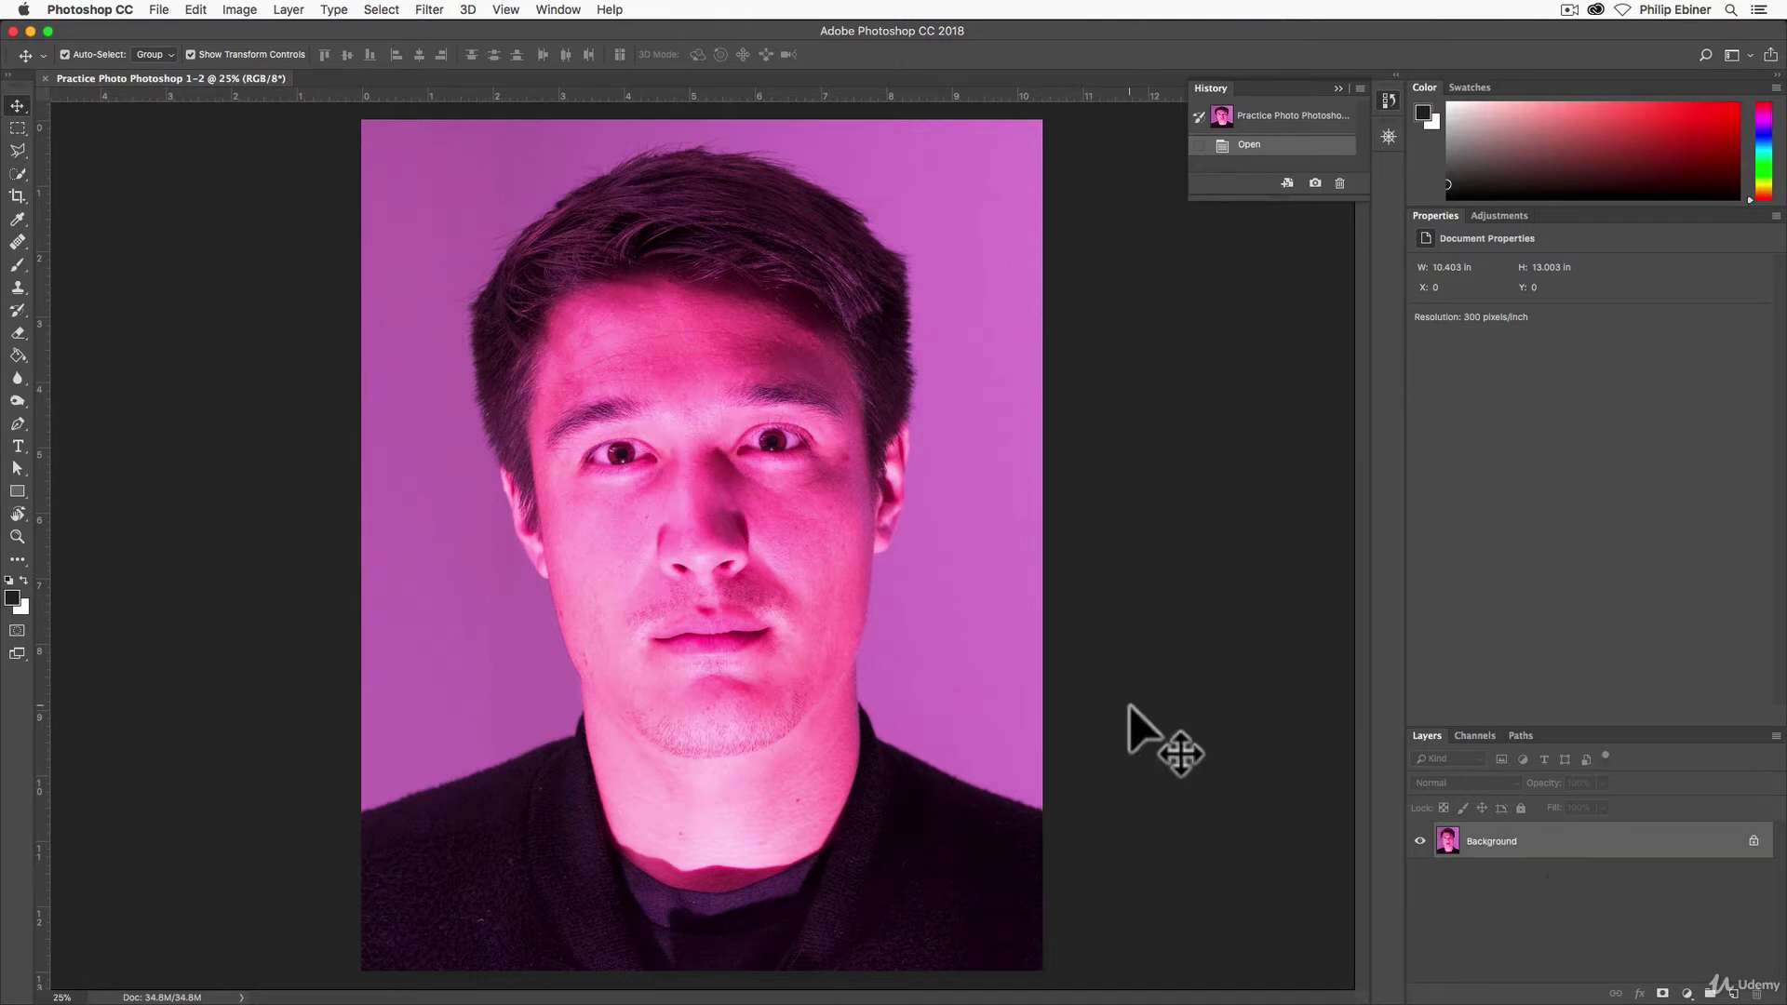
Open the Camera Raw Filter and browse the white balance presets without changing them
{"action": "left_click", "coordinate": [429, 9]}
{"action": "left_click", "coordinate": [479, 117]}
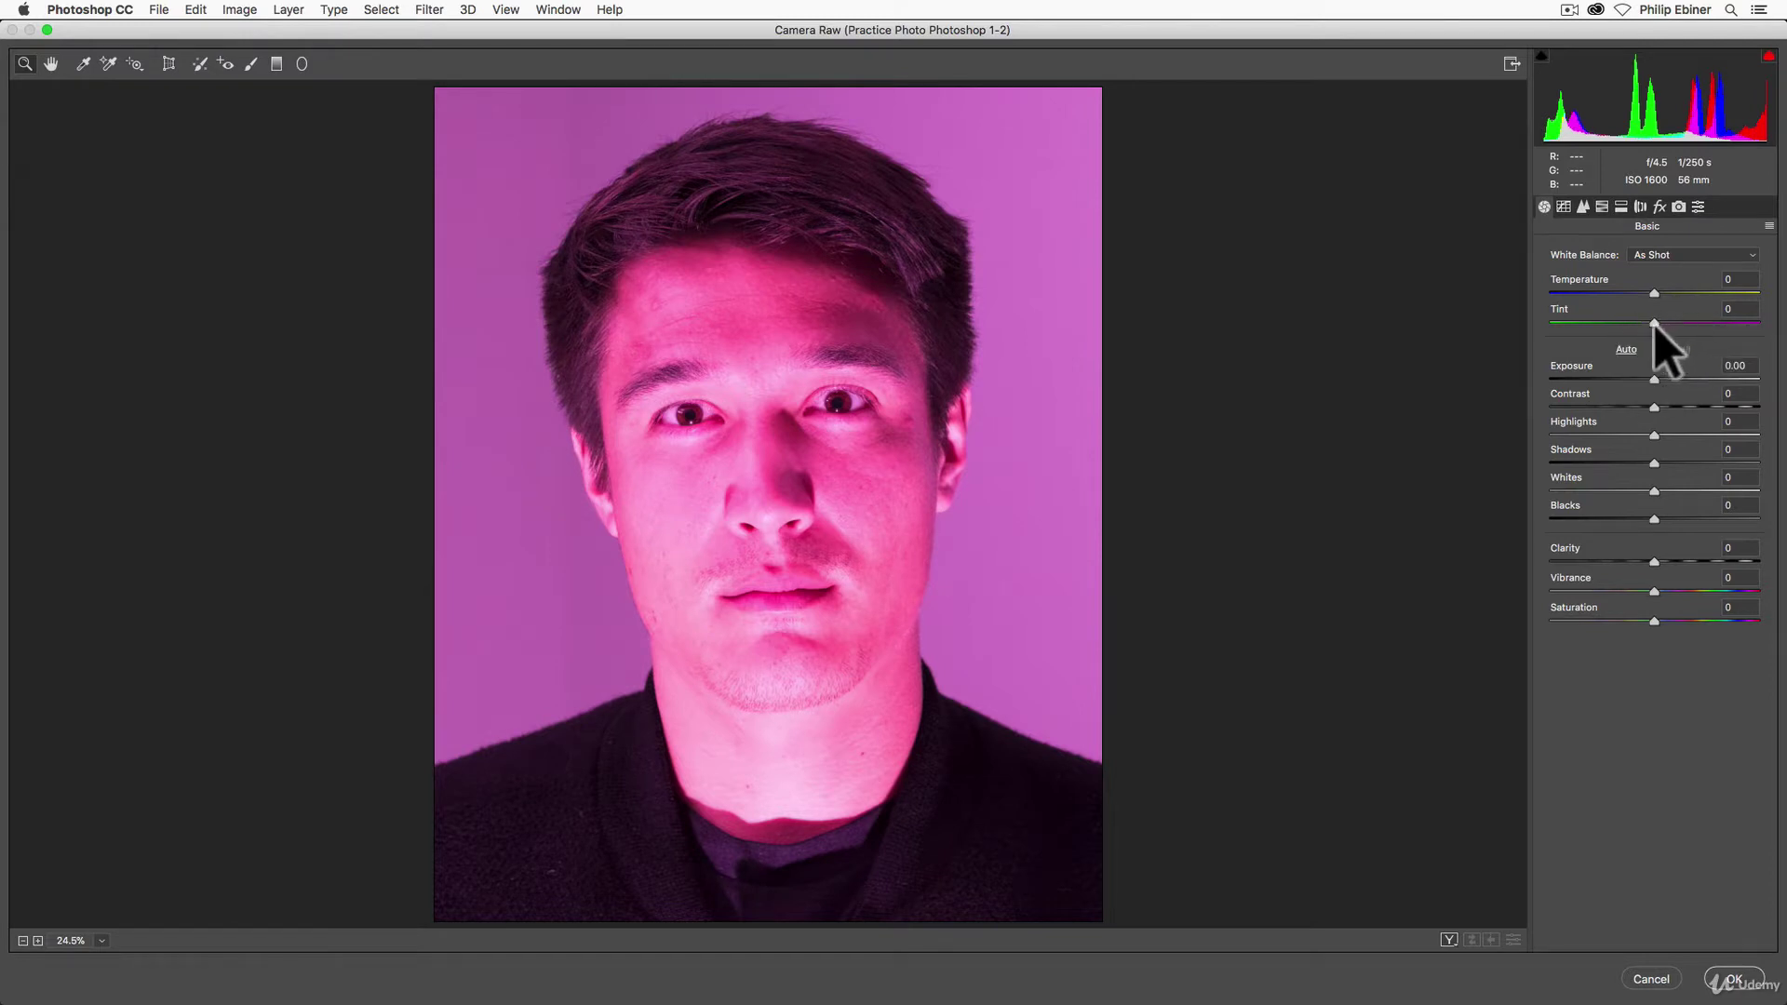
{"action": "left_click", "coordinate": [1661, 255]}
{"action": "left_click", "coordinate": [1638, 259]}
{"action": "left_click", "coordinate": [1674, 255]}
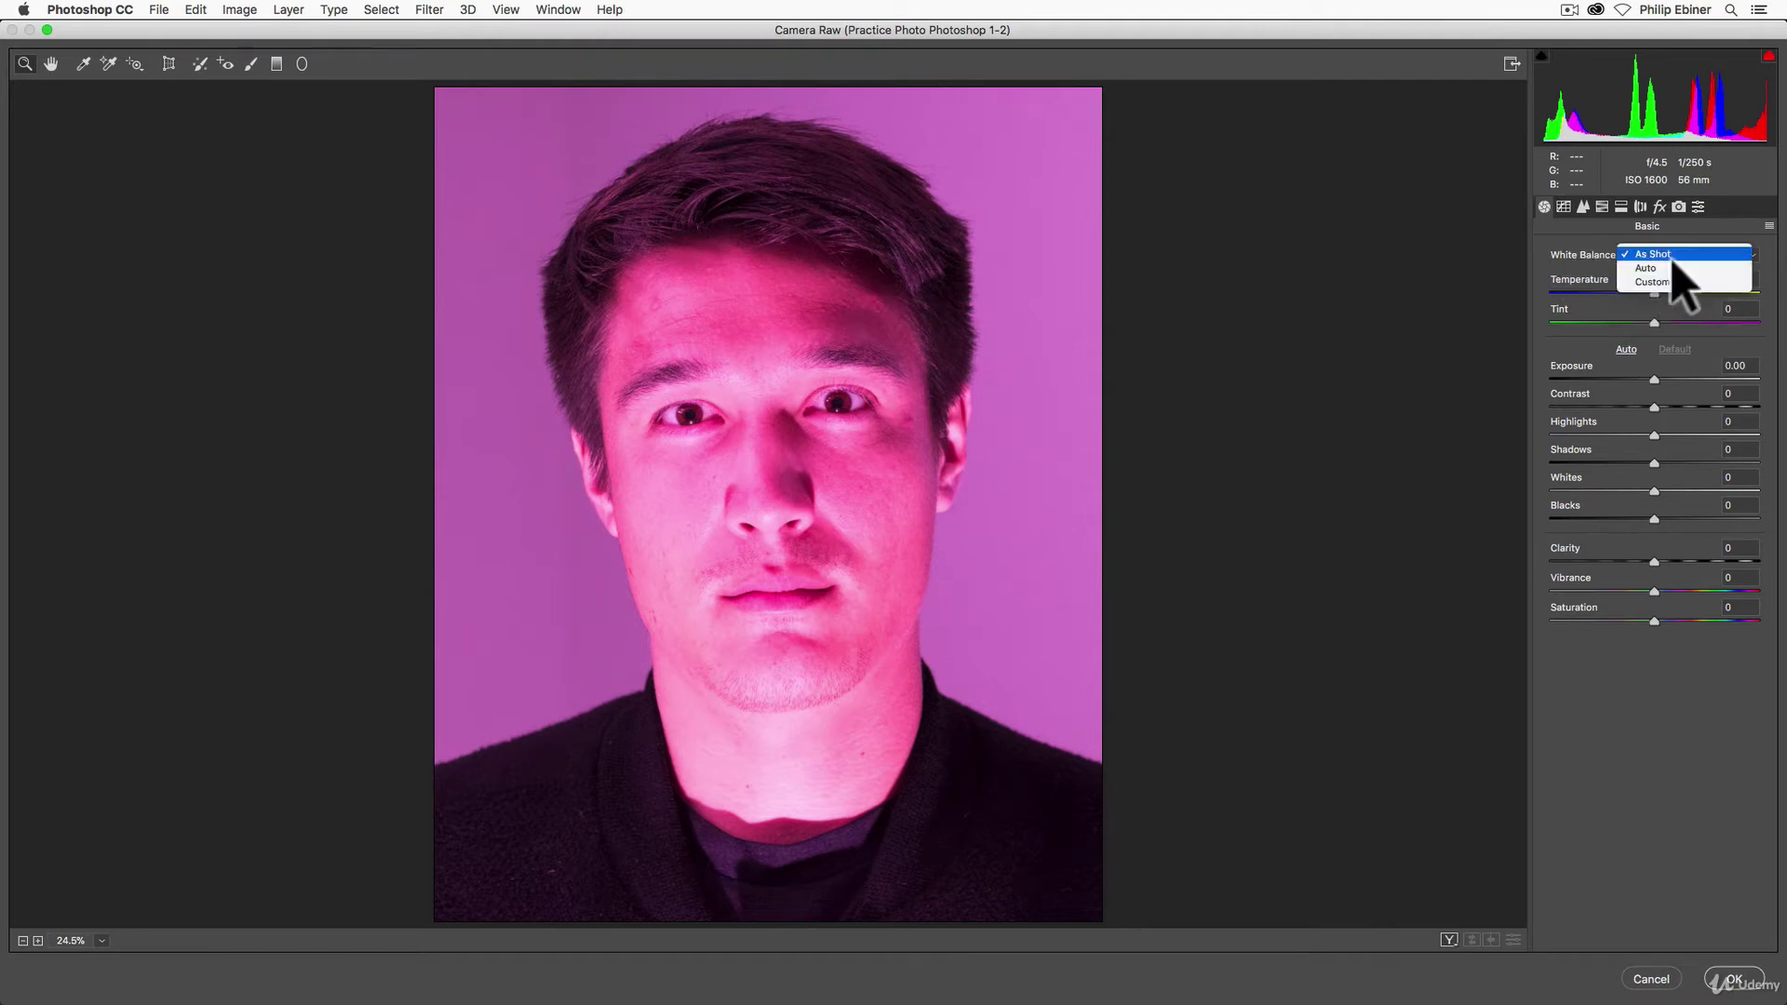
{"action": "left_click", "coordinate": [1600, 270]}
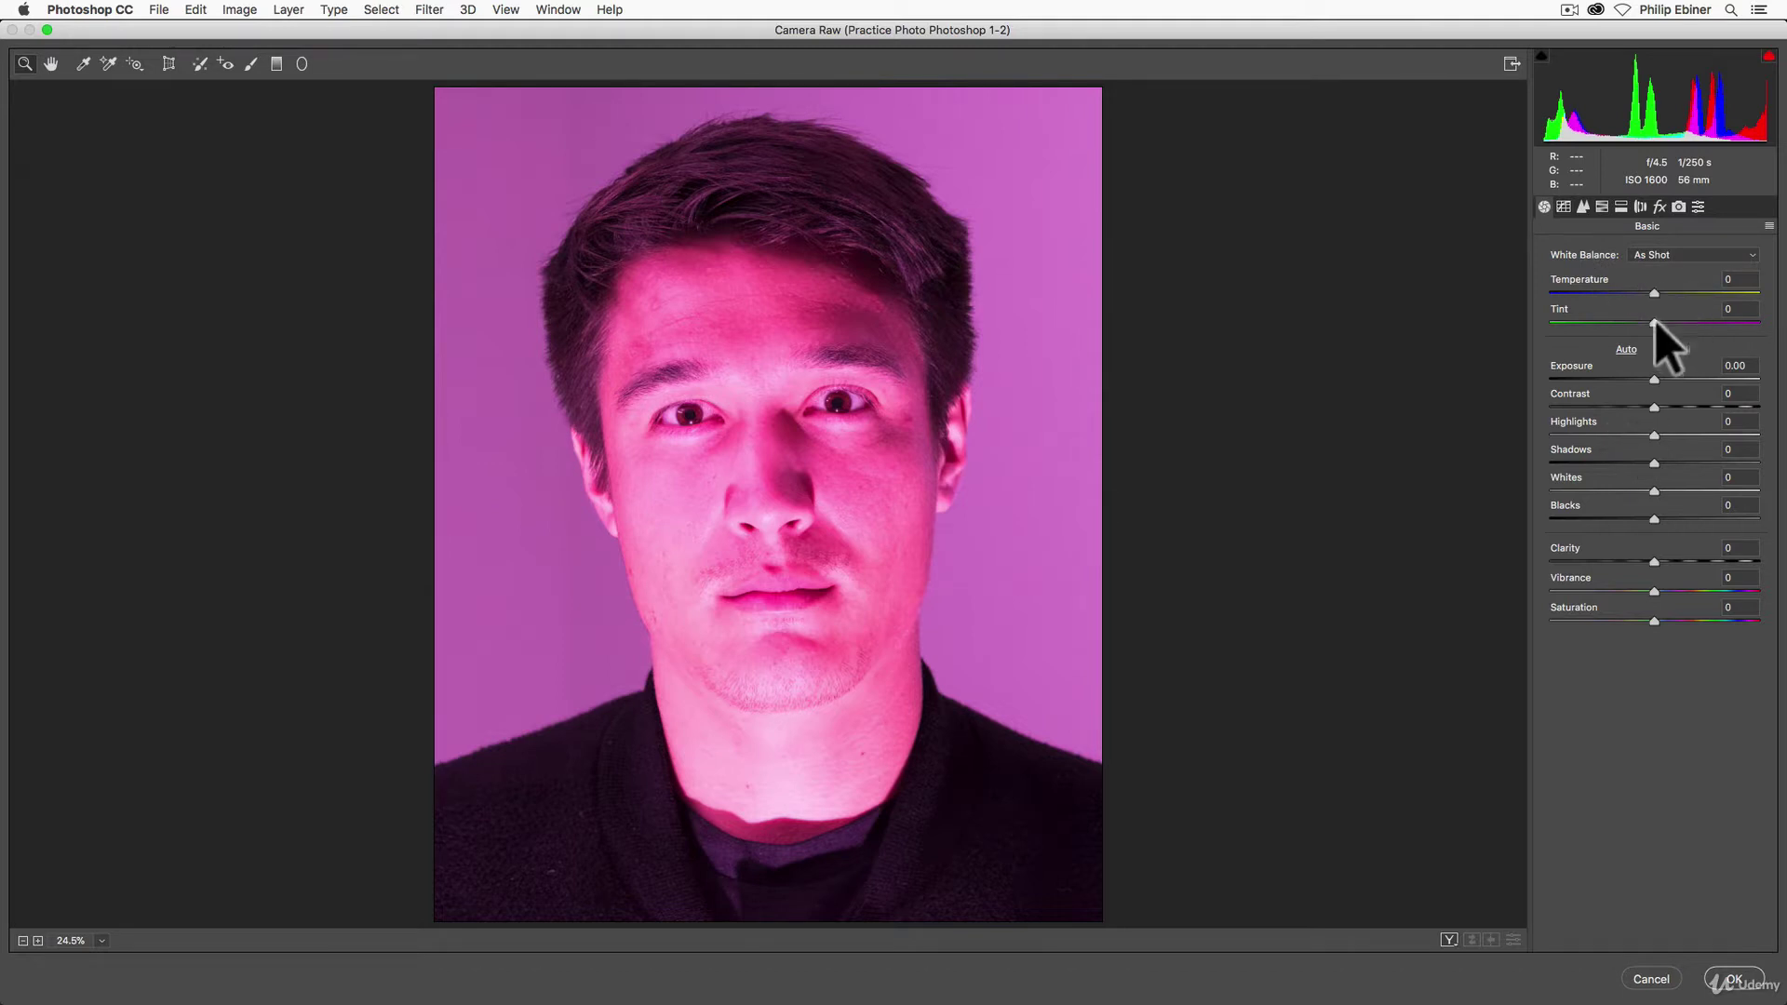
Set Temperature -39, Tint +44 and Exposure -1.65, then cancel the filter
{"action": "left_click_drag", "start_coordinate": [1655, 323], "coordinate": [1618, 290]}
{"action": "left_click_drag", "start_coordinate": [1665, 380], "coordinate": [1640, 380]}
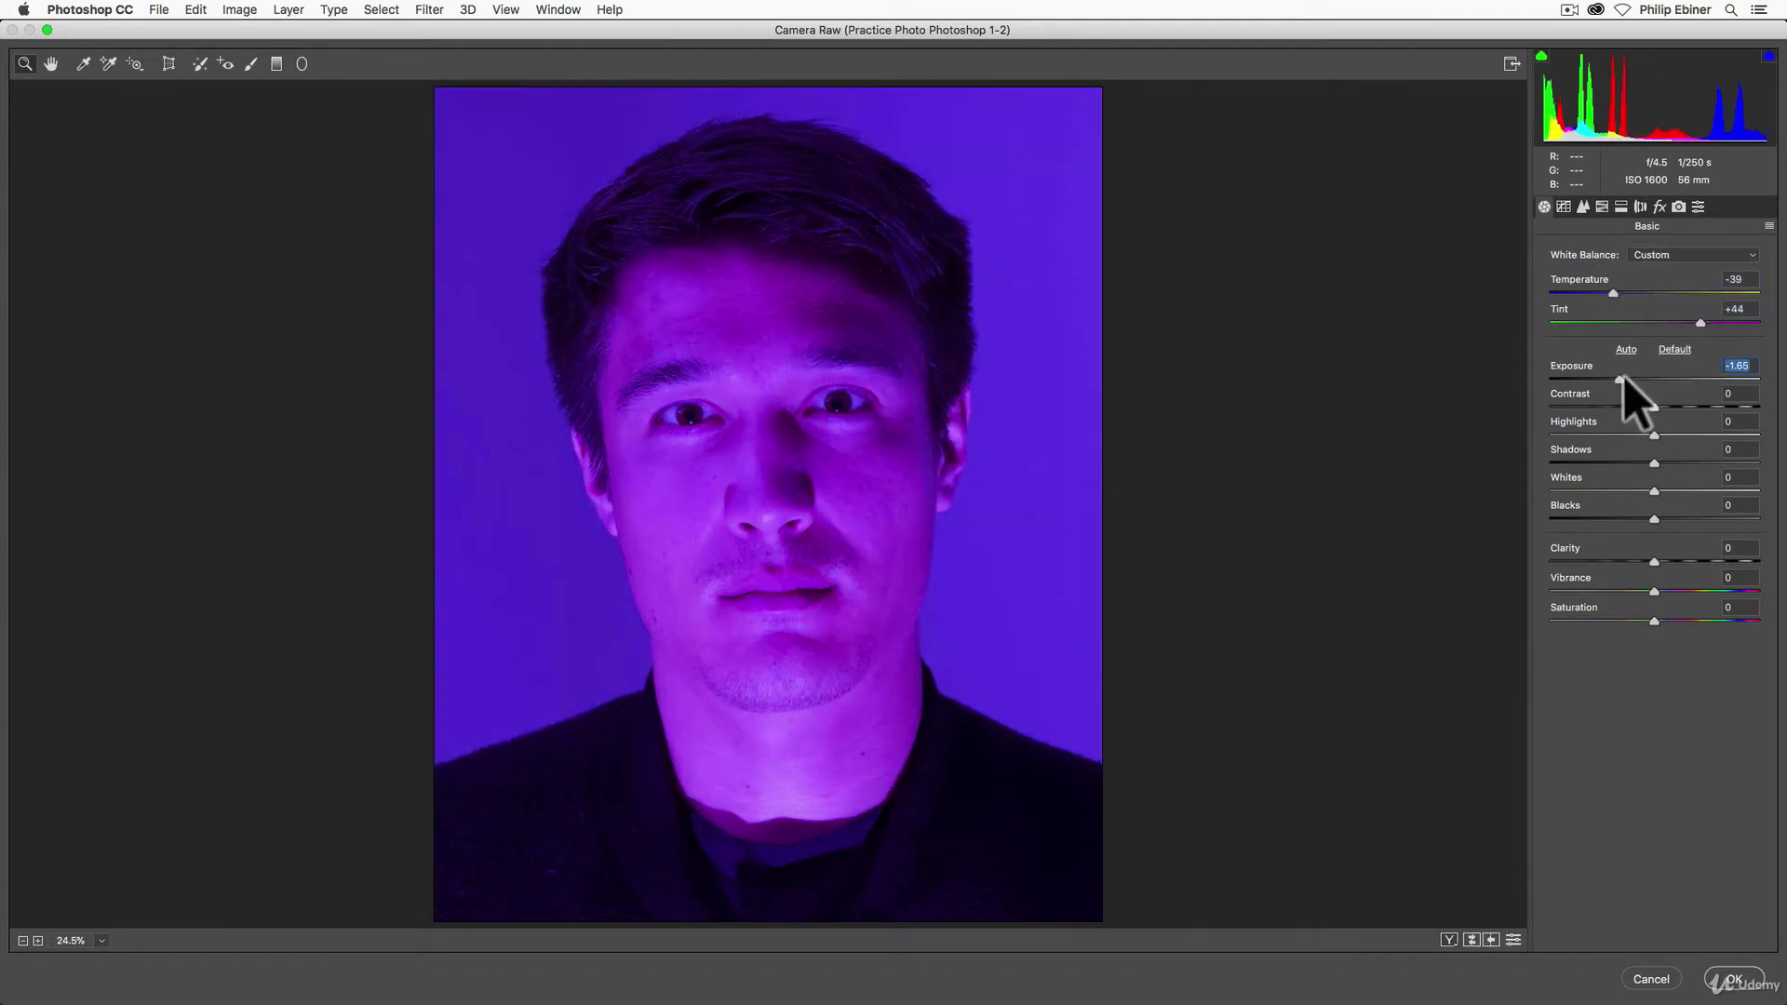
{"action": "left_click", "coordinate": [1672, 976]}
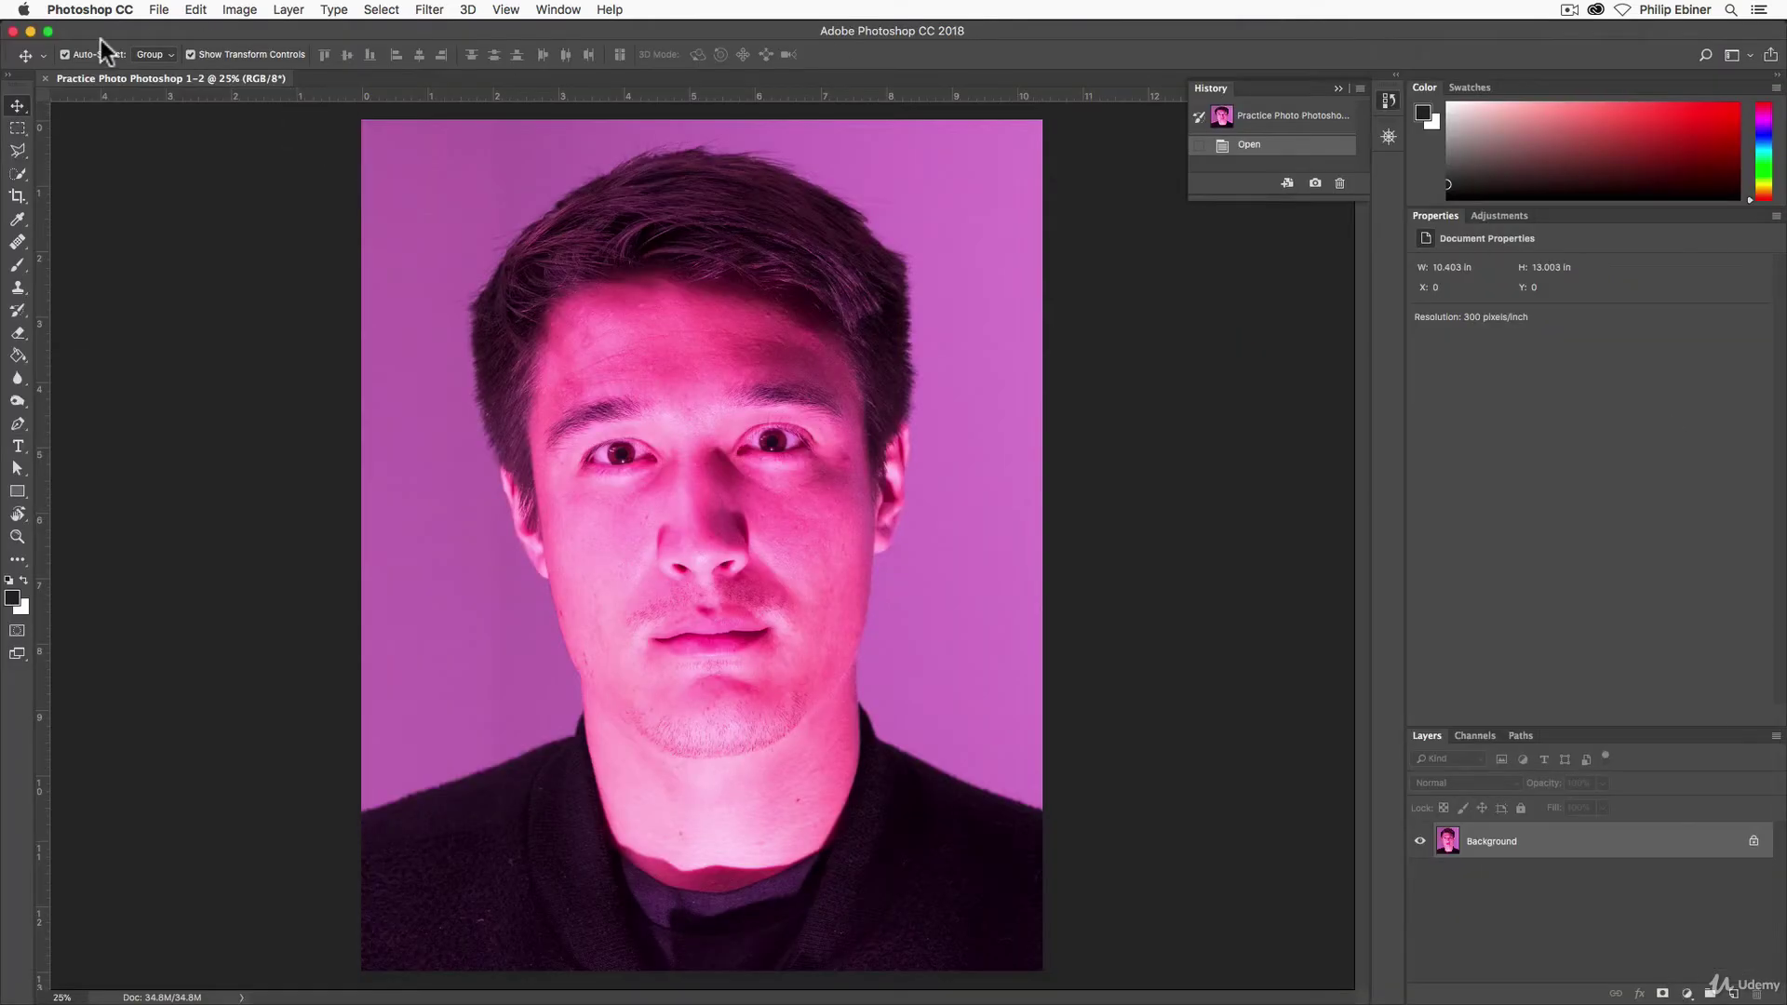
Close the magenta document without saving and switch to Finder's Photoshop folder
{"action": "left_click", "coordinate": [48, 78]}
{"action": "left_click", "coordinate": [842, 344]}
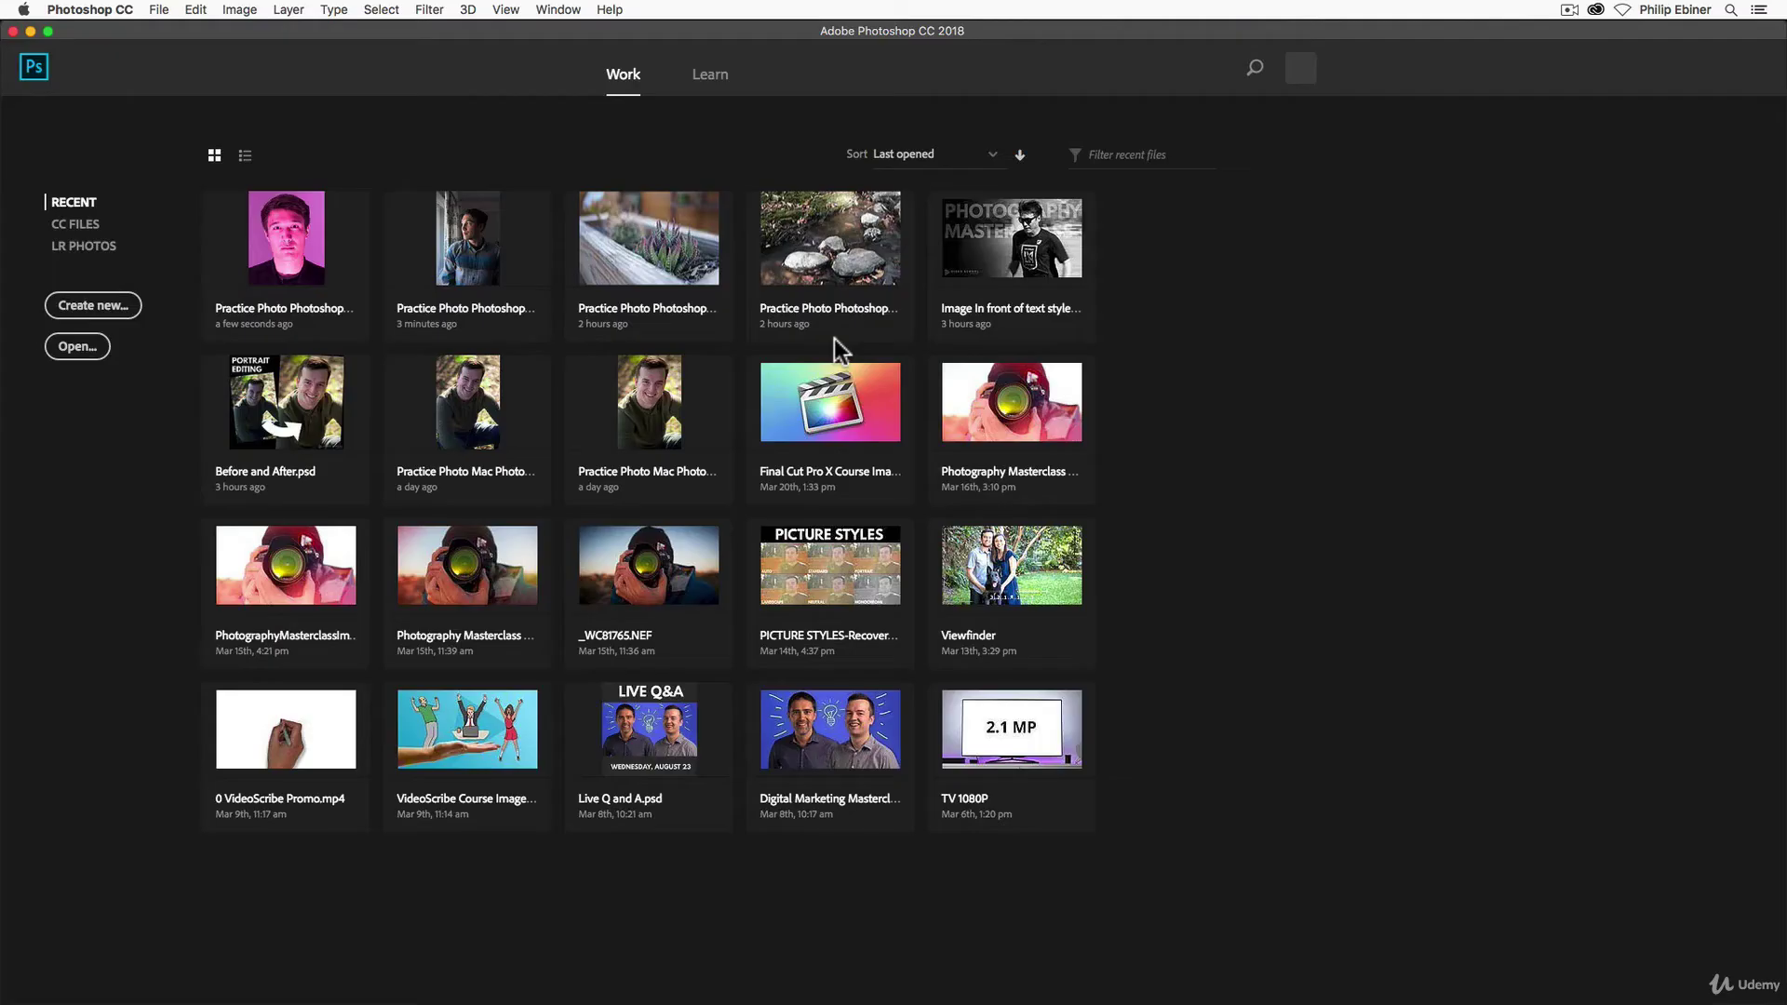
{"action": "key", "text": "super+Tab"}
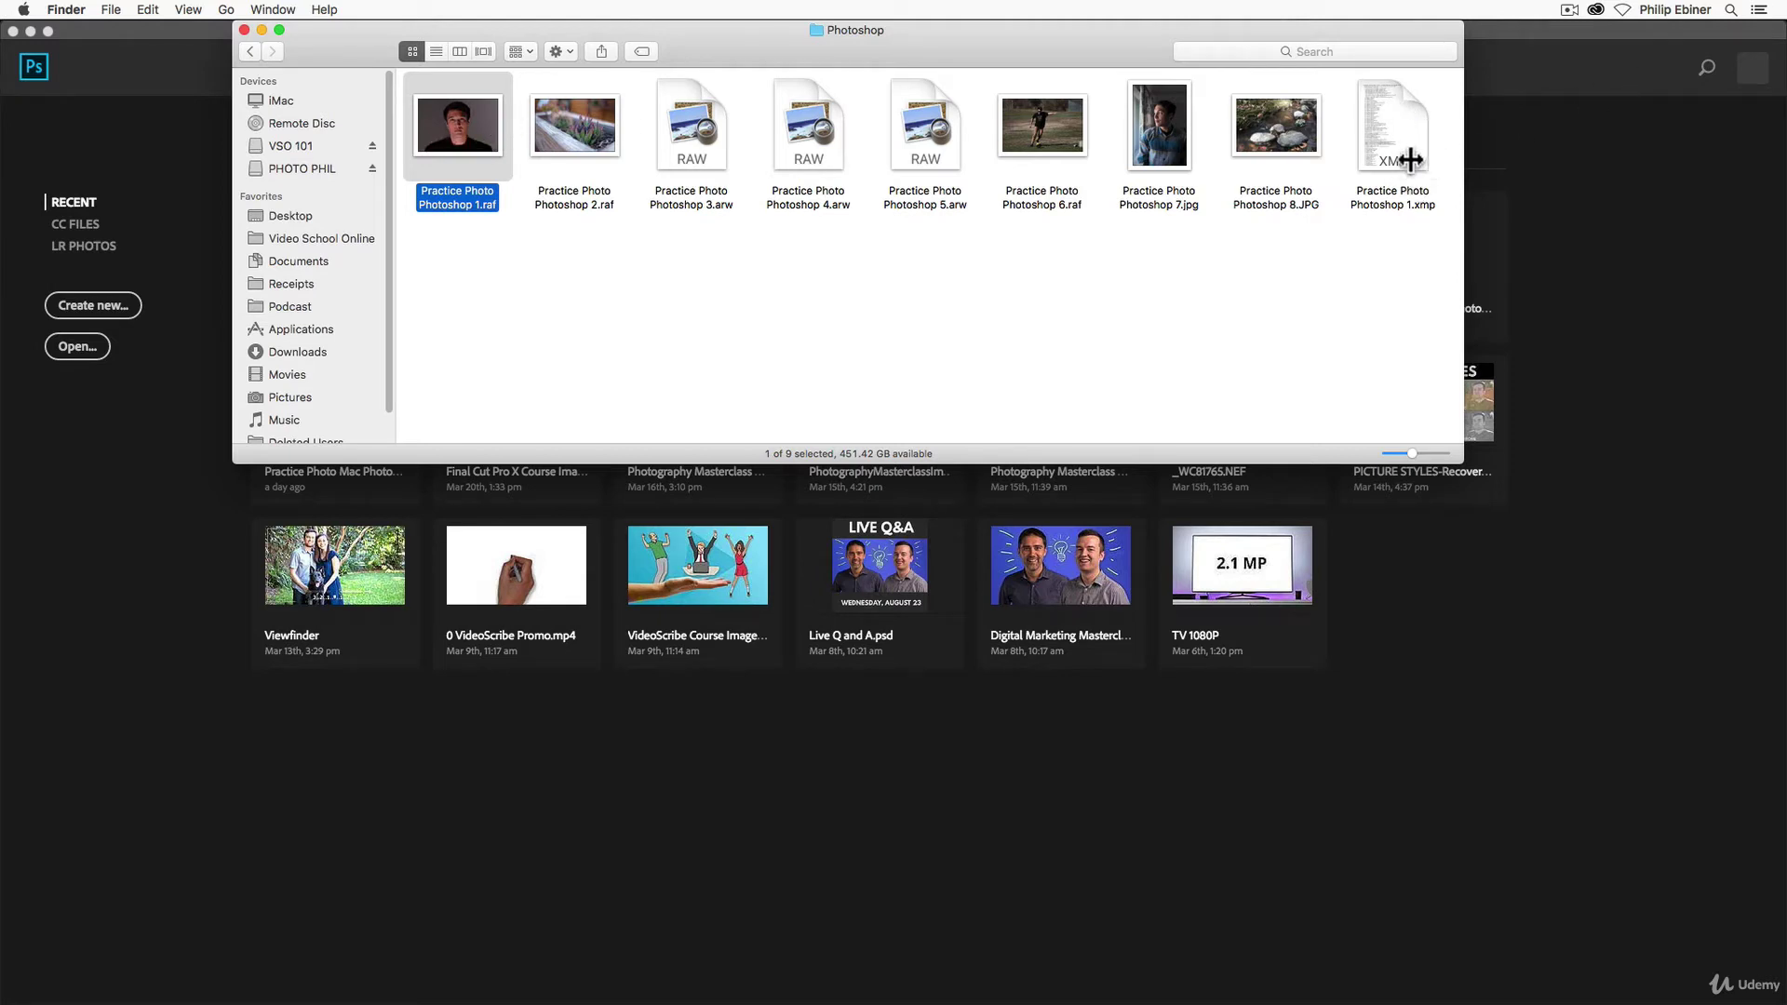
Reopen Practice Photo Photoshop 1.raf in Camera Raw, keeping its Exposure +1.30 and Tint +150 edits
{"action": "left_click", "coordinate": [1390, 121]}
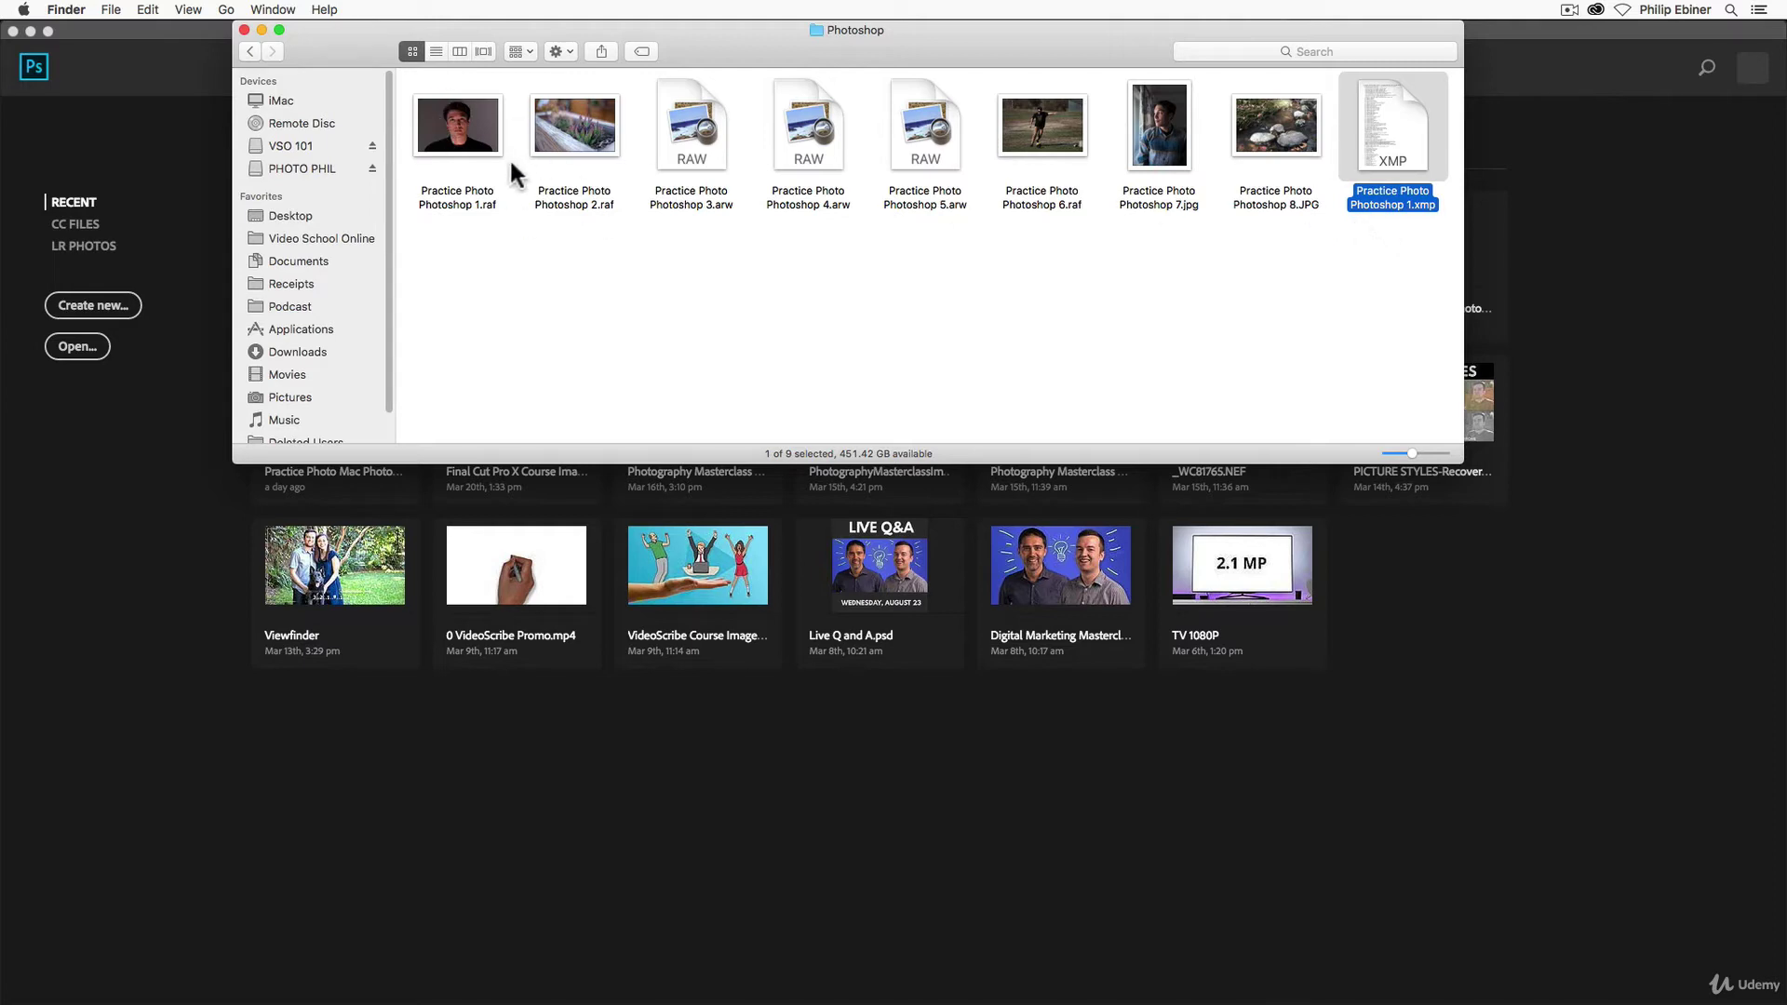
{"action": "left_click", "coordinate": [435, 135]}
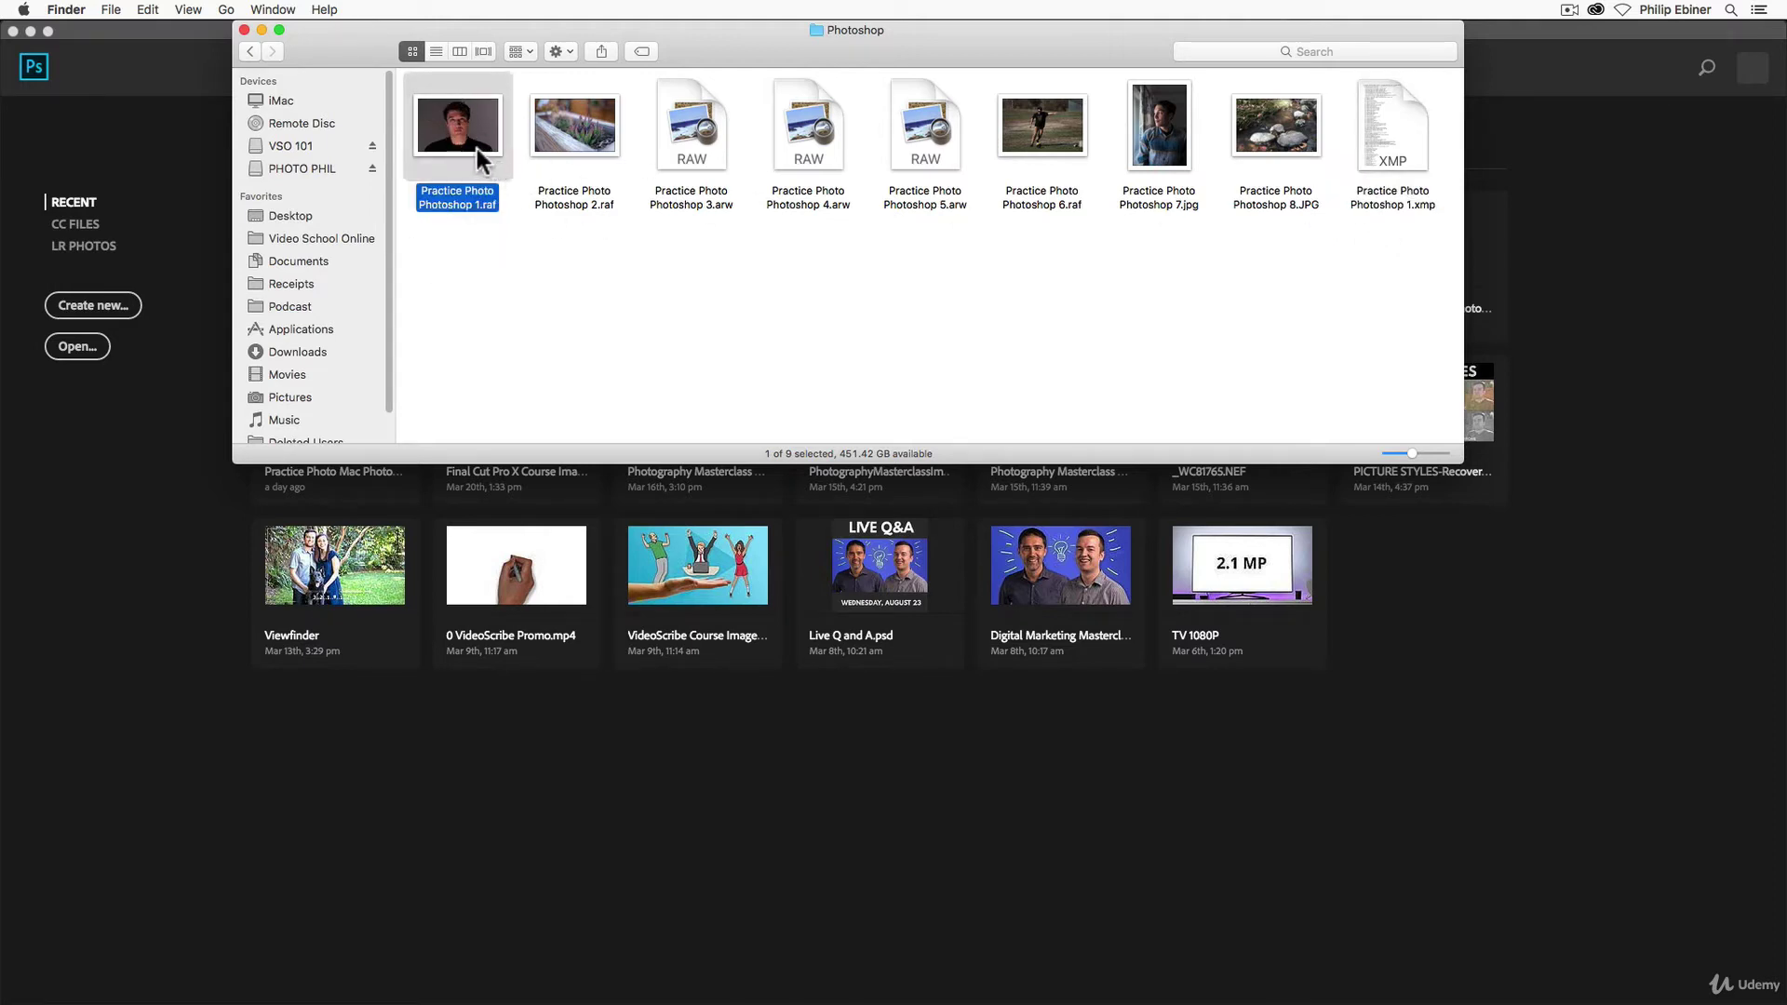
{"action": "right_click", "coordinate": [473, 125]}
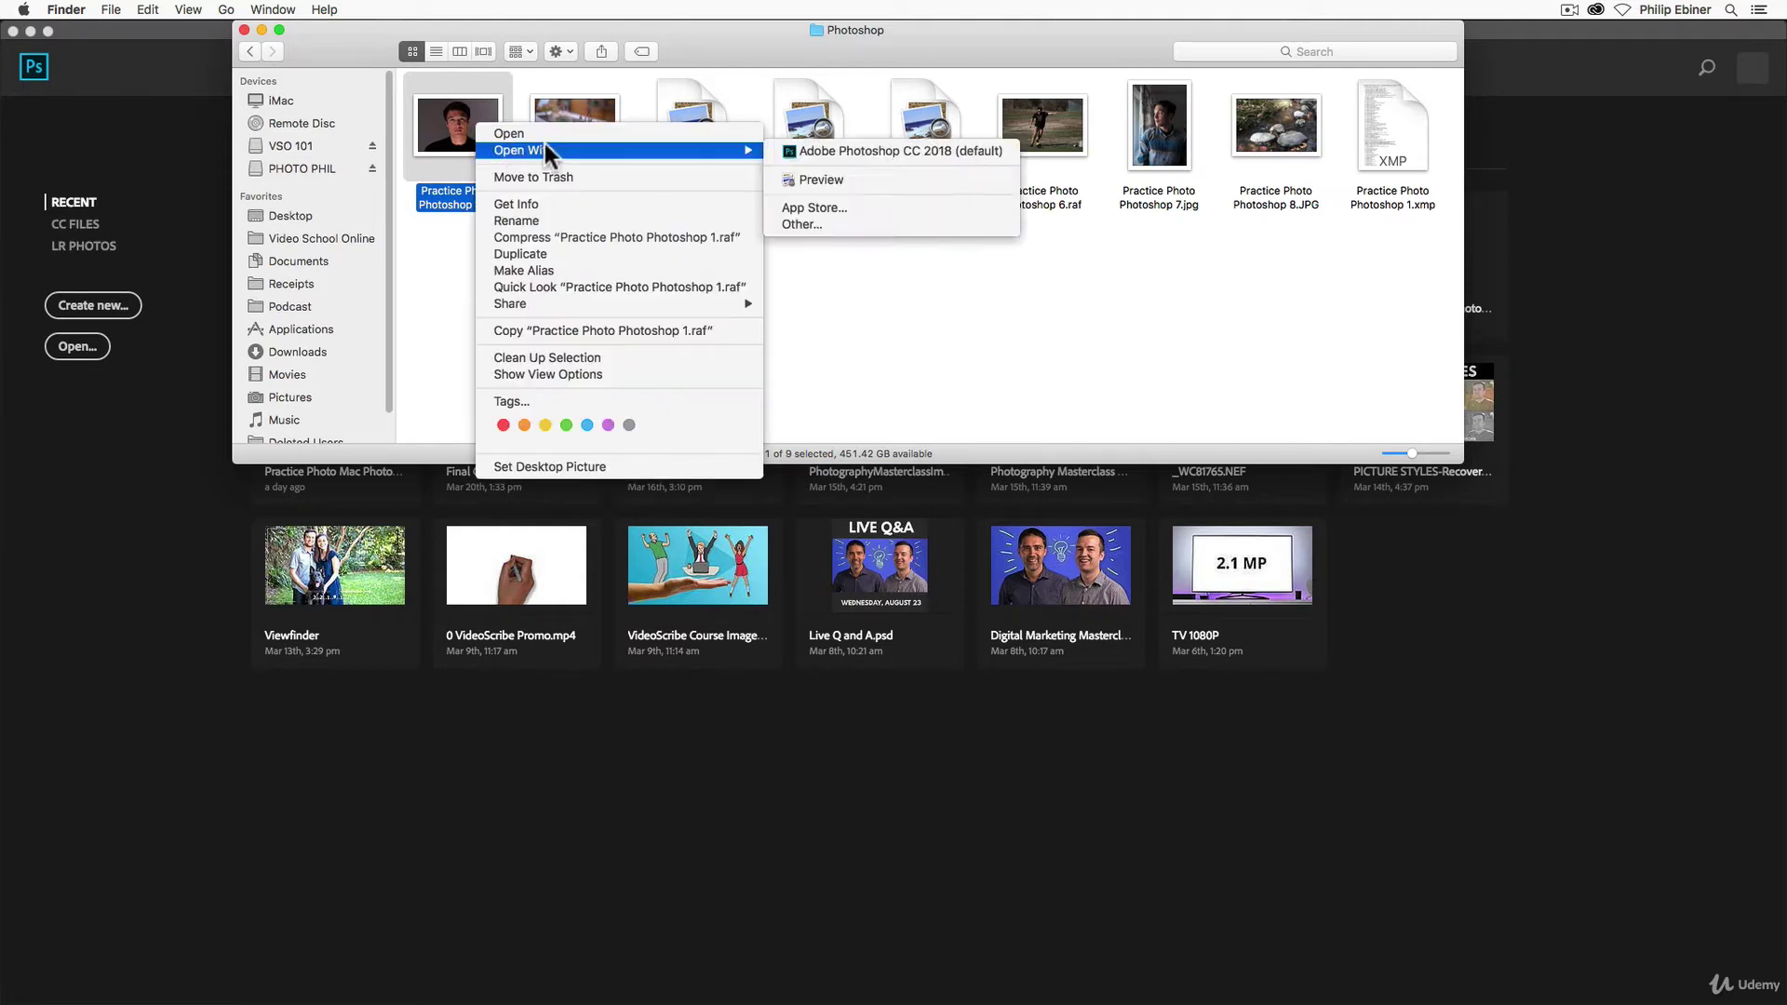
{"action": "mouse_move", "coordinate": [535, 149]}
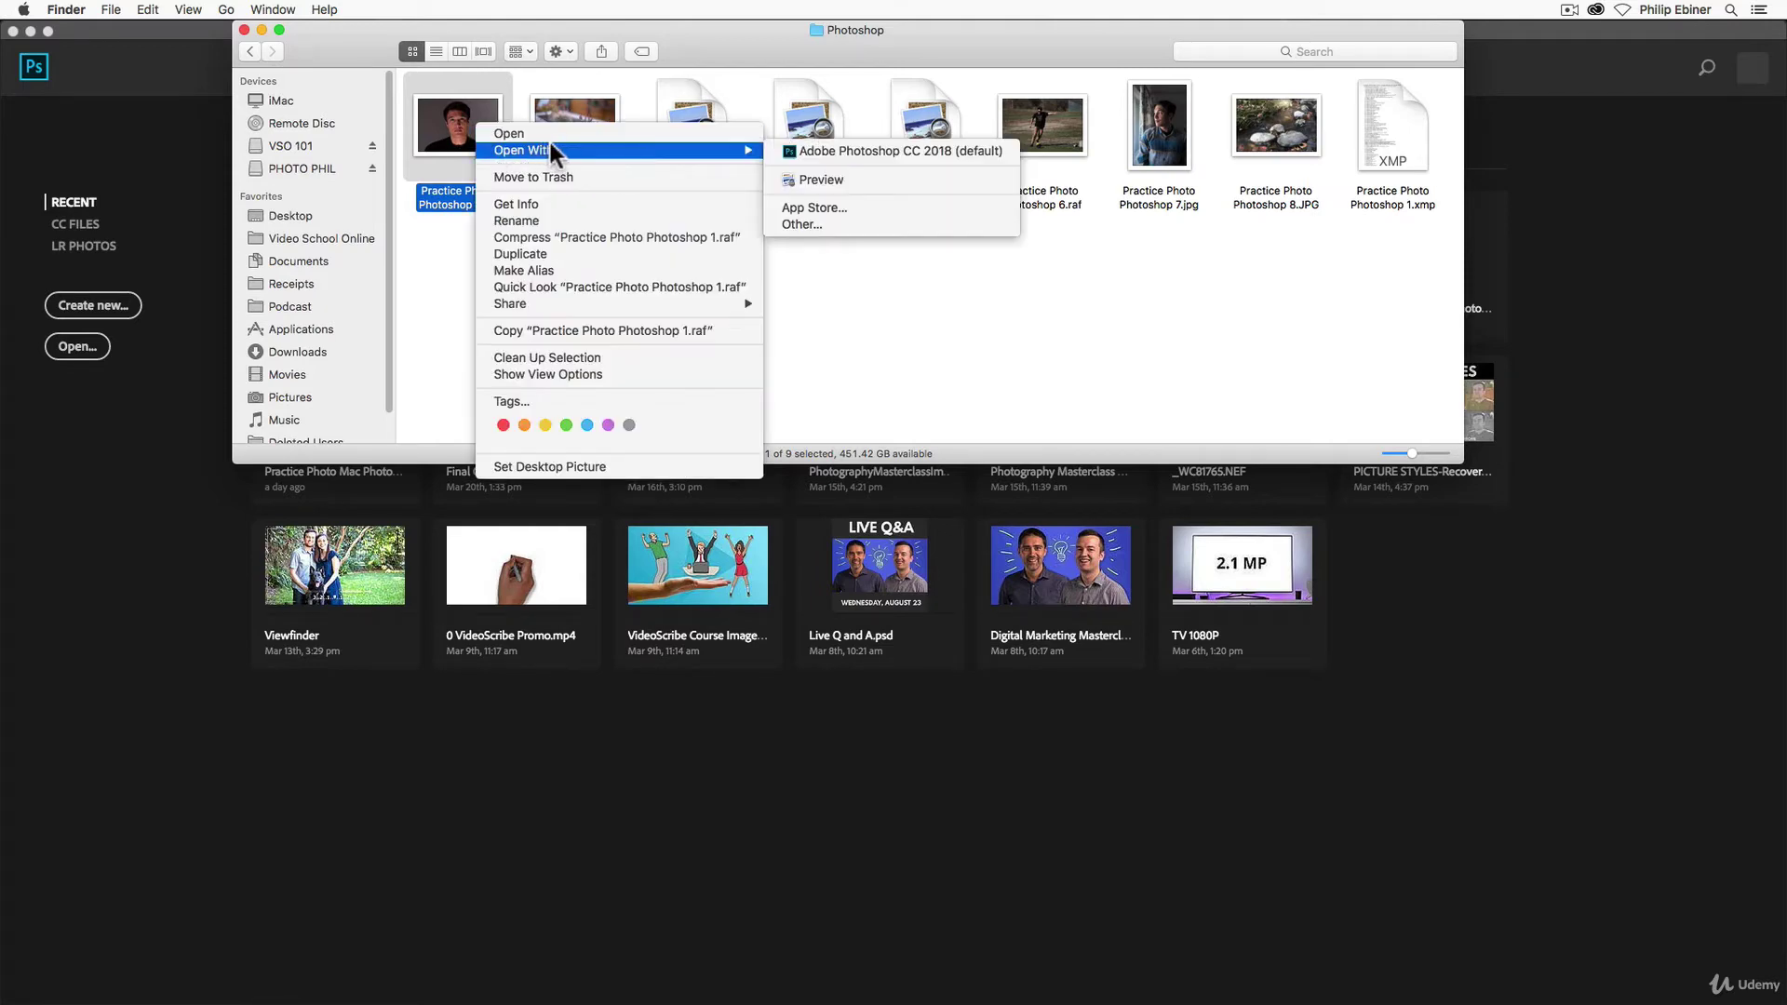
{"action": "left_click", "coordinate": [861, 153]}
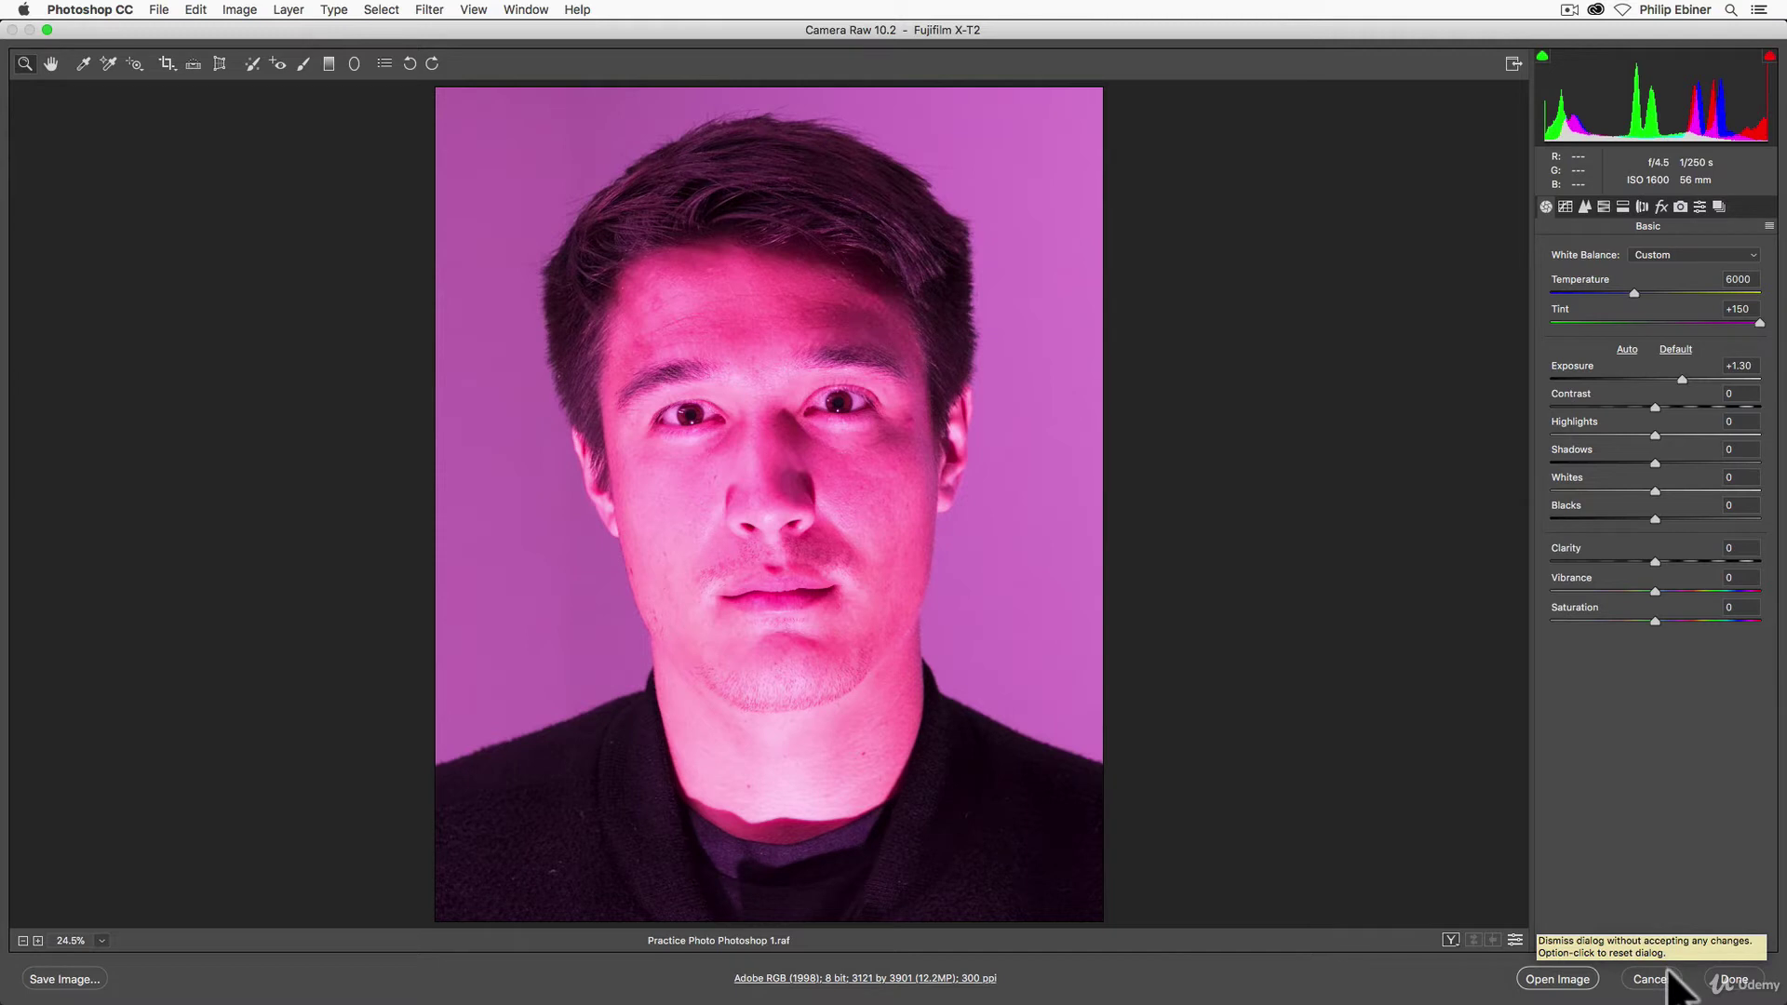
Hold Shift and open the magenta portrait as an embedded smart object
{"action": "key", "text": "shift"}
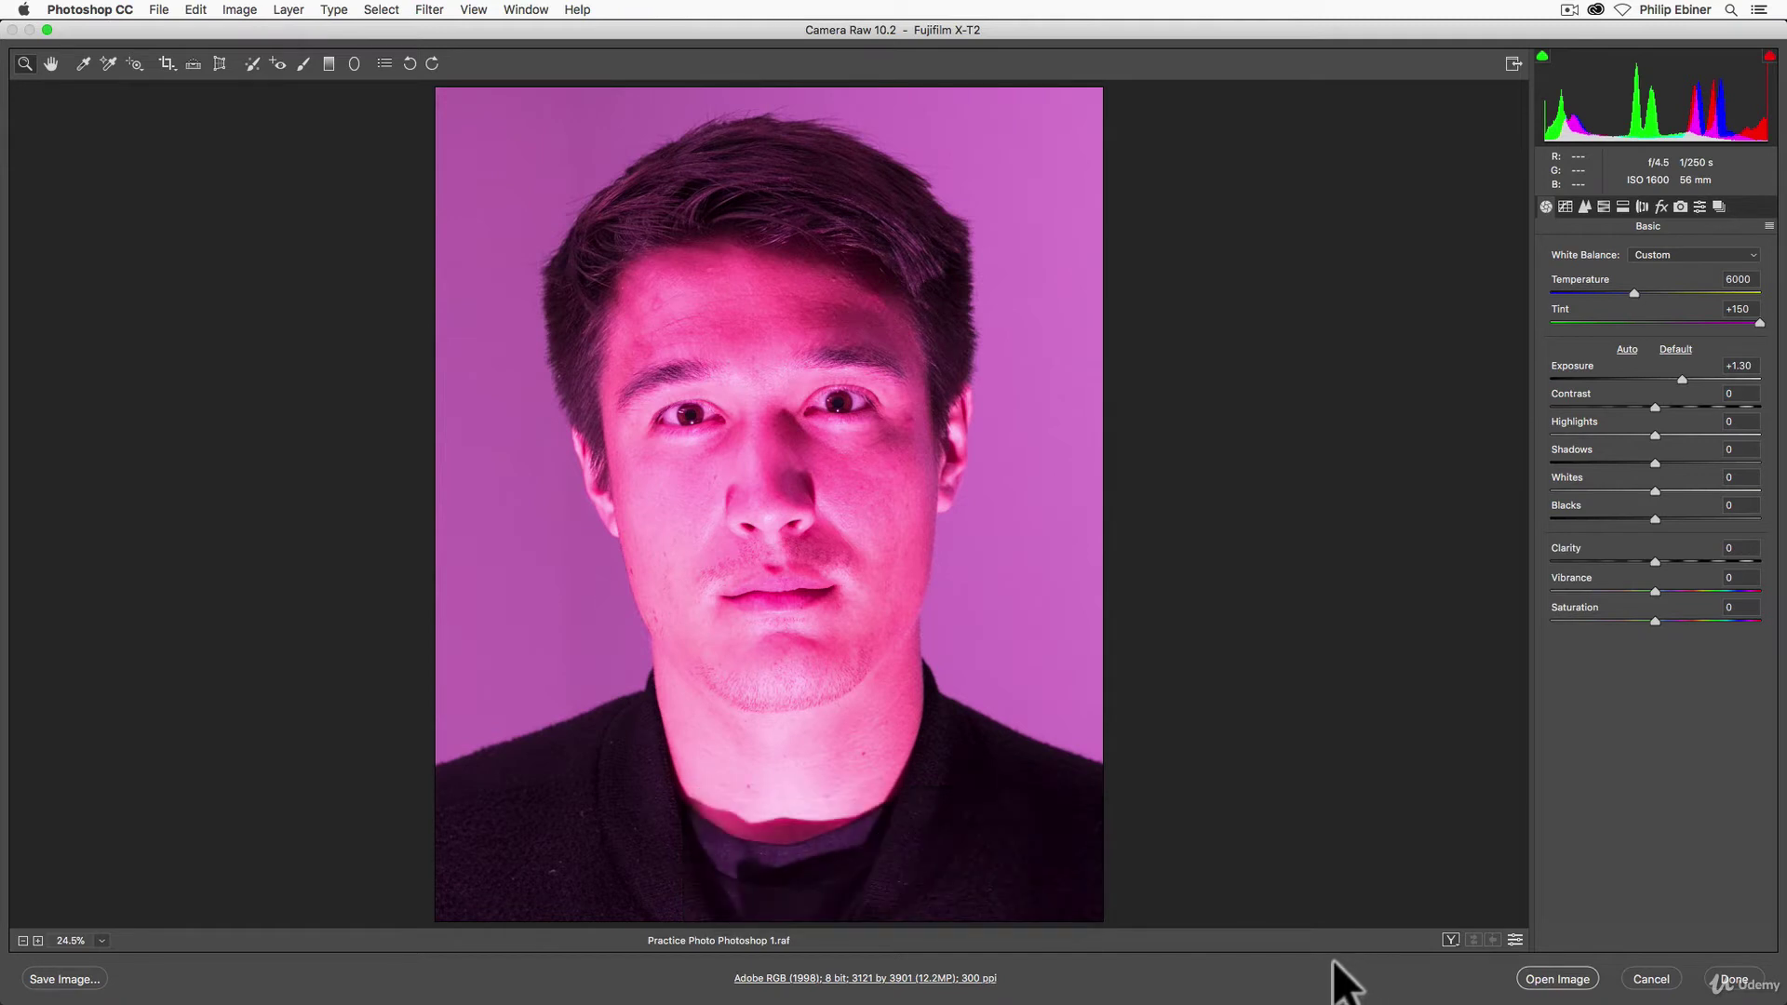
{"action": "key", "text": "shift"}
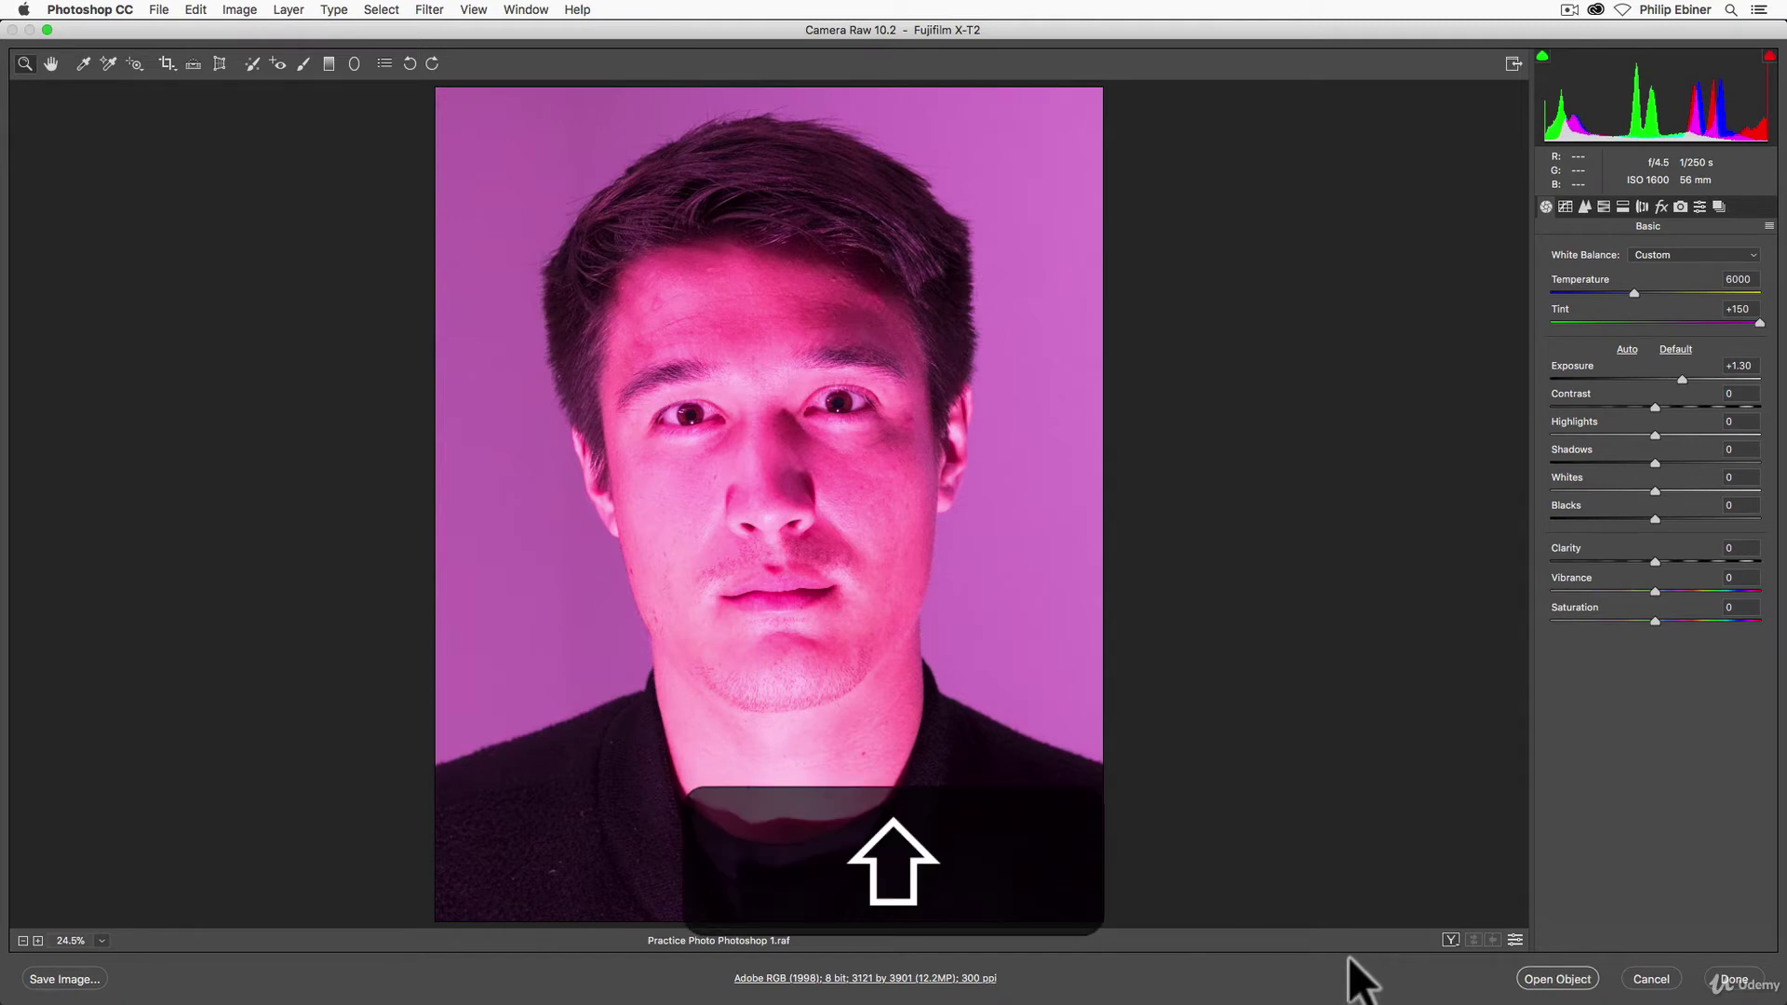
{"action": "left_click", "coordinate": [1559, 979], "text": "shift"}
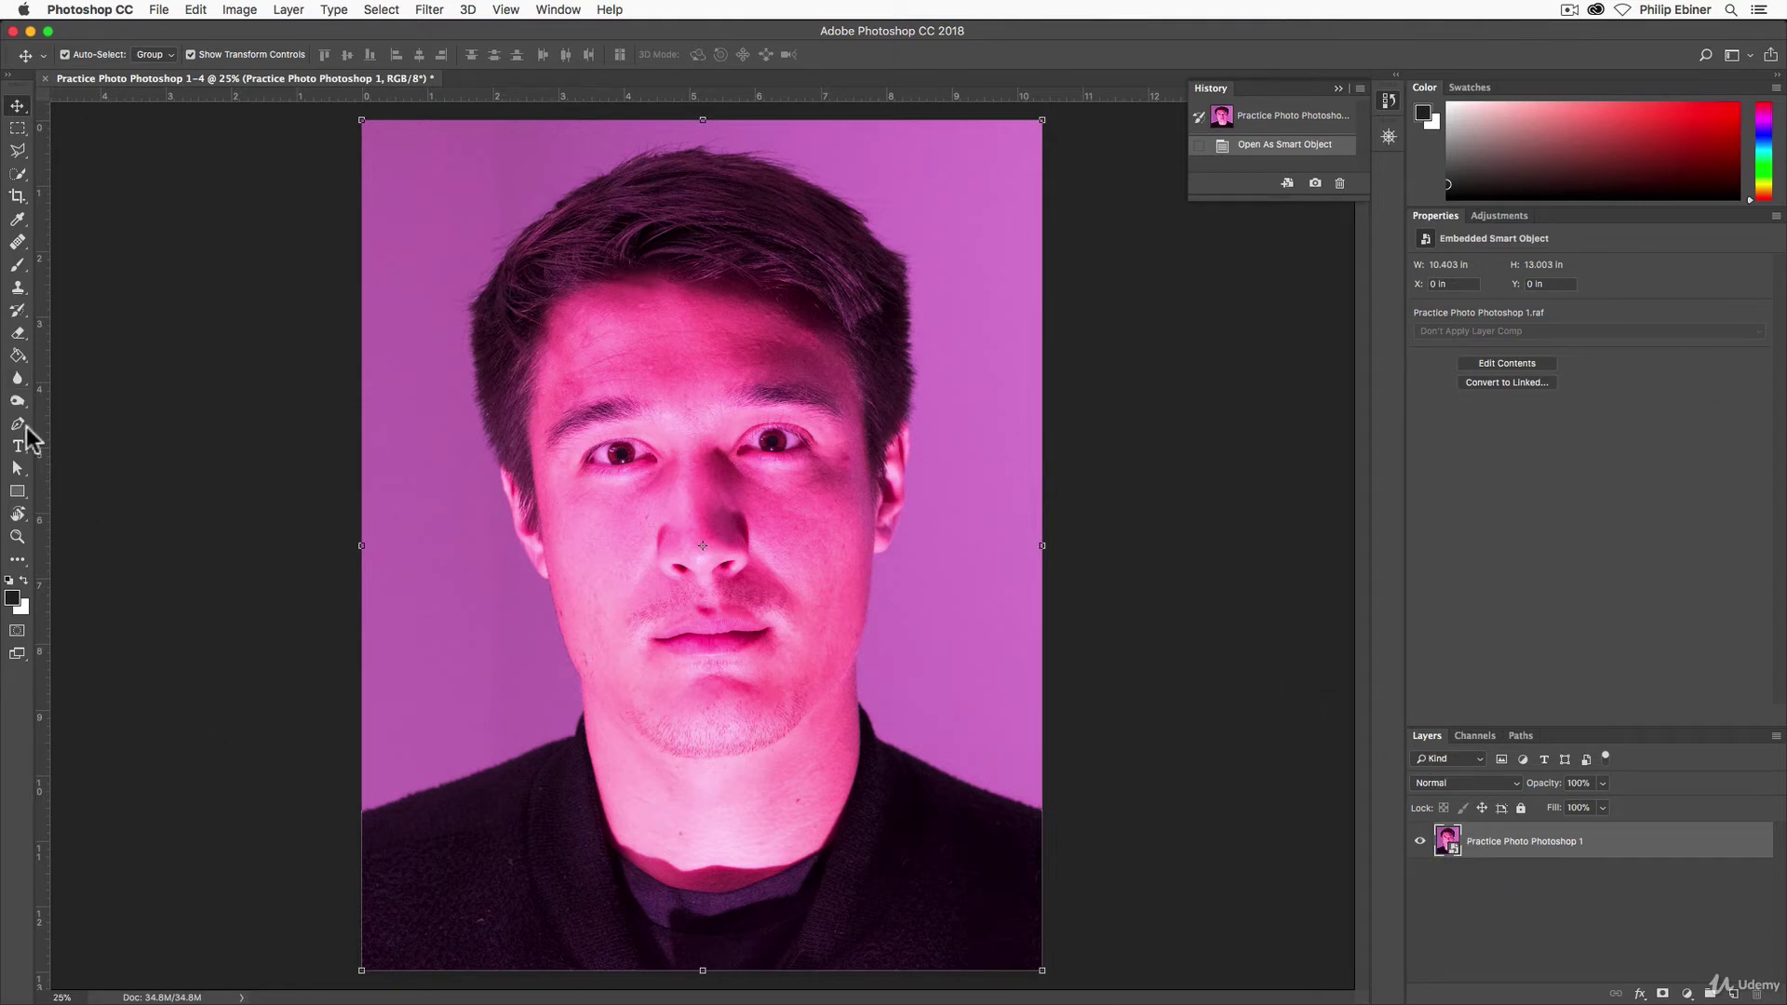
Reset the workspace to Essentials (Default) and close the History panel
{"action": "left_click", "coordinate": [571, 10]}
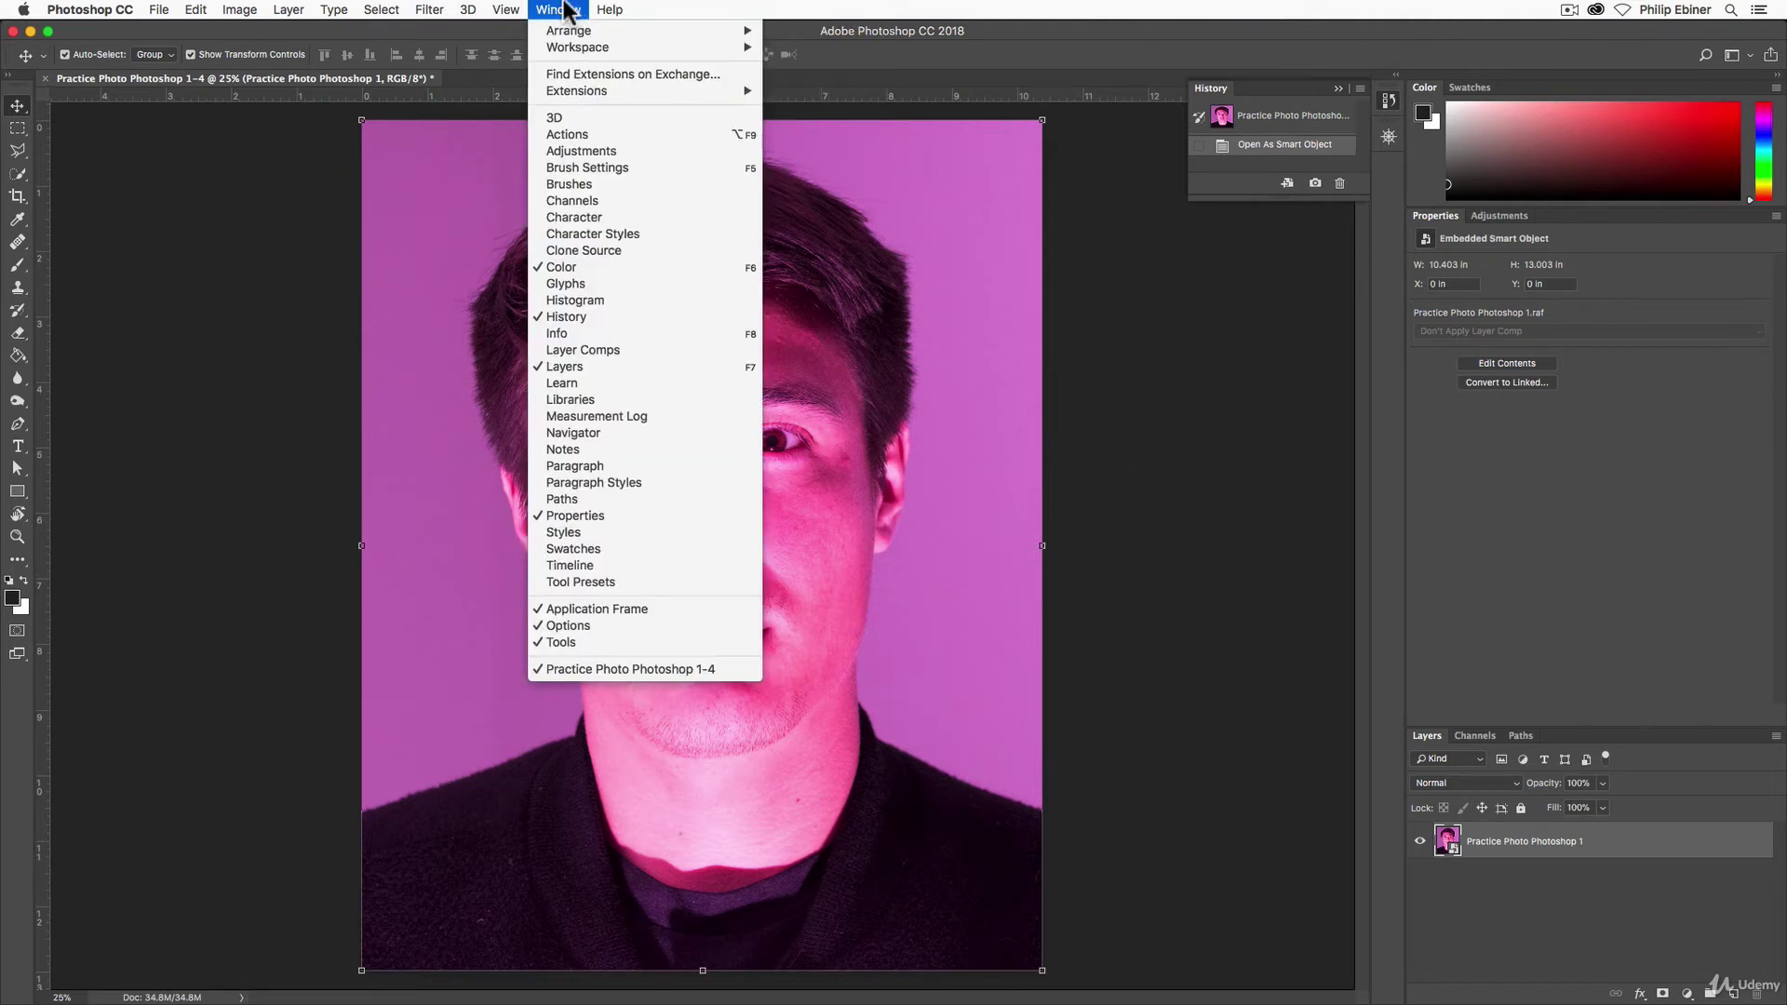
{"action": "mouse_move", "coordinate": [574, 51]}
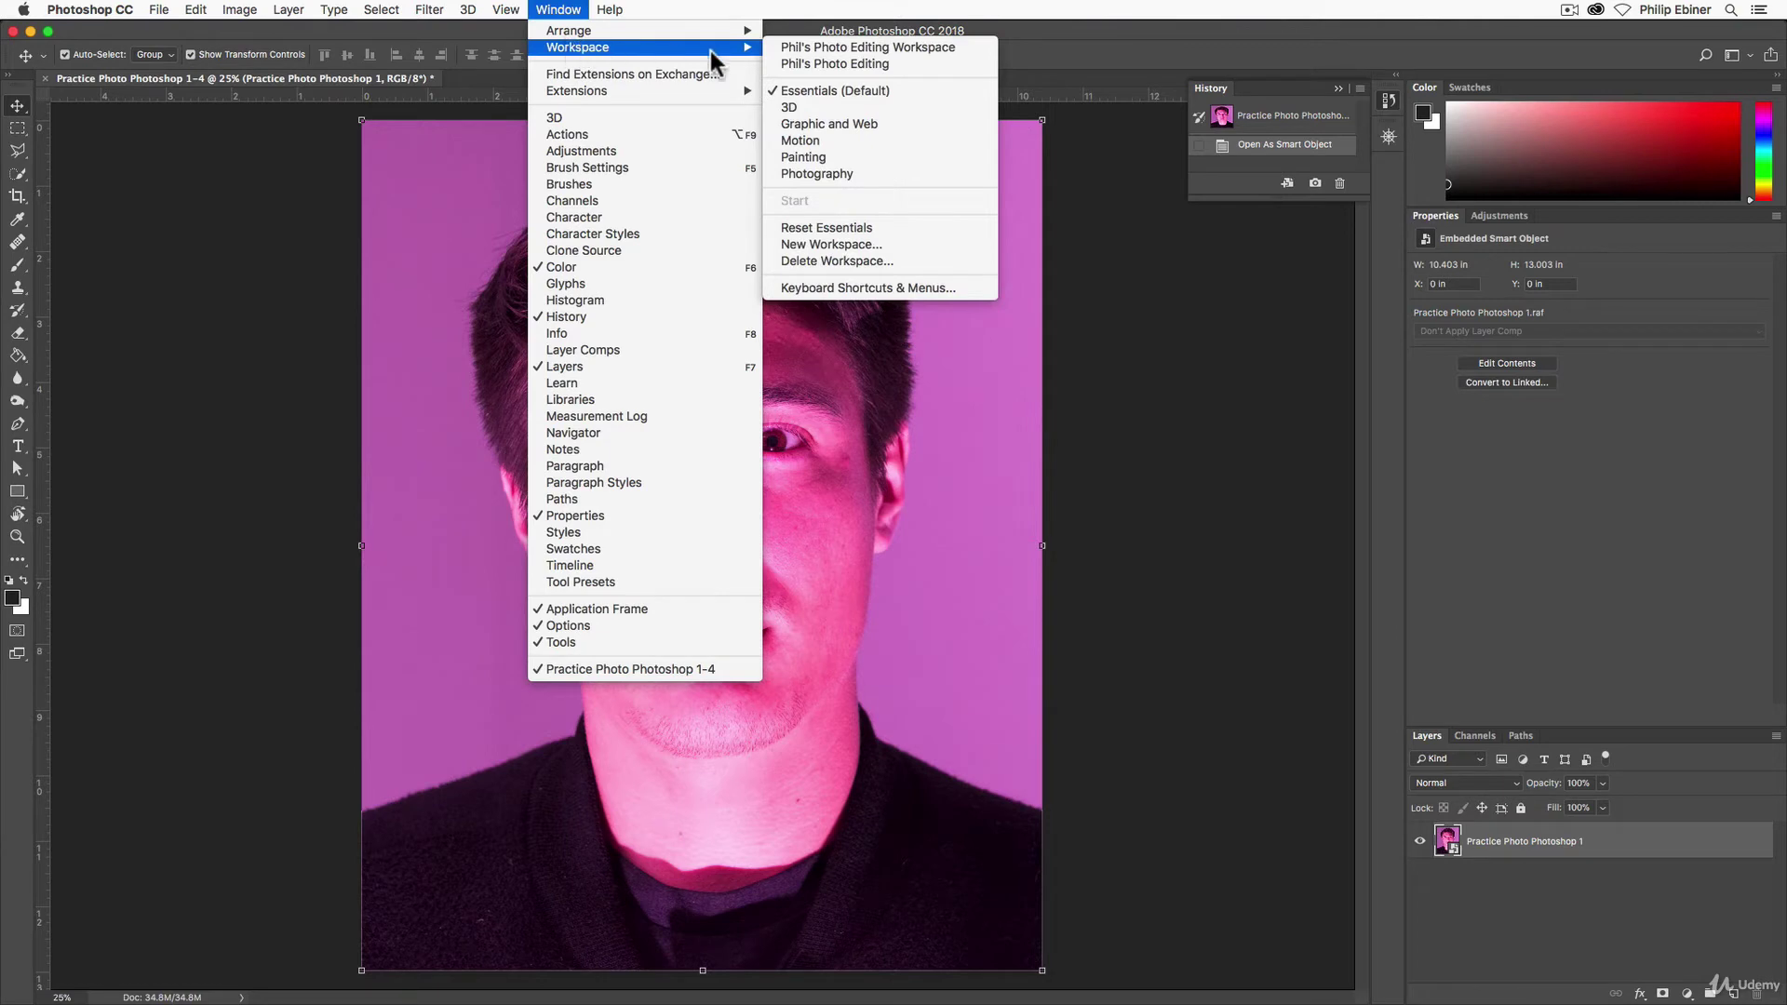
{"action": "left_click", "coordinate": [819, 90]}
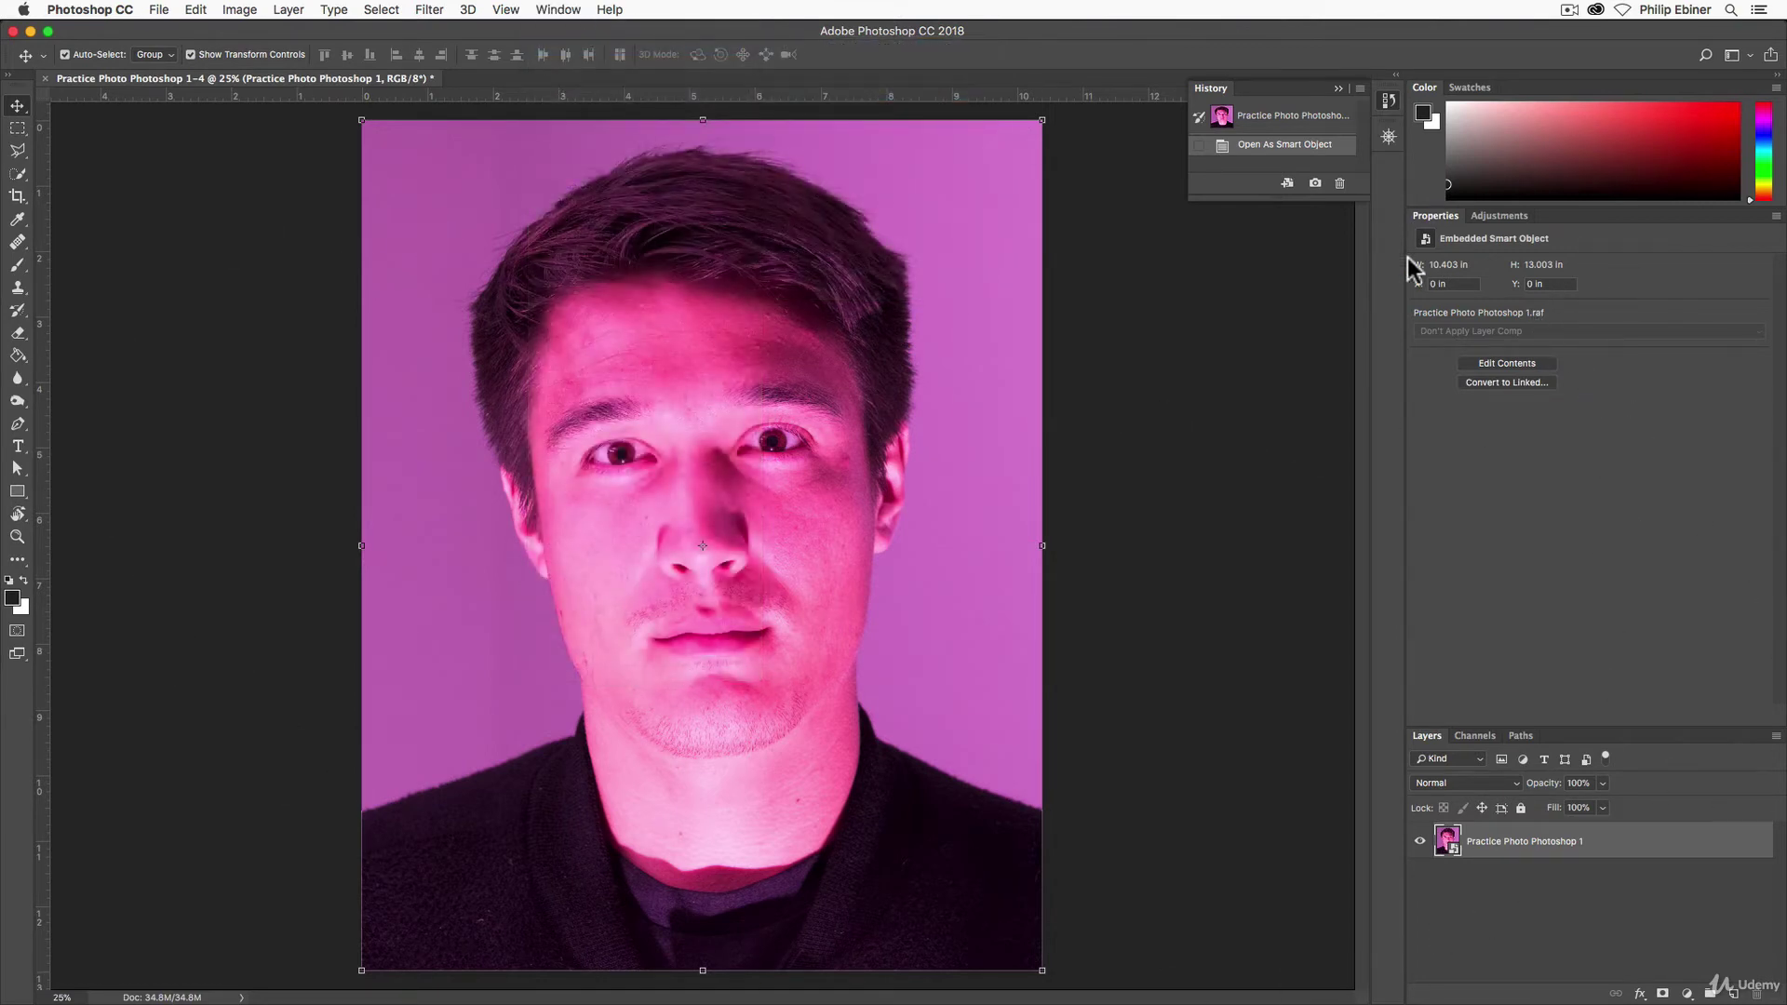
{"action": "left_click", "coordinate": [1389, 102]}
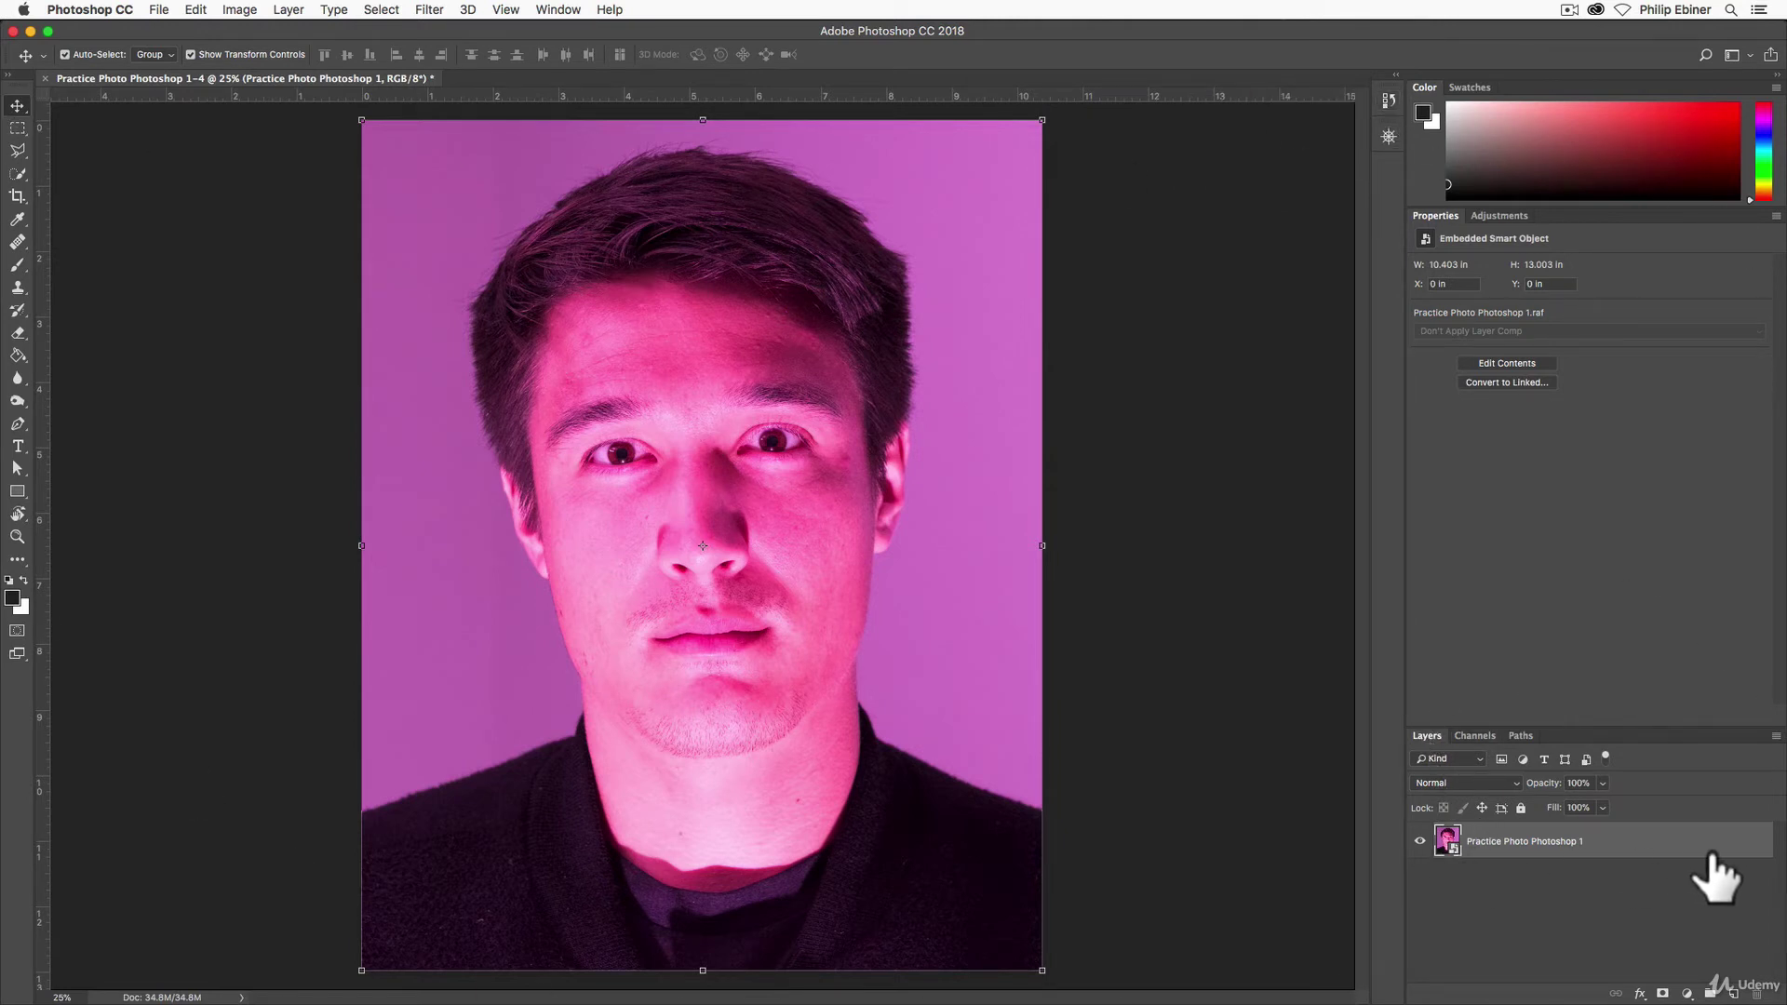
Reopen the smart object in Camera Raw and set Temperature 50000, Tint -150, Exposure +1.52
{"action": "double_click", "coordinate": [1468, 853]}
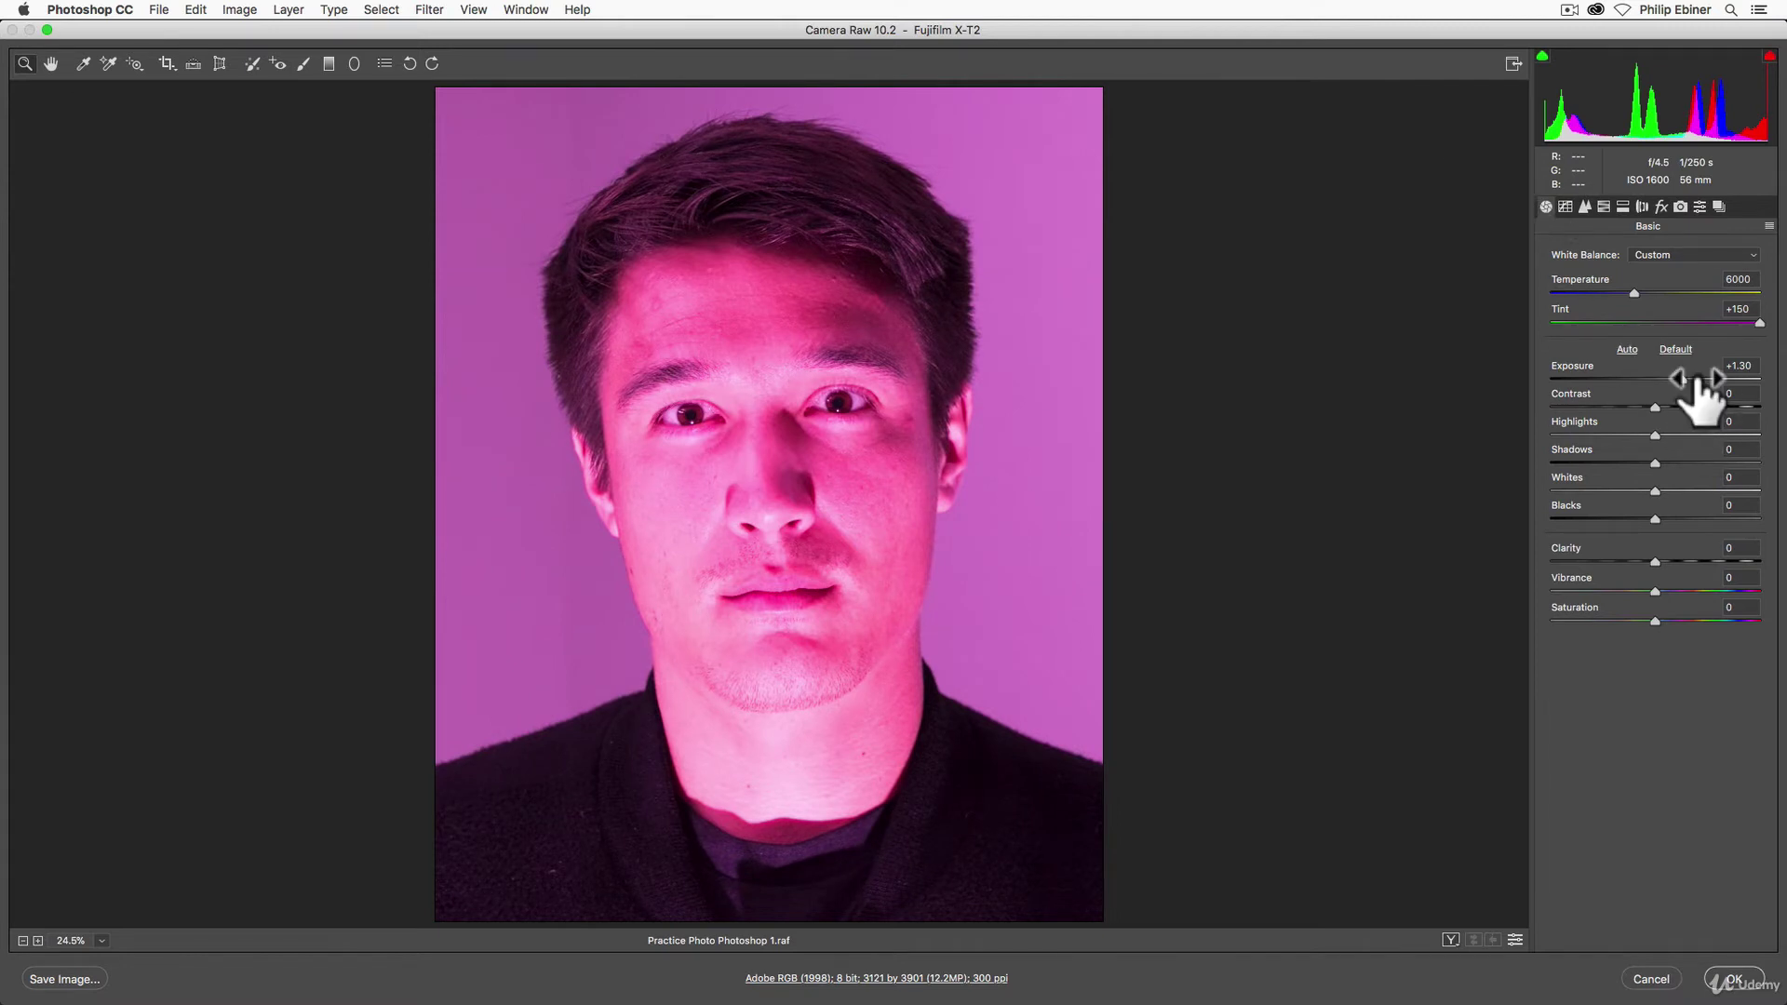
{"action": "left_click_drag", "start_coordinate": [1680, 380], "coordinate": [1624, 381]}
{"action": "left_click_drag", "start_coordinate": [1666, 314], "coordinate": [1312, 305]}
{"action": "left_click_drag", "start_coordinate": [1634, 293], "coordinate": [1778, 299]}
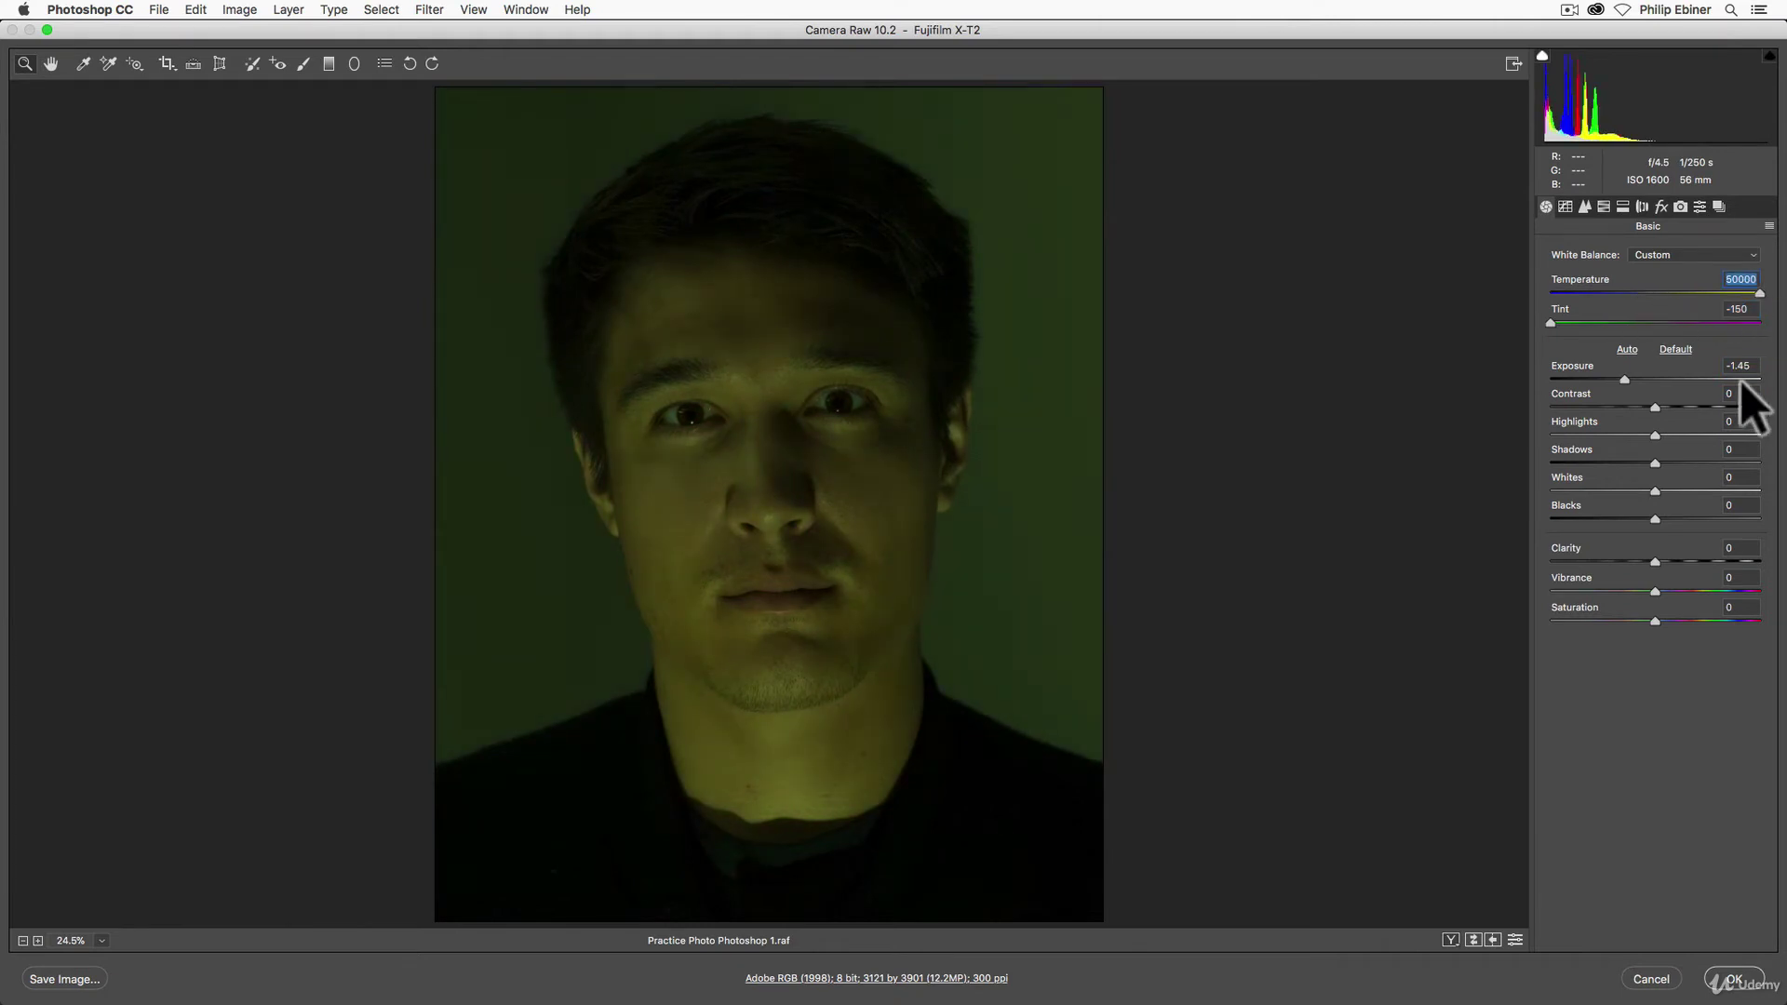
{"action": "left_click_drag", "start_coordinate": [1625, 381], "coordinate": [1687, 384]}
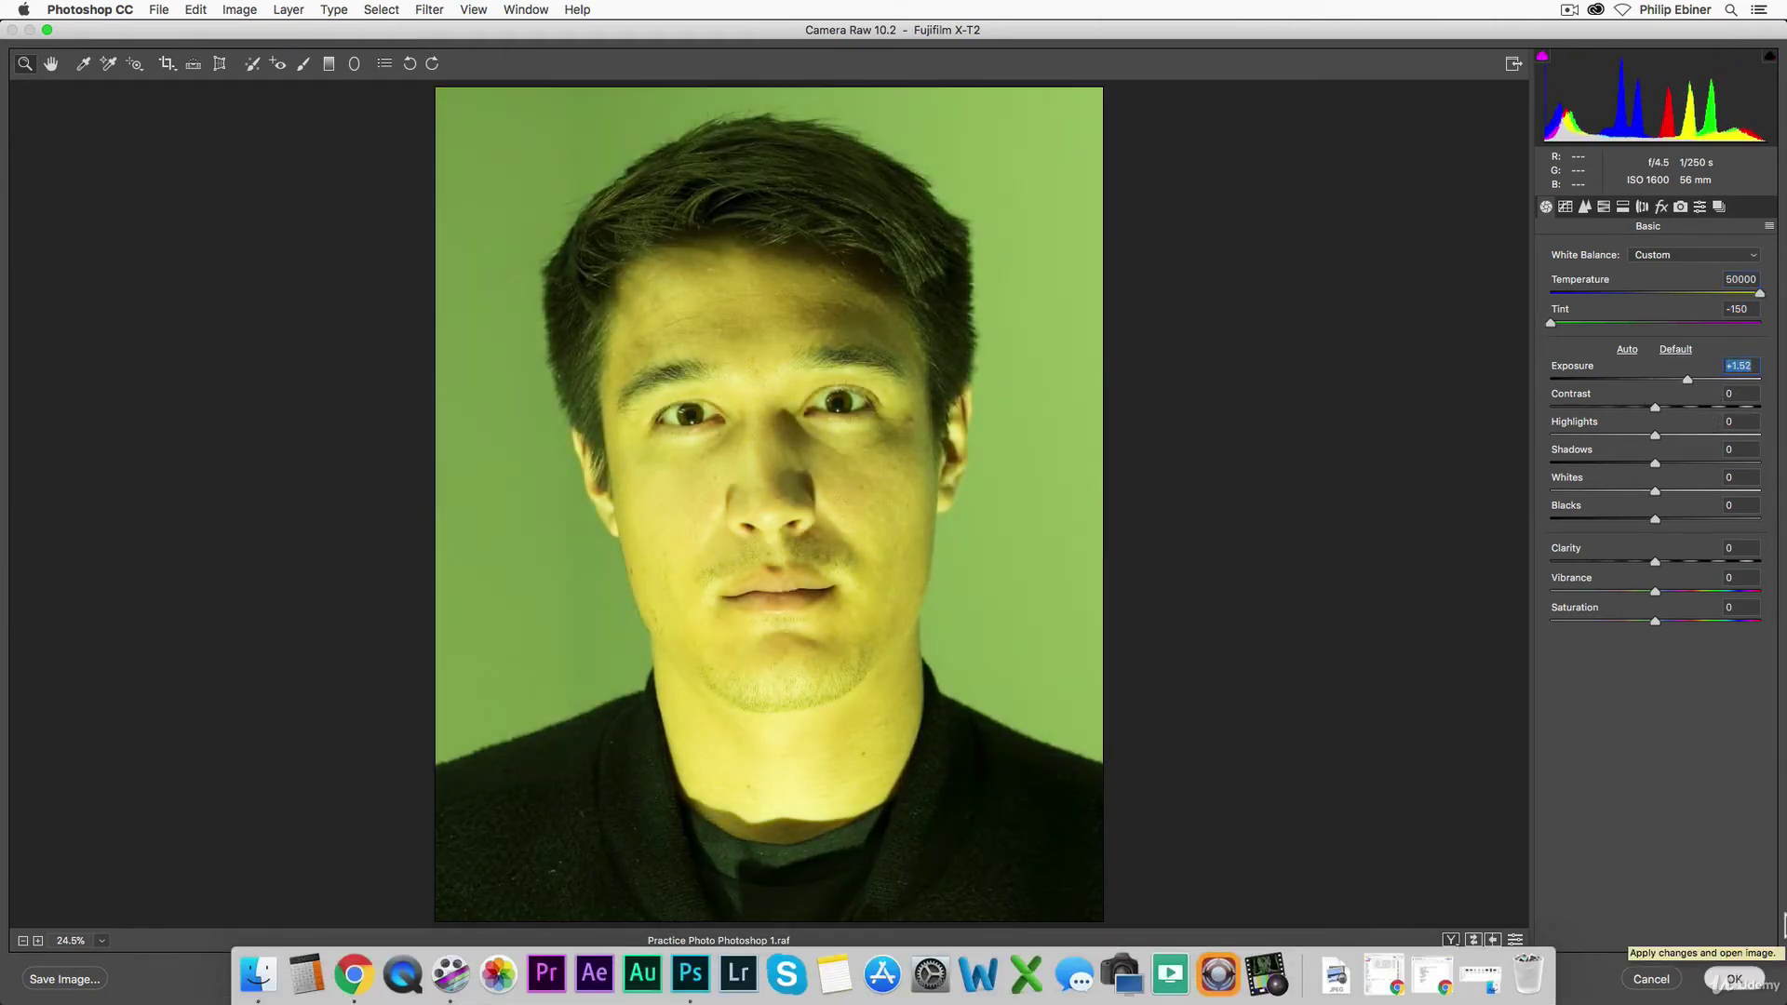
{"action": "left_click", "coordinate": [1733, 979]}
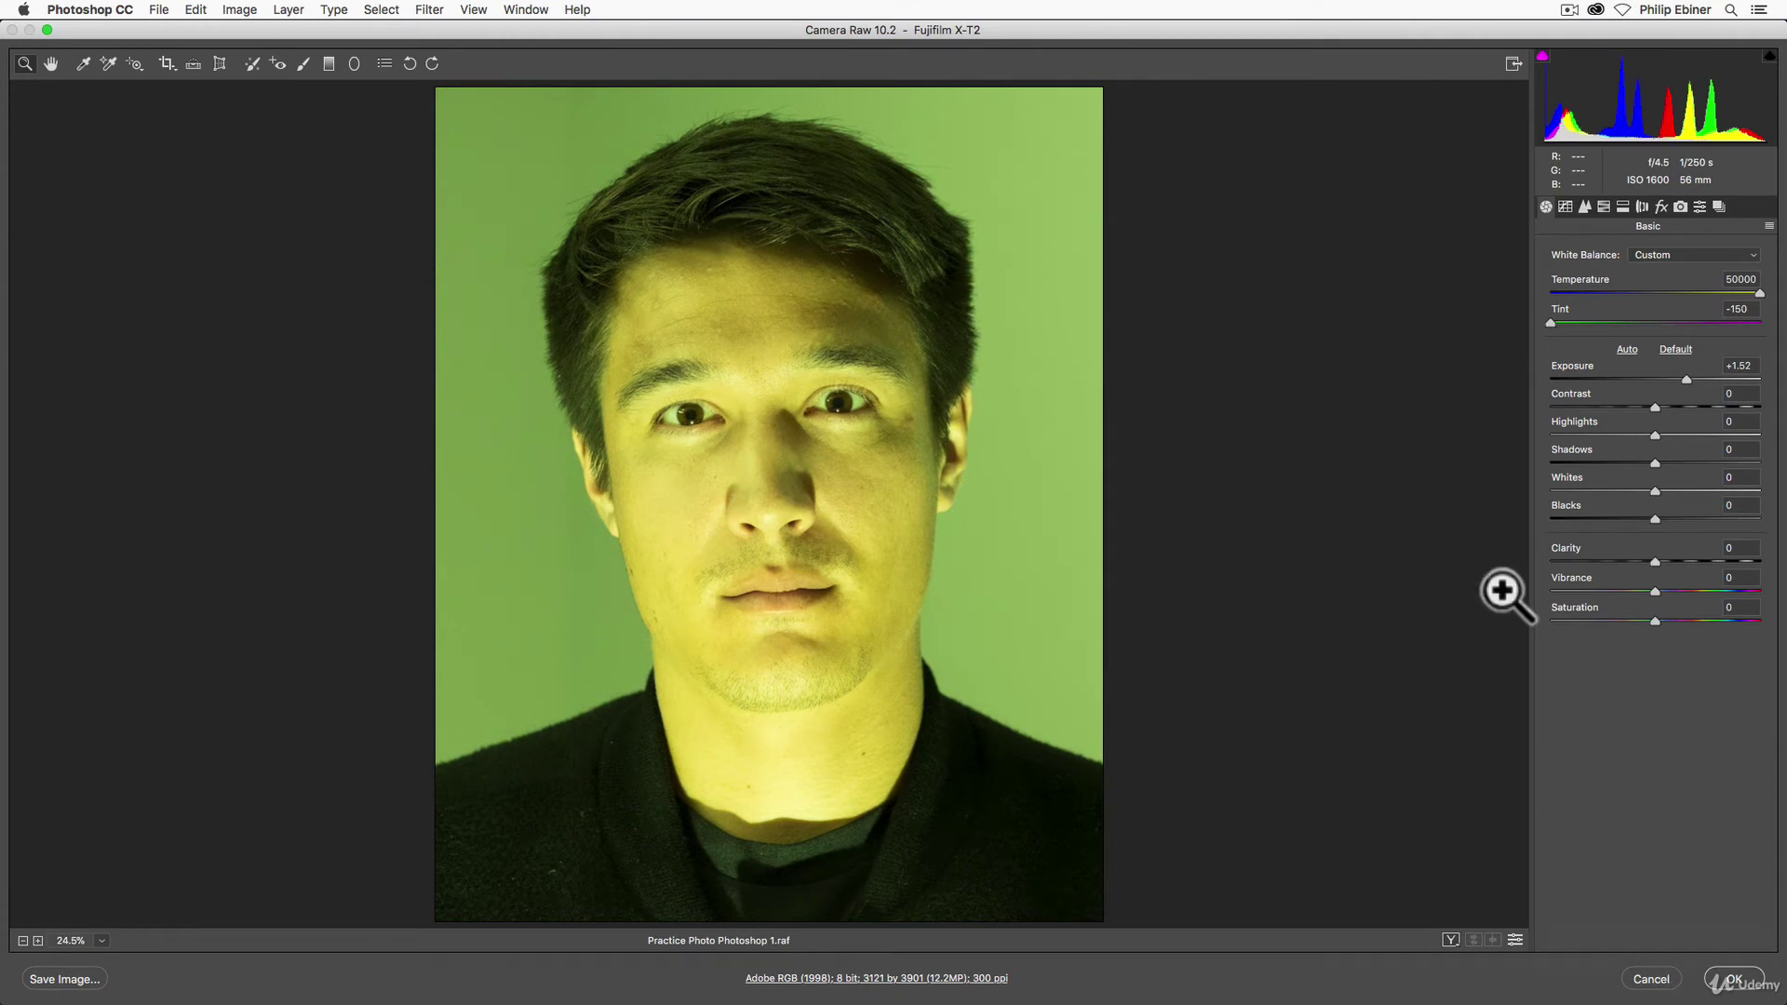
Confirm the Camera Raw edits, close the yellow-green document unsaved, and return to Finder
{"action": "left_click", "coordinate": [1640, 985]}
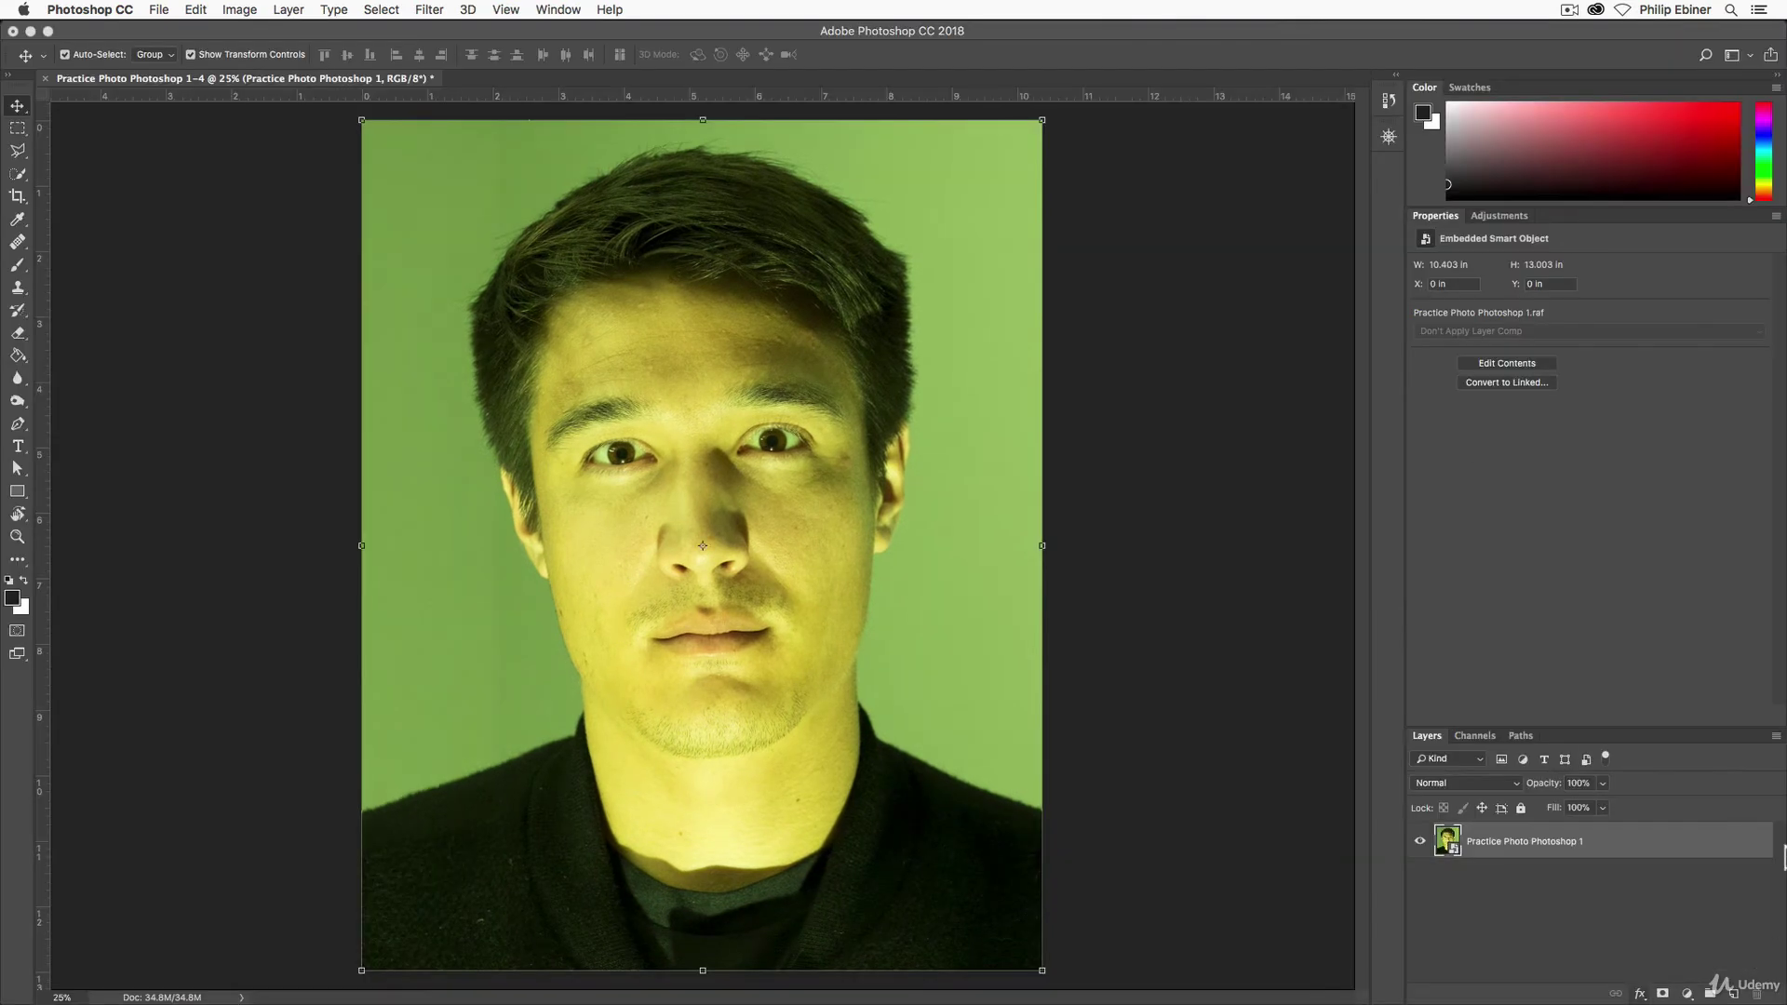
{"action": "left_click", "coordinate": [45, 79]}
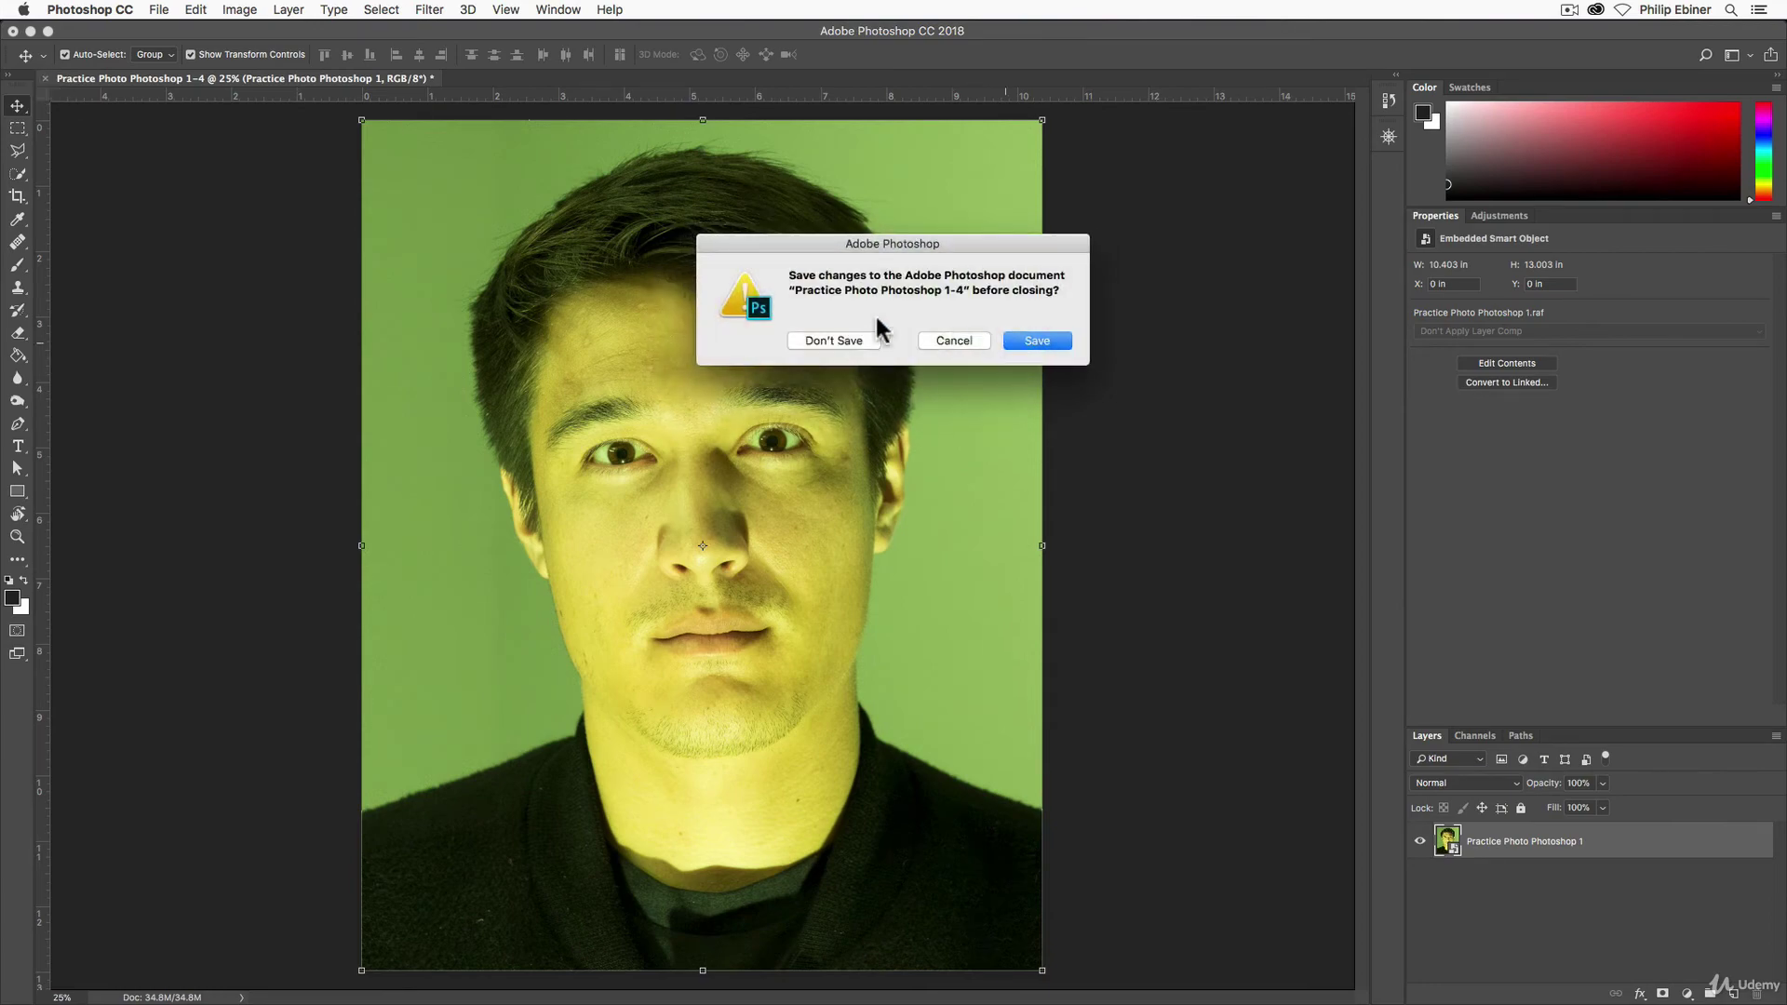
{"action": "left_click", "coordinate": [1036, 341]}
{"action": "key", "text": "super+Tab"}
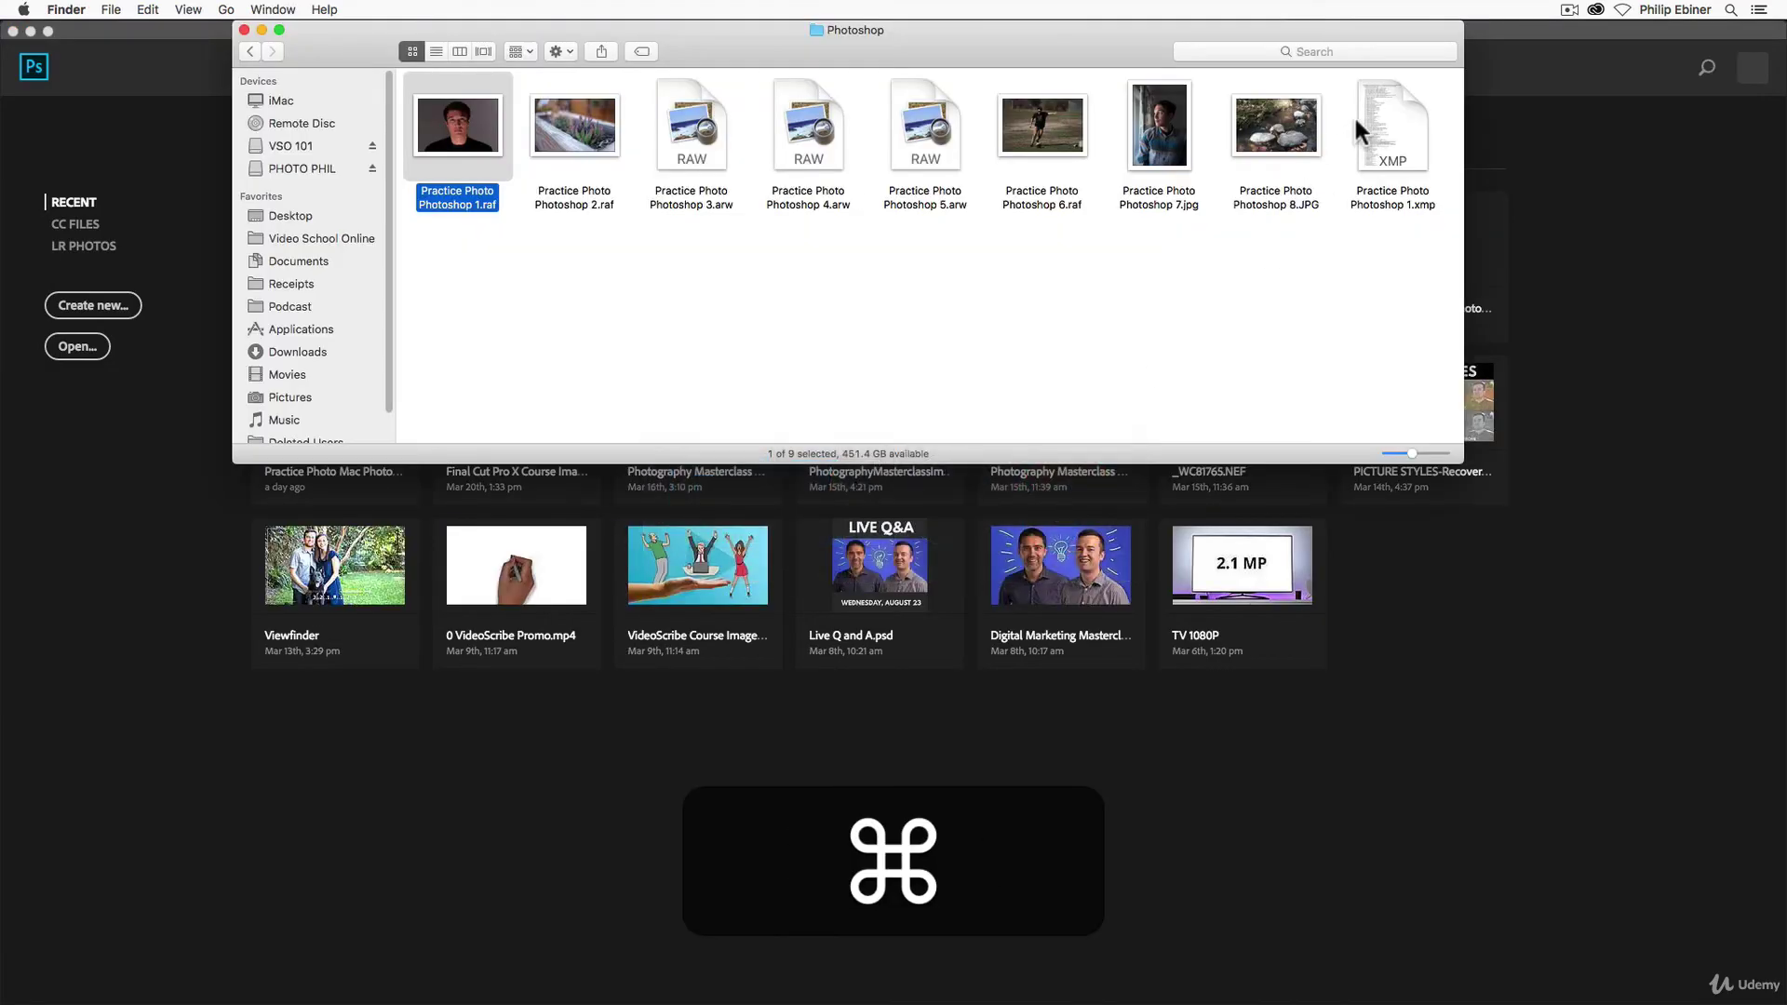
Trash Practice Photo Photoshop 1.xmp, then reopen the .raf in Camera Raw unedited and cancel
{"action": "left_click", "coordinate": [1393, 121]}
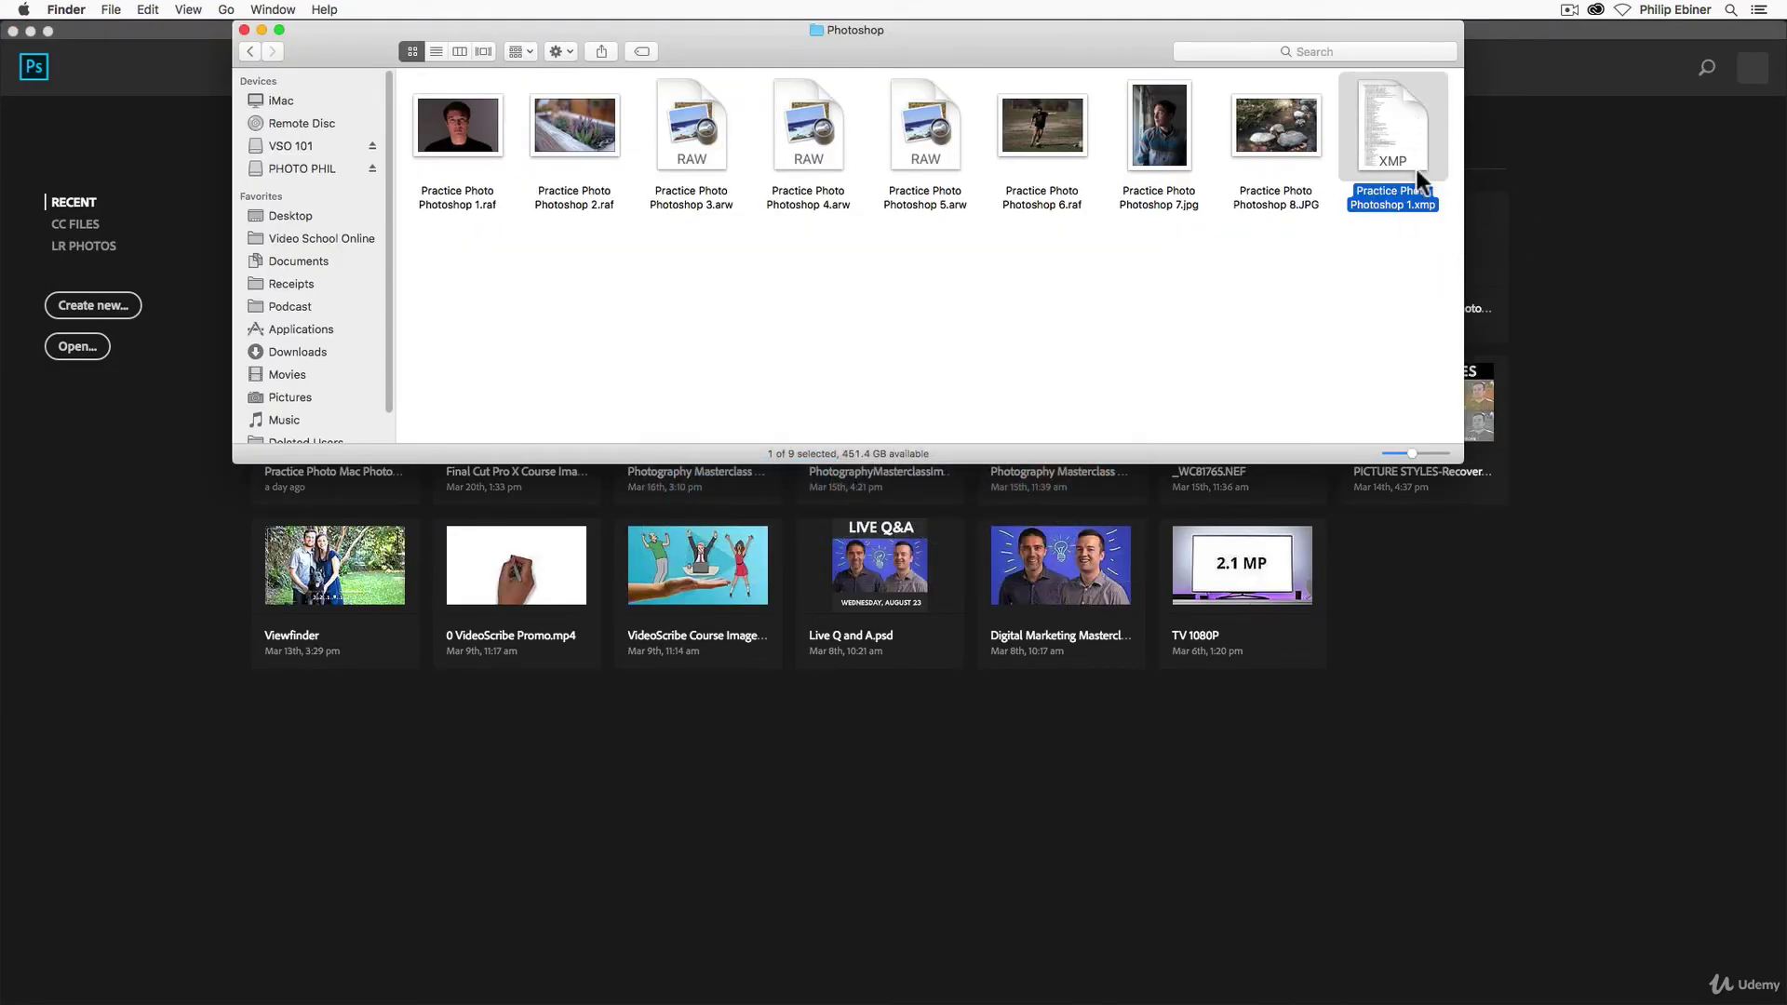
{"action": "key", "text": "super+BackSpace"}
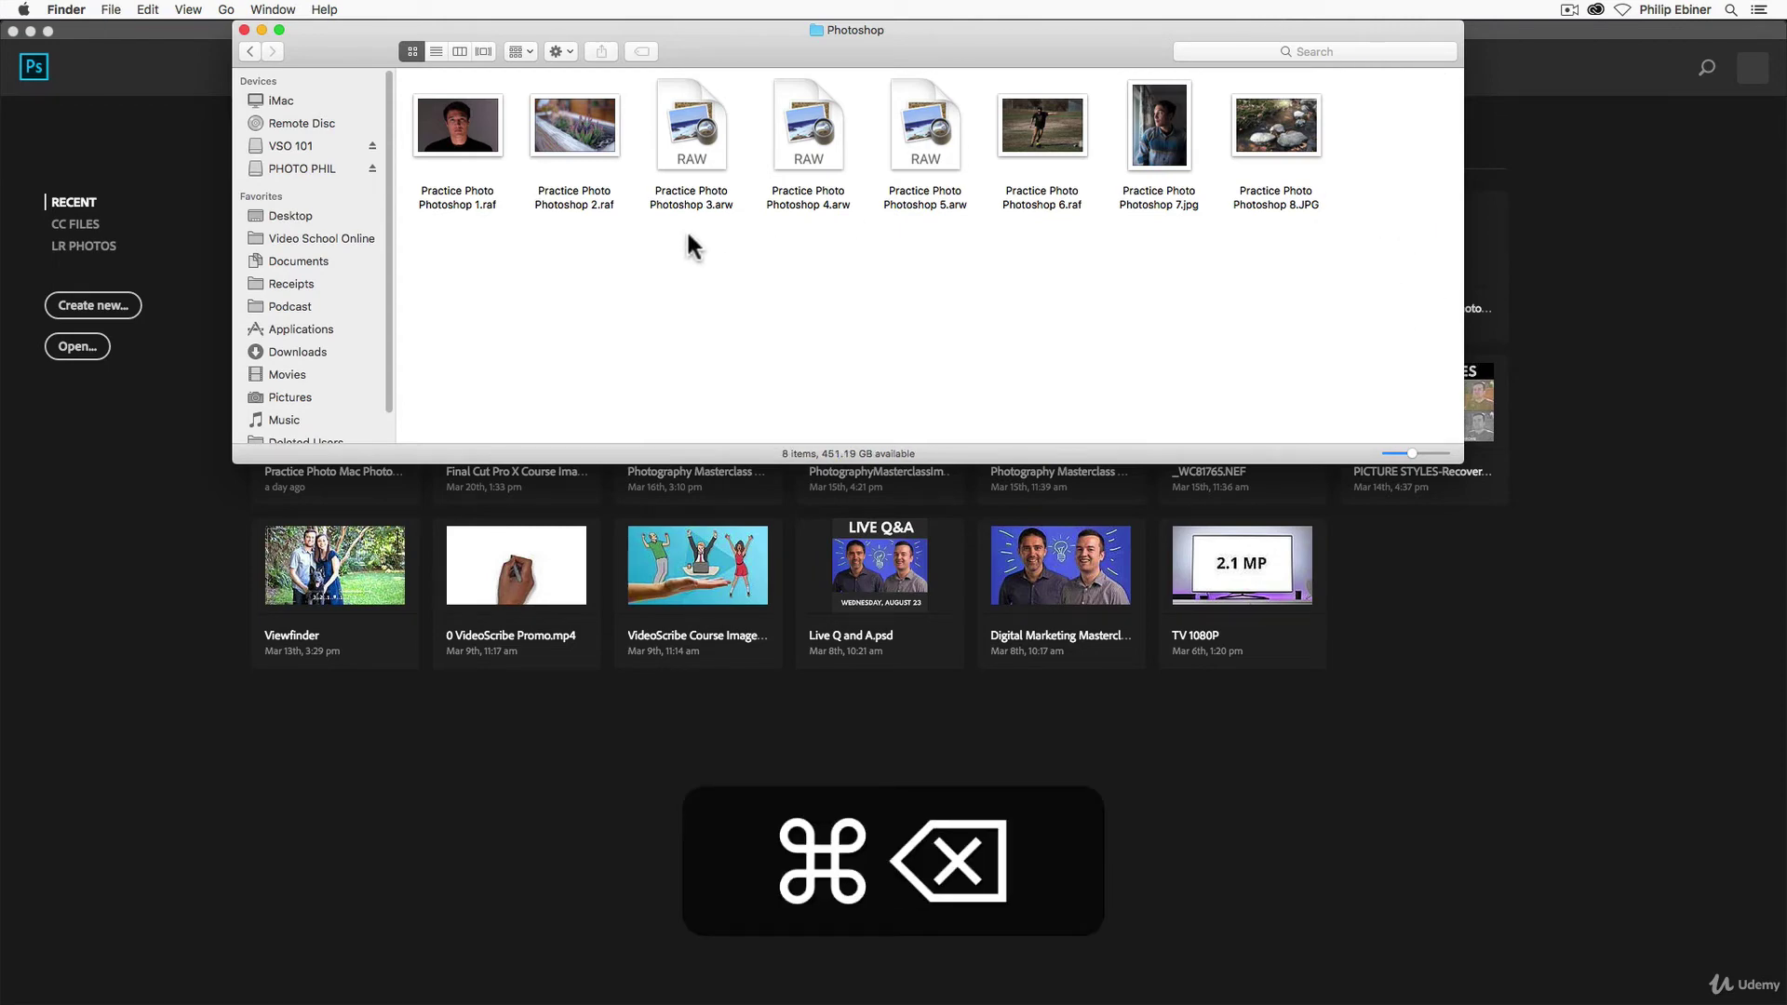
{"action": "left_click", "coordinate": [492, 144]}
{"action": "right_click", "coordinate": [492, 149]}
{"action": "mouse_move", "coordinate": [554, 165]}
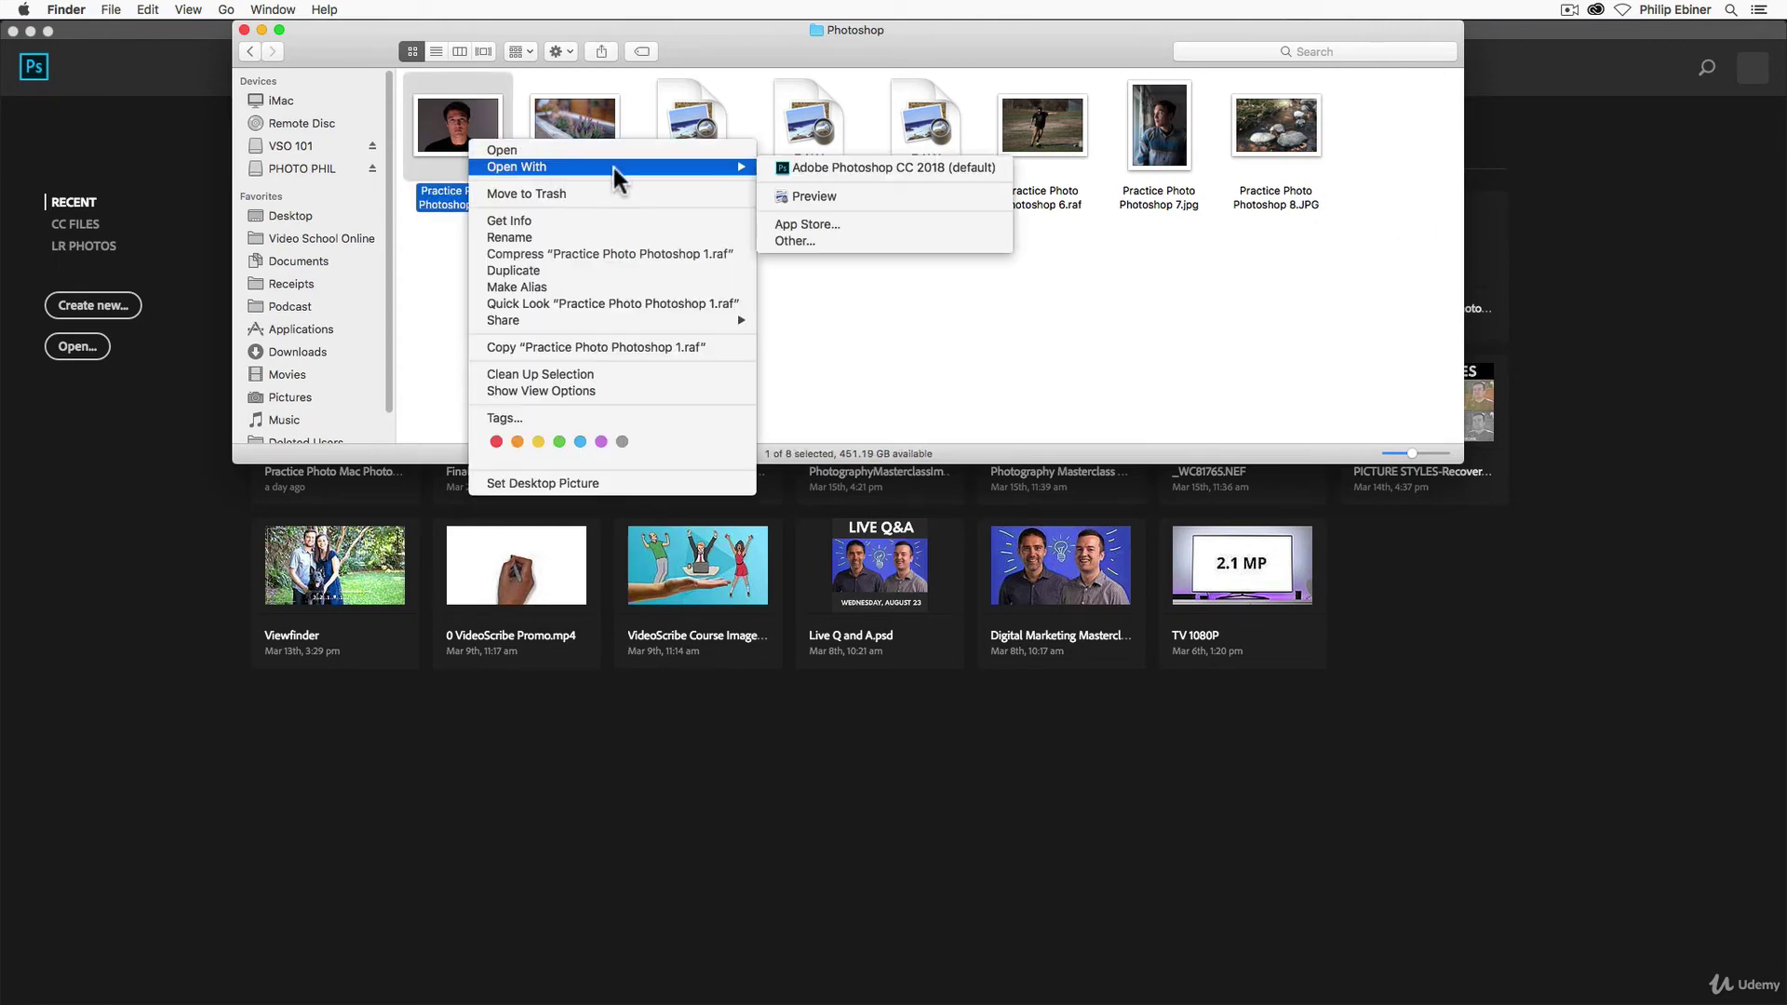
{"action": "left_click", "coordinate": [861, 169]}
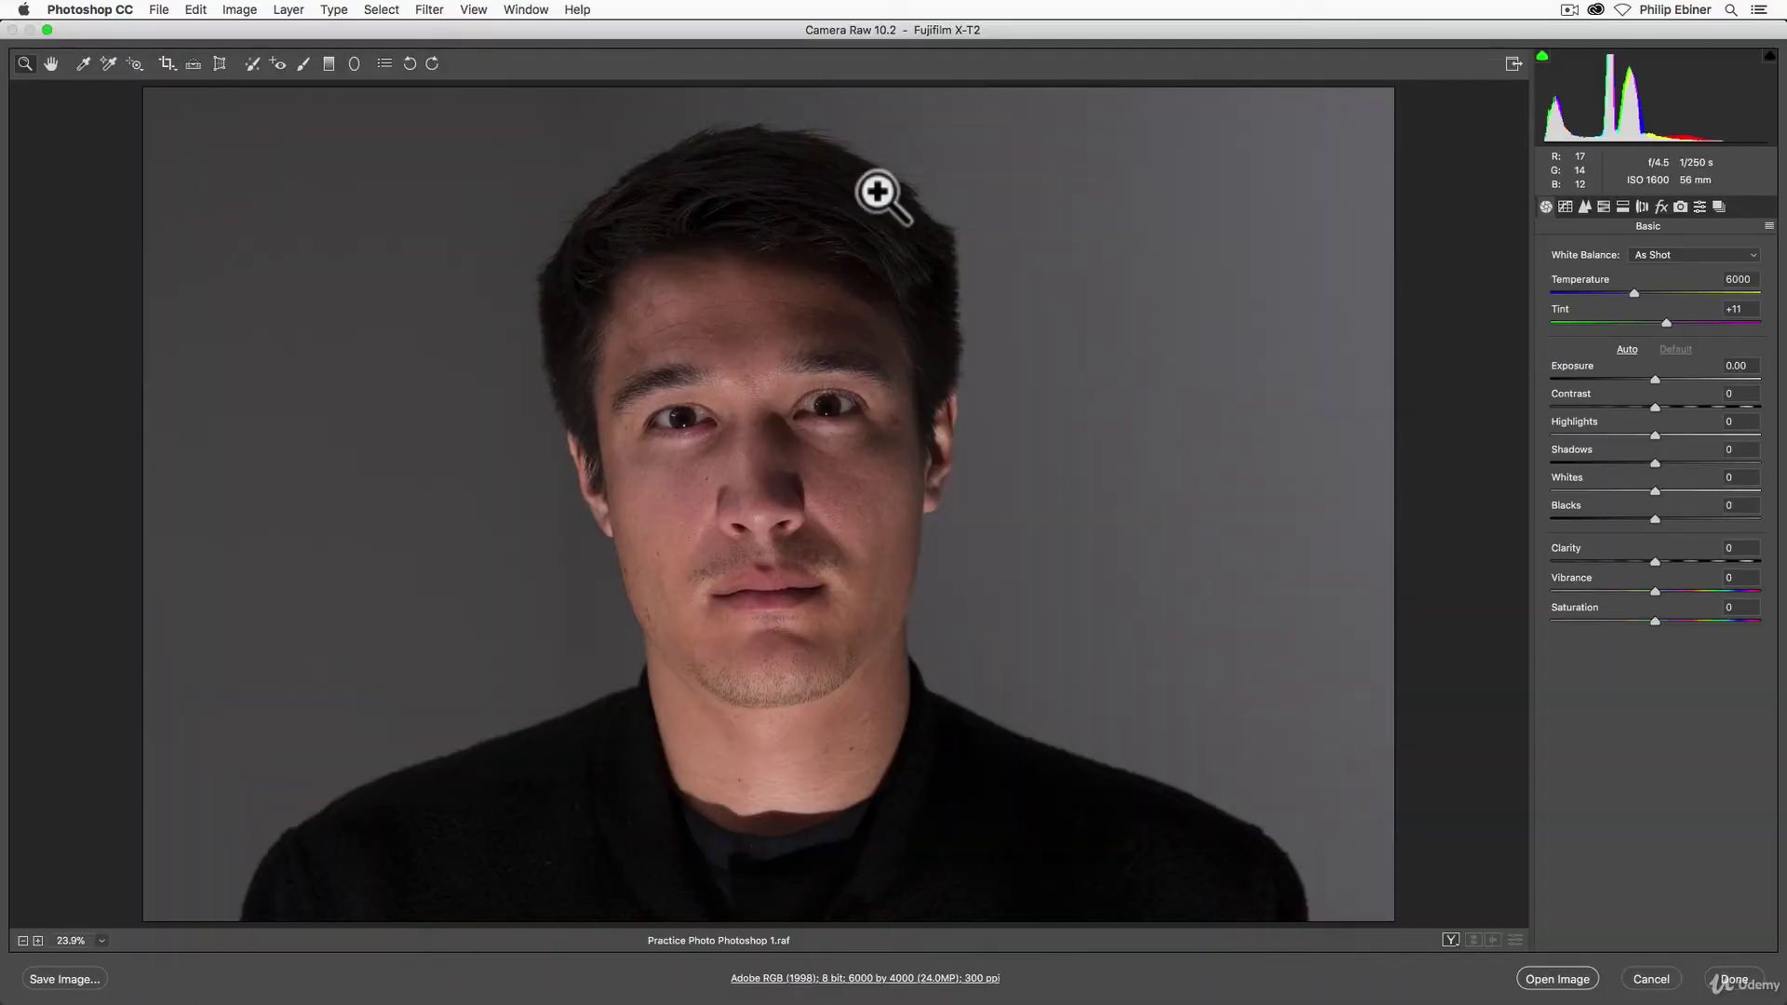
{"action": "left_click", "coordinate": [1650, 979]}
{"action": "key", "text": "super+Tab"}
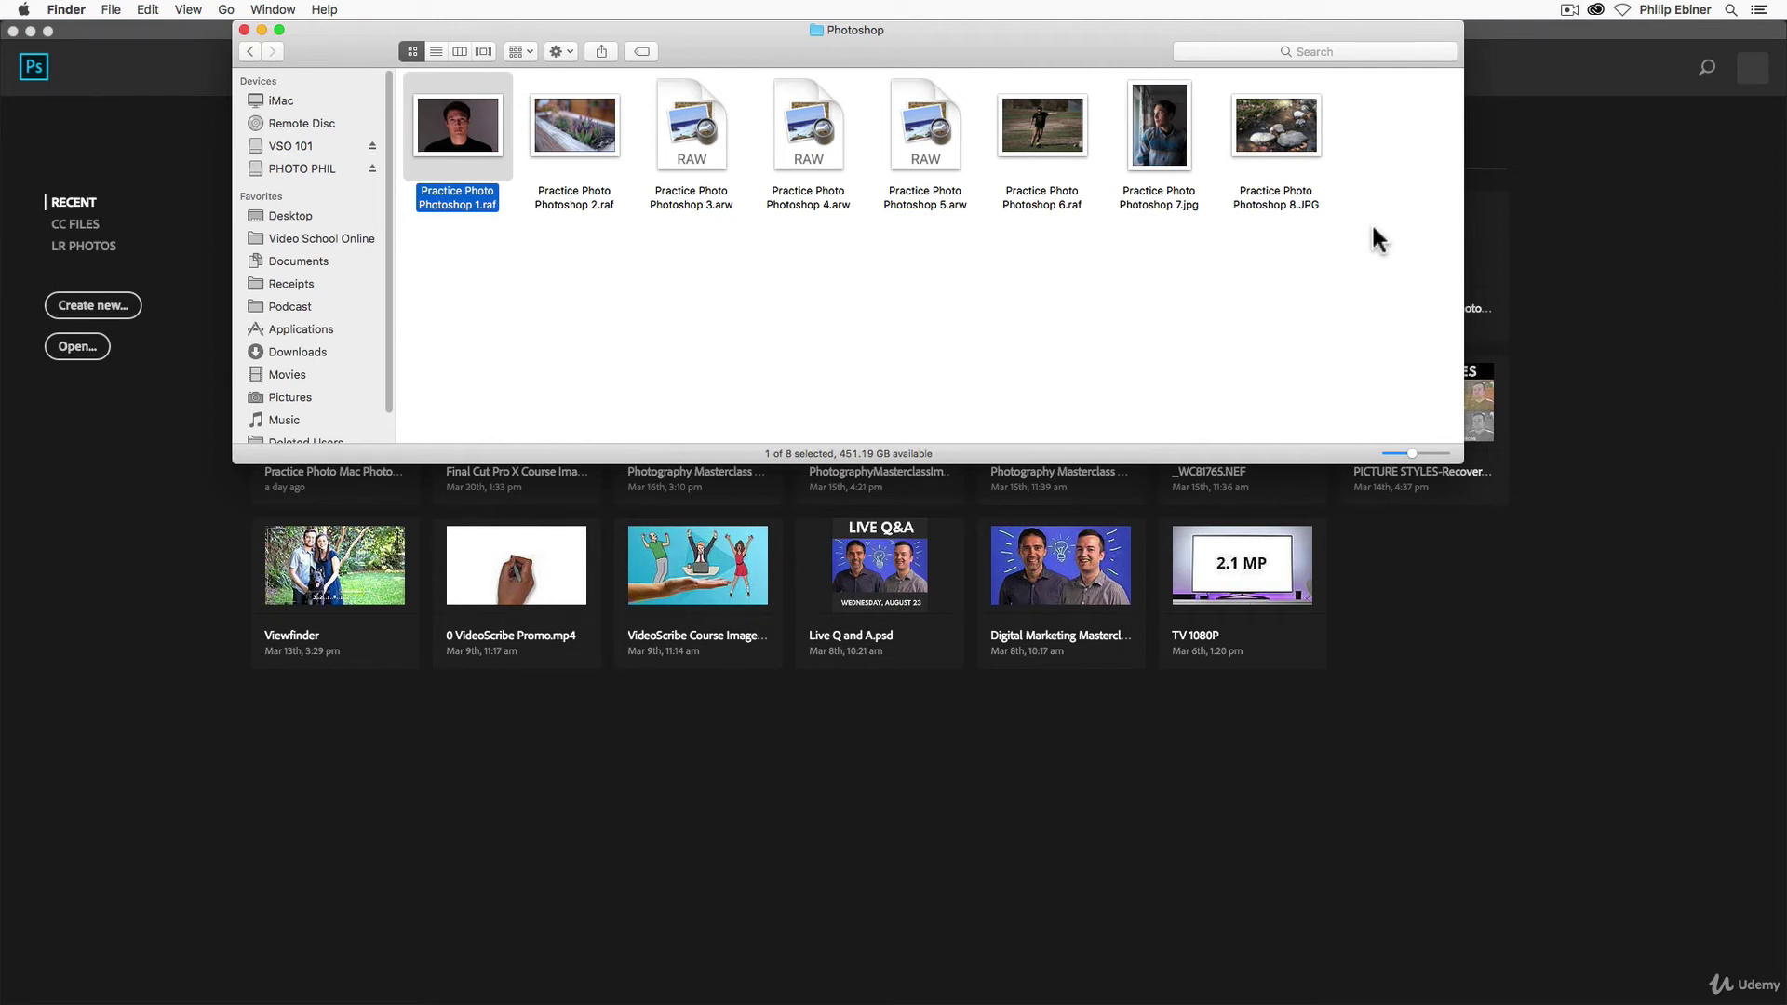
Open Practice Photo Photoshop 7.jpg in Camera Raw and cool its temperature to a blue look
{"action": "key", "text": "Right"}
{"action": "key", "text": "Right"}
{"action": "key", "text": "Right"}
{"action": "key", "text": "Right"}
{"action": "key", "text": "Right"}
{"action": "key", "text": "Right"}
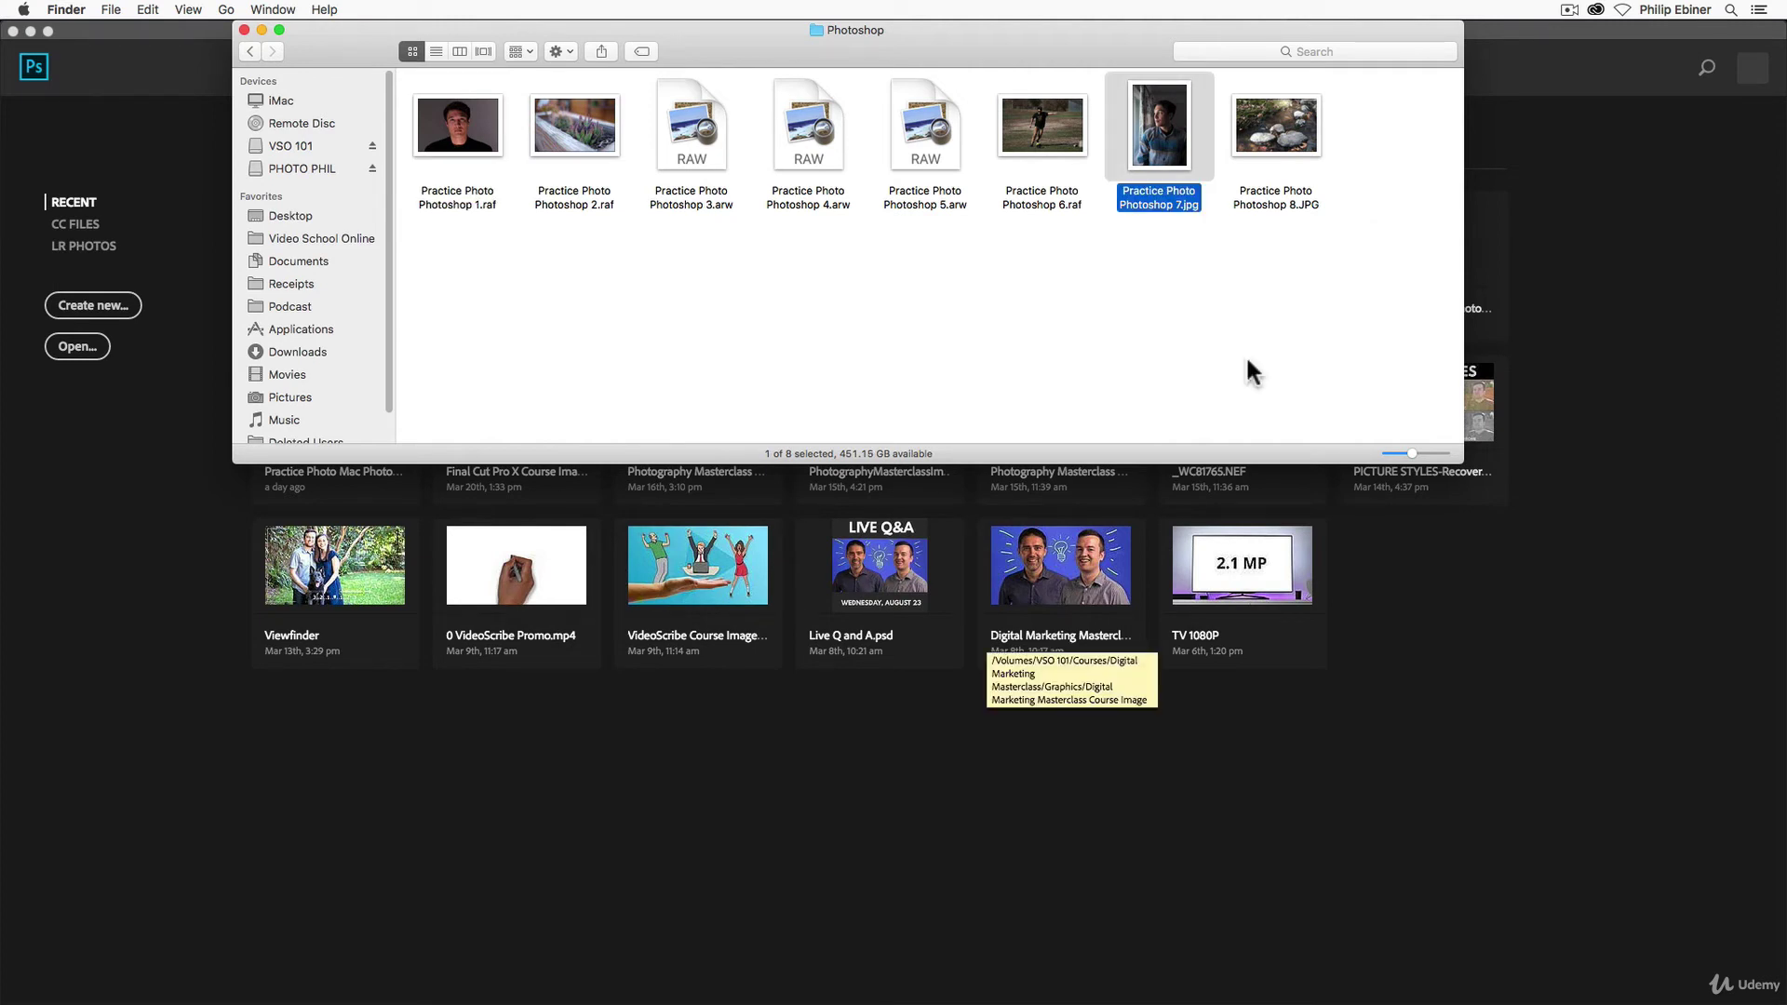
{"action": "left_click", "coordinate": [144, 428]}
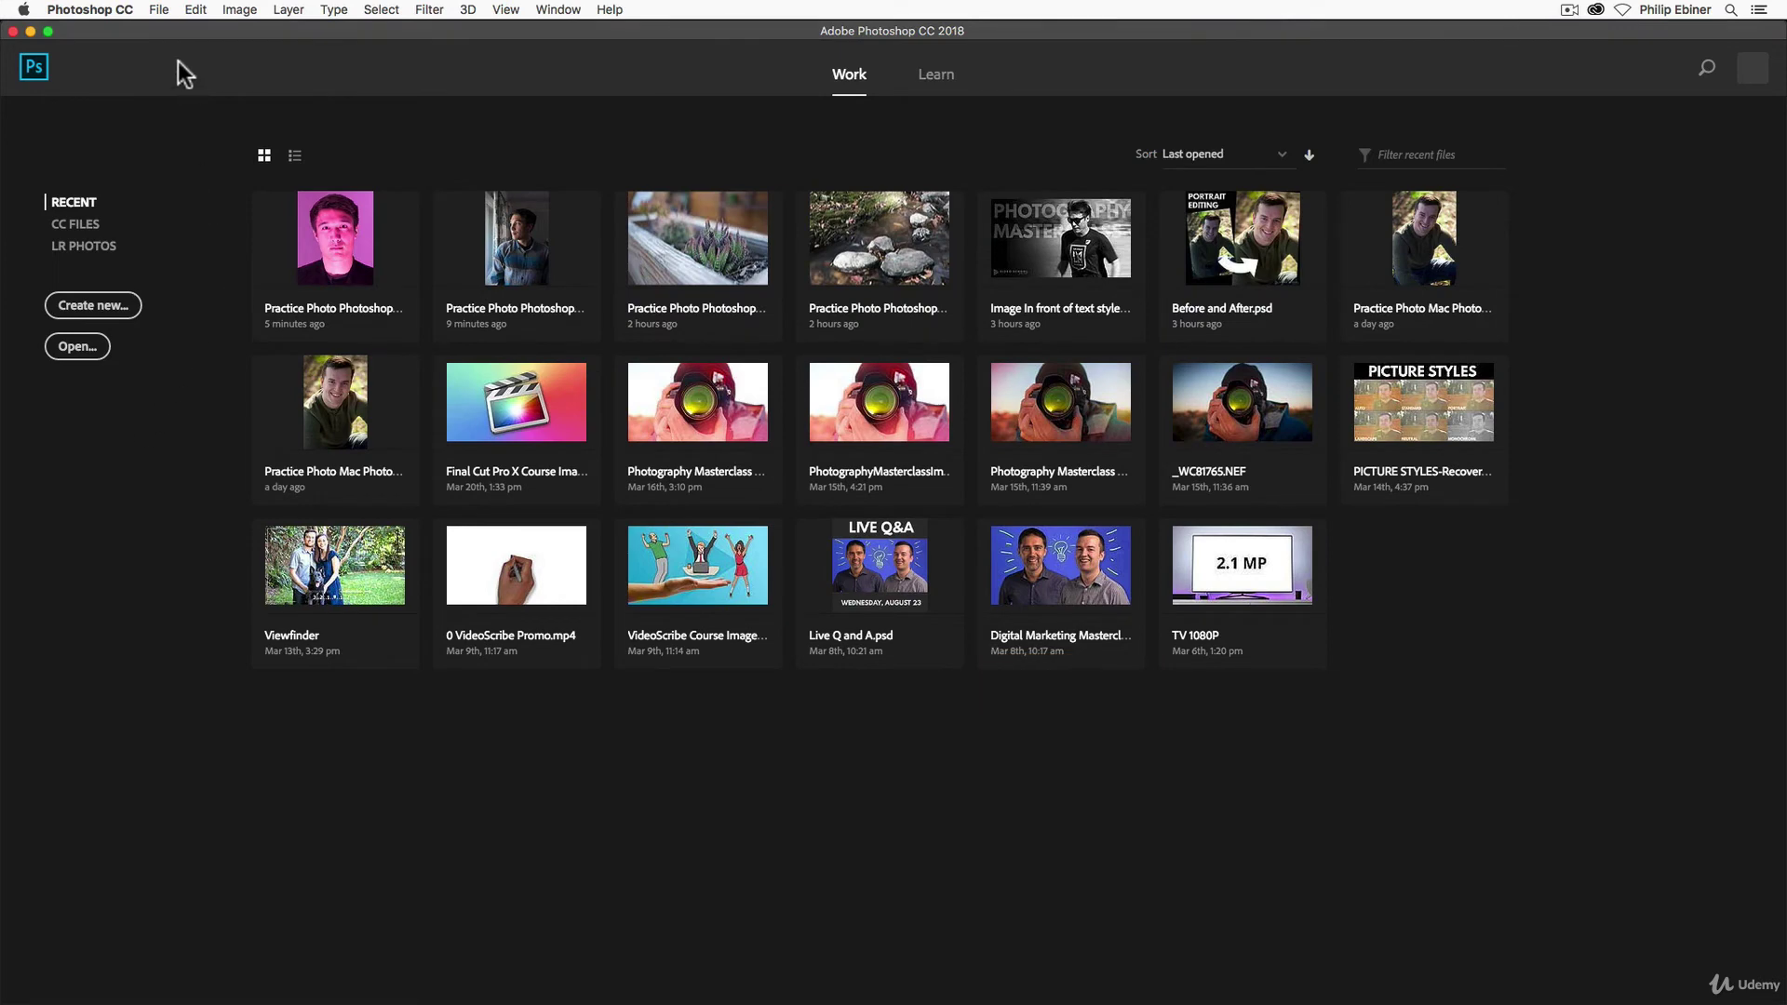
{"action": "left_click", "coordinate": [159, 11]}
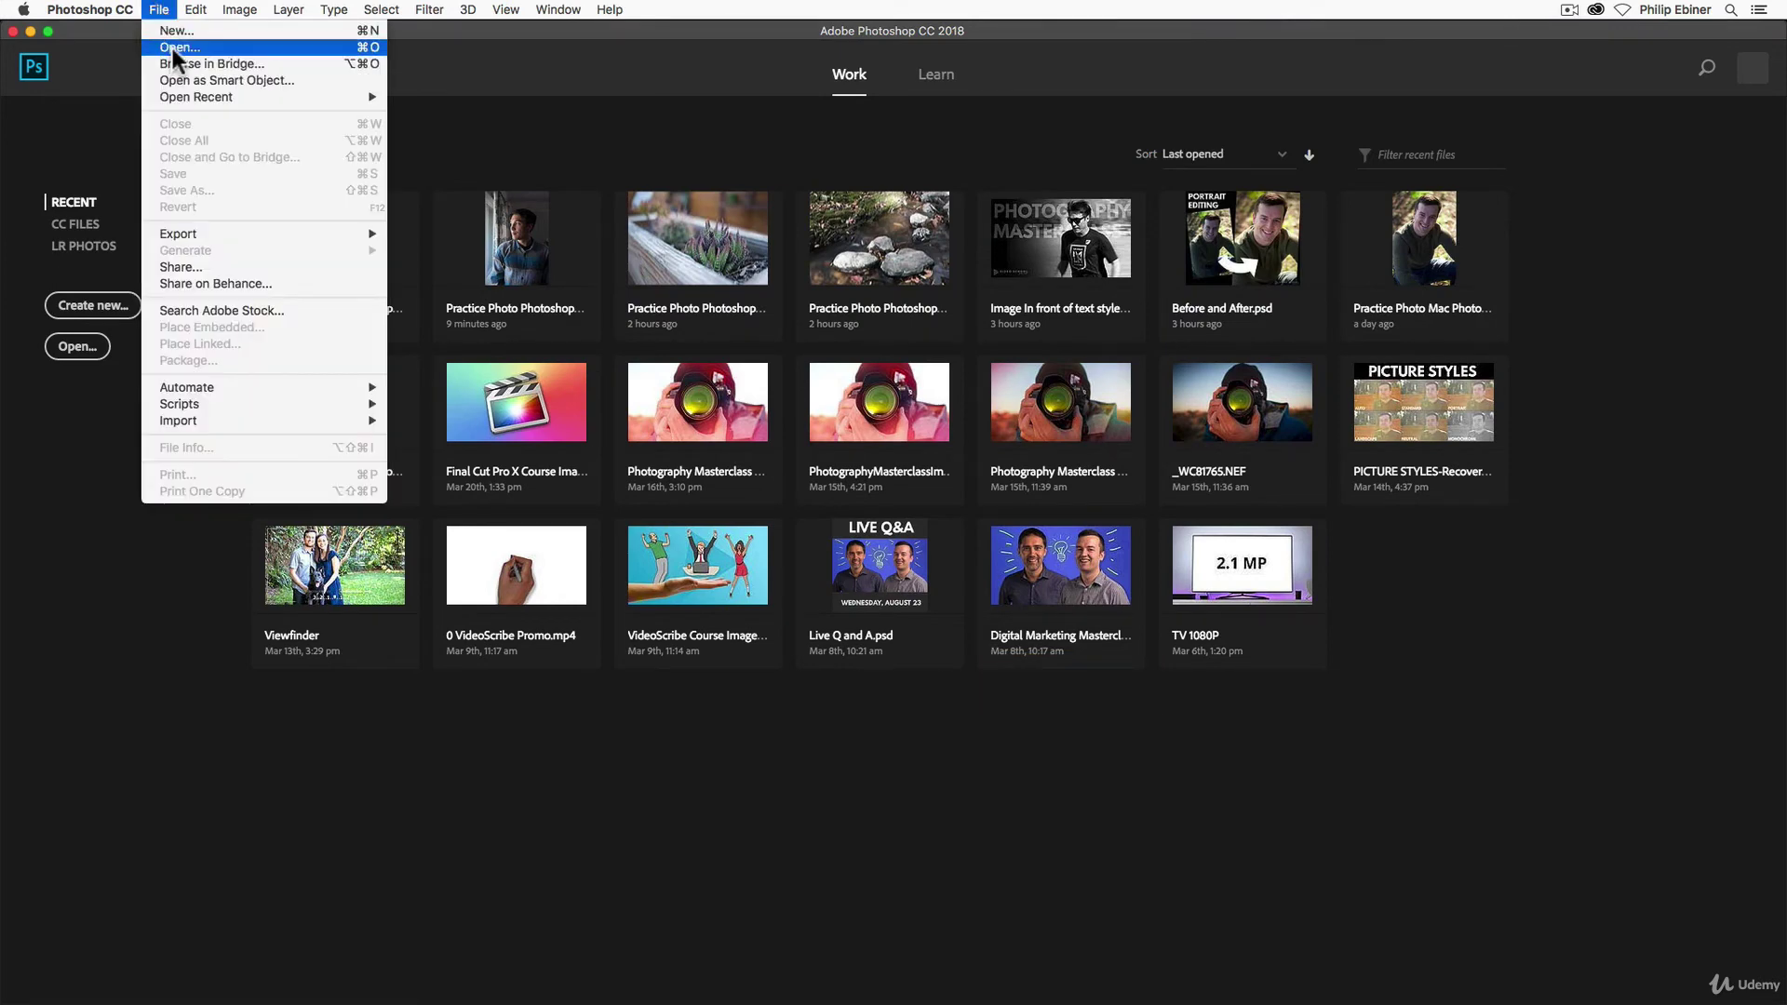
{"action": "left_click", "coordinate": [176, 49]}
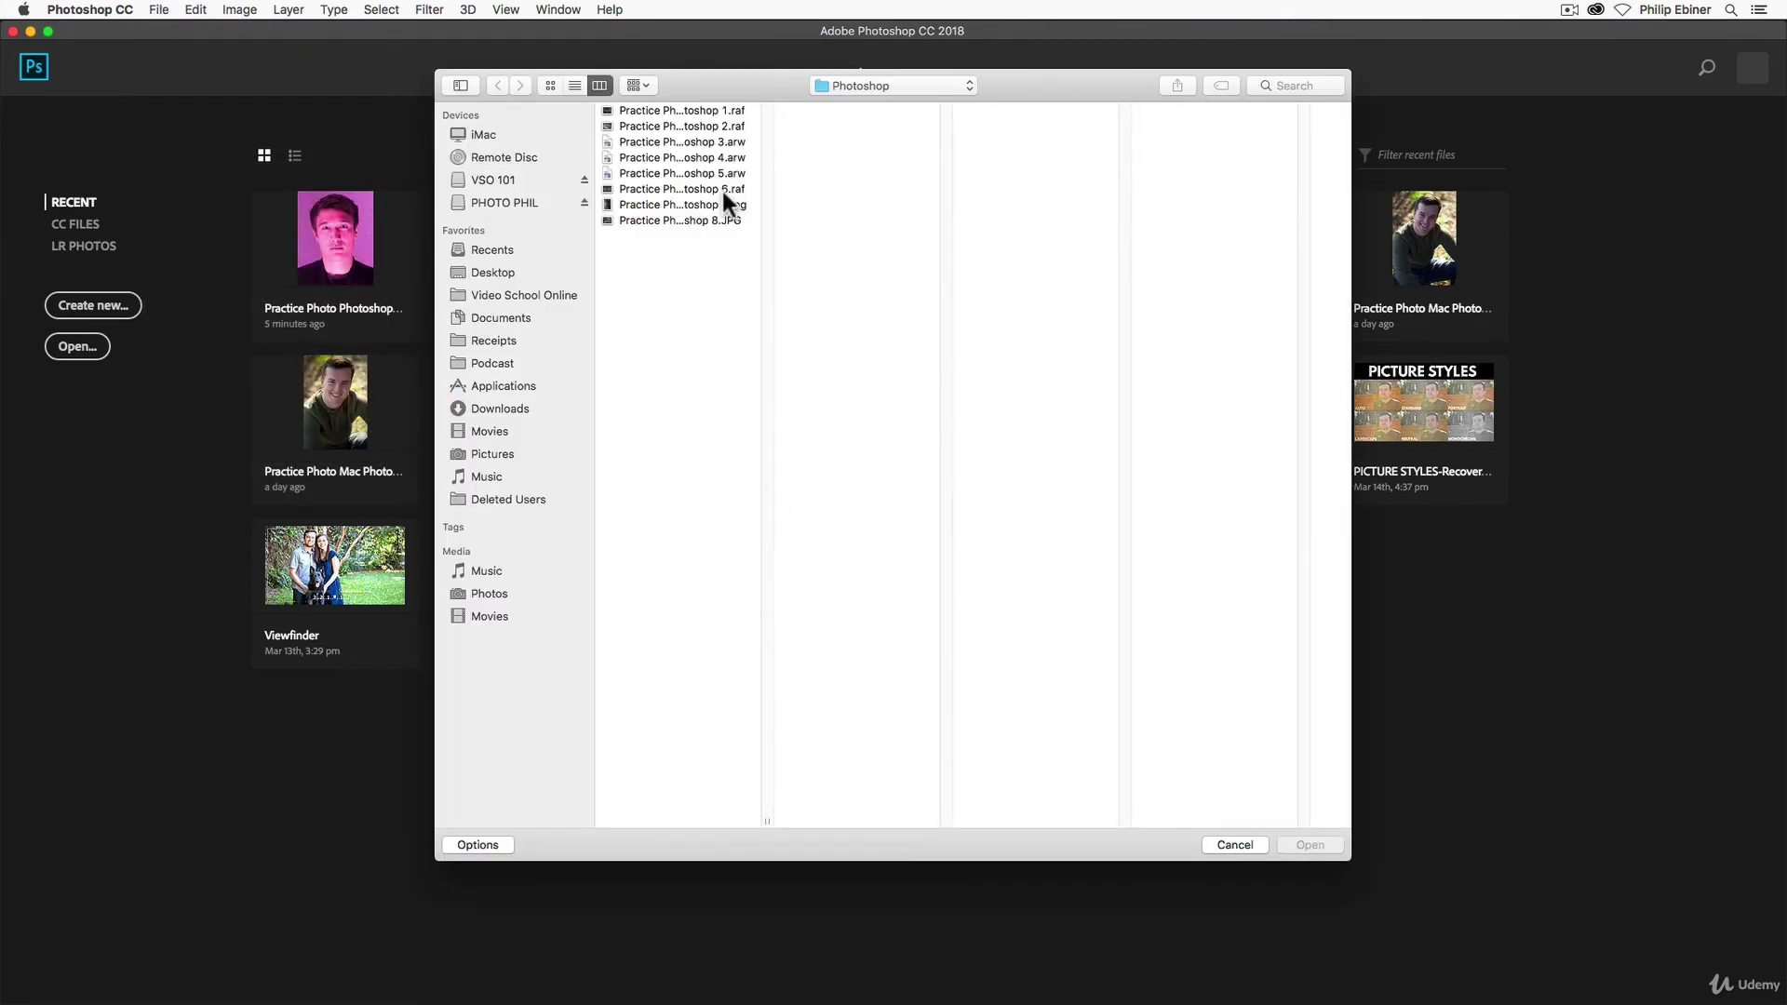
{"action": "left_click", "coordinate": [718, 202]}
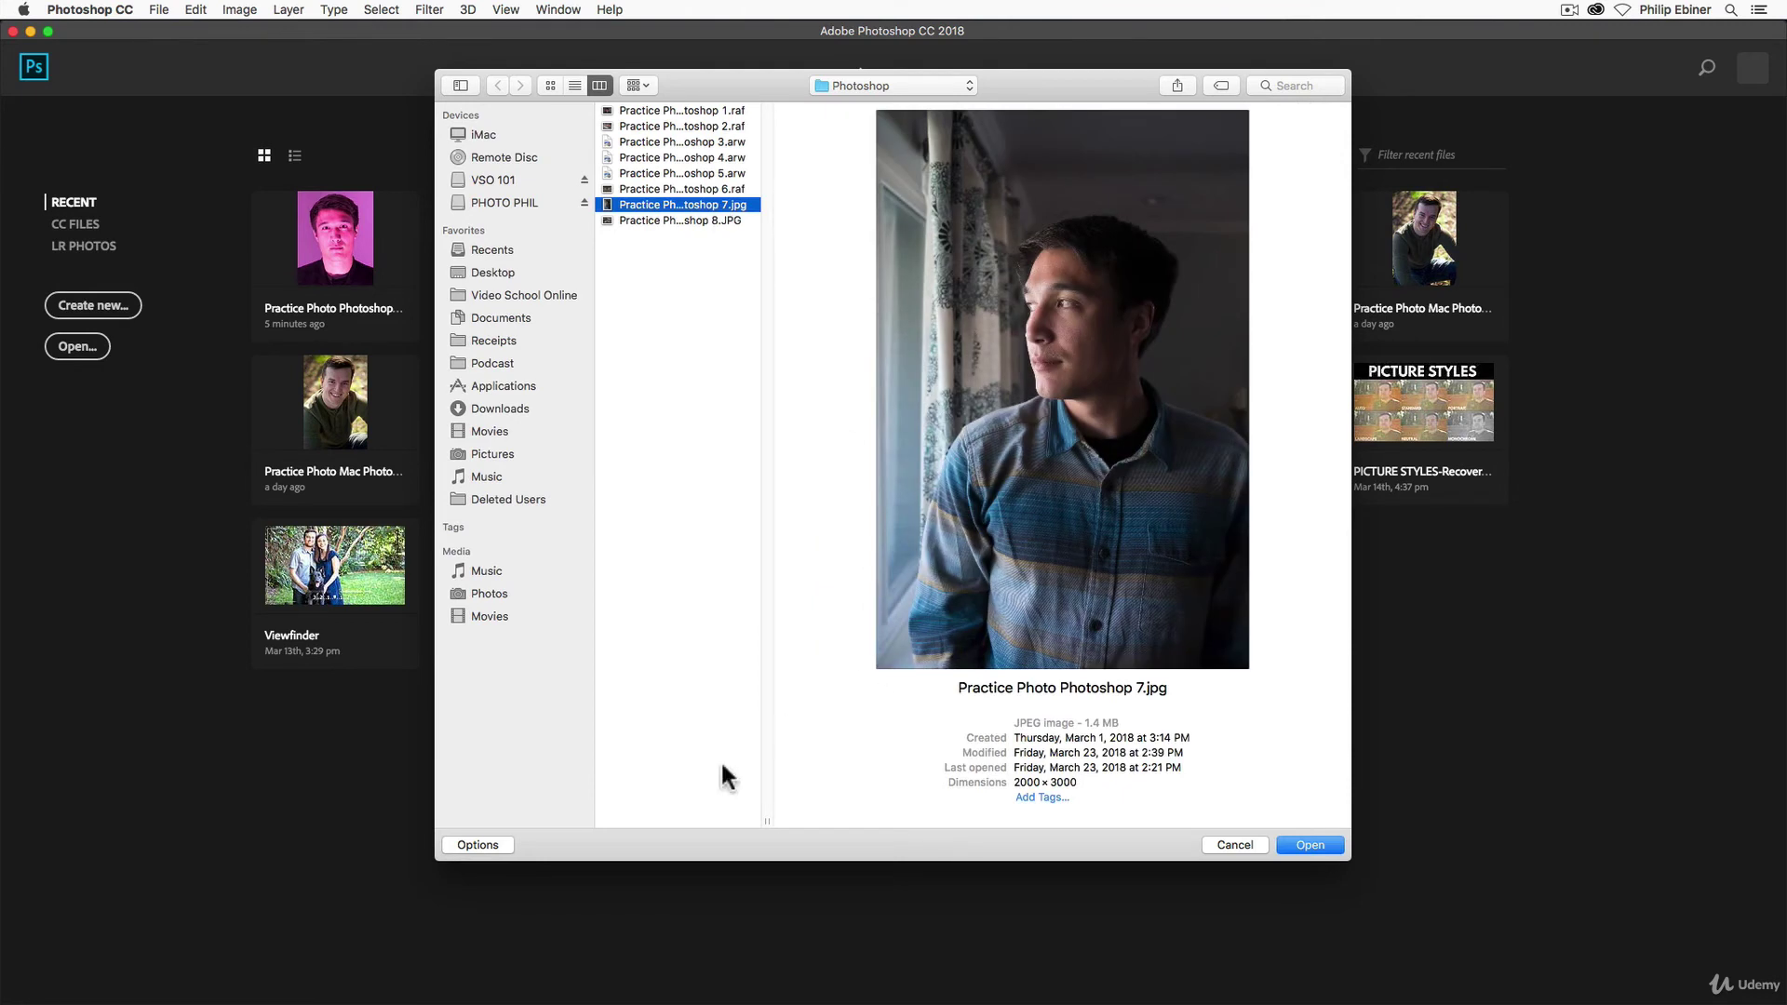
{"action": "left_click", "coordinate": [495, 842]}
{"action": "left_click", "coordinate": [891, 784]}
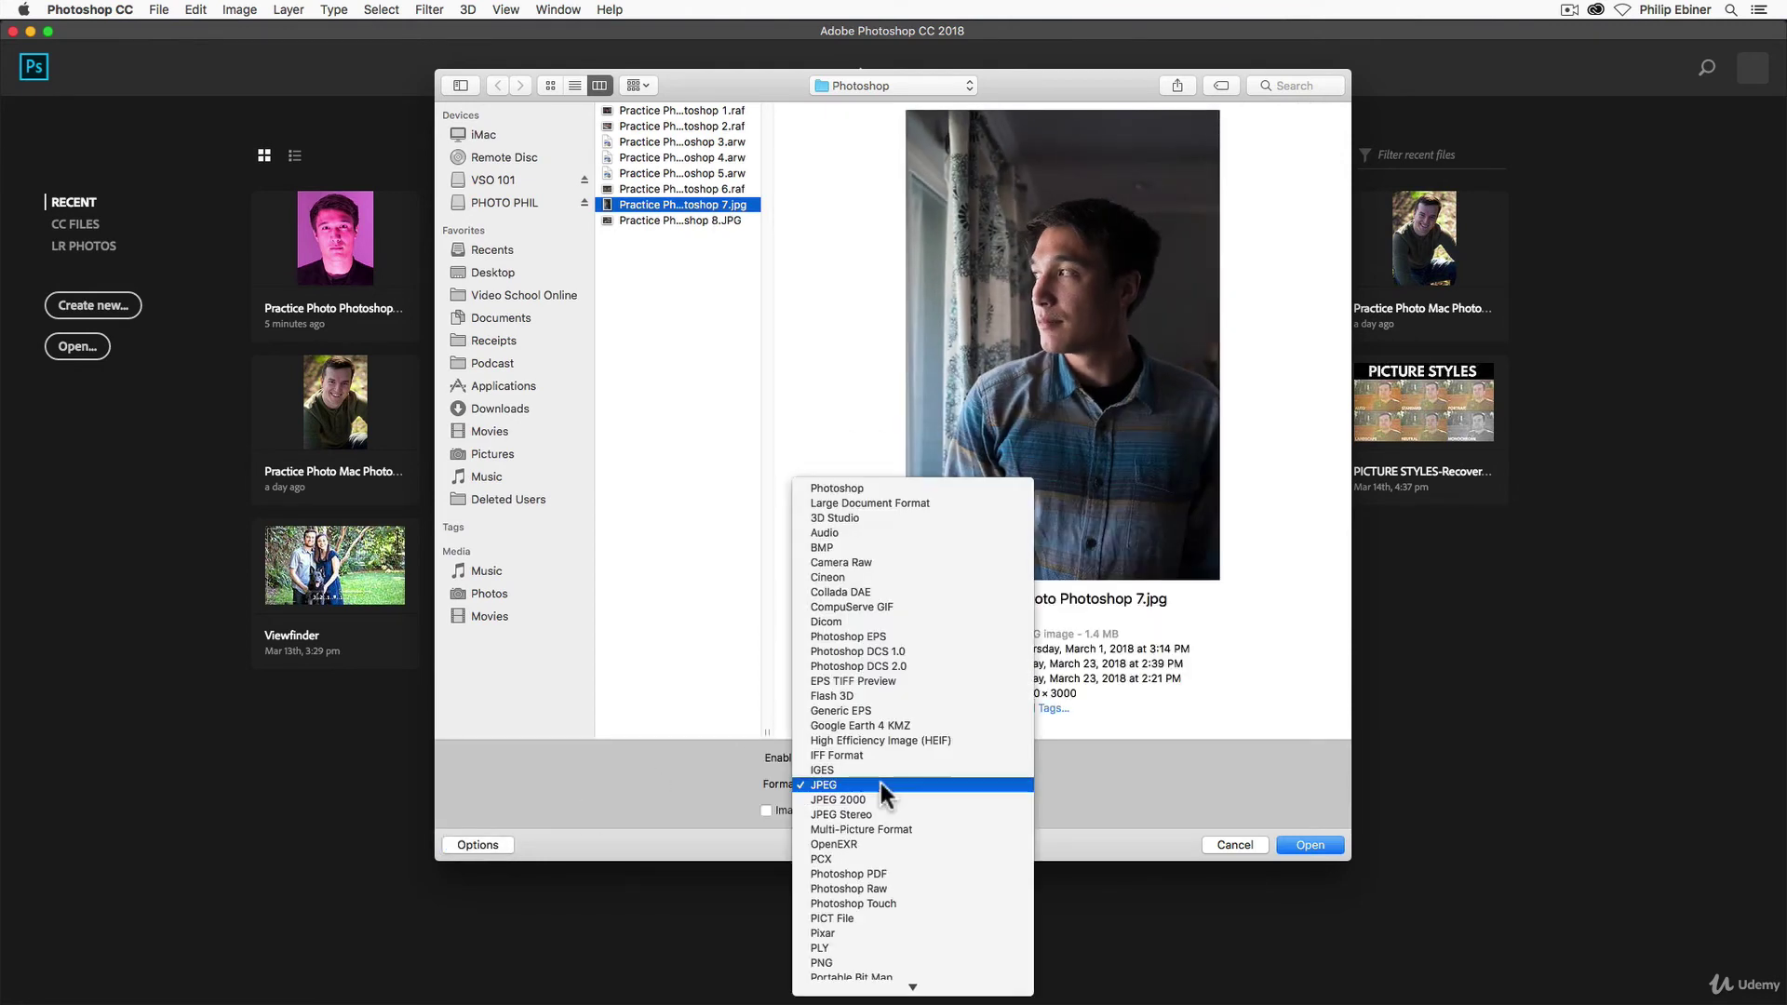
{"action": "left_click", "coordinate": [930, 561]}
{"action": "key", "text": "Return"}
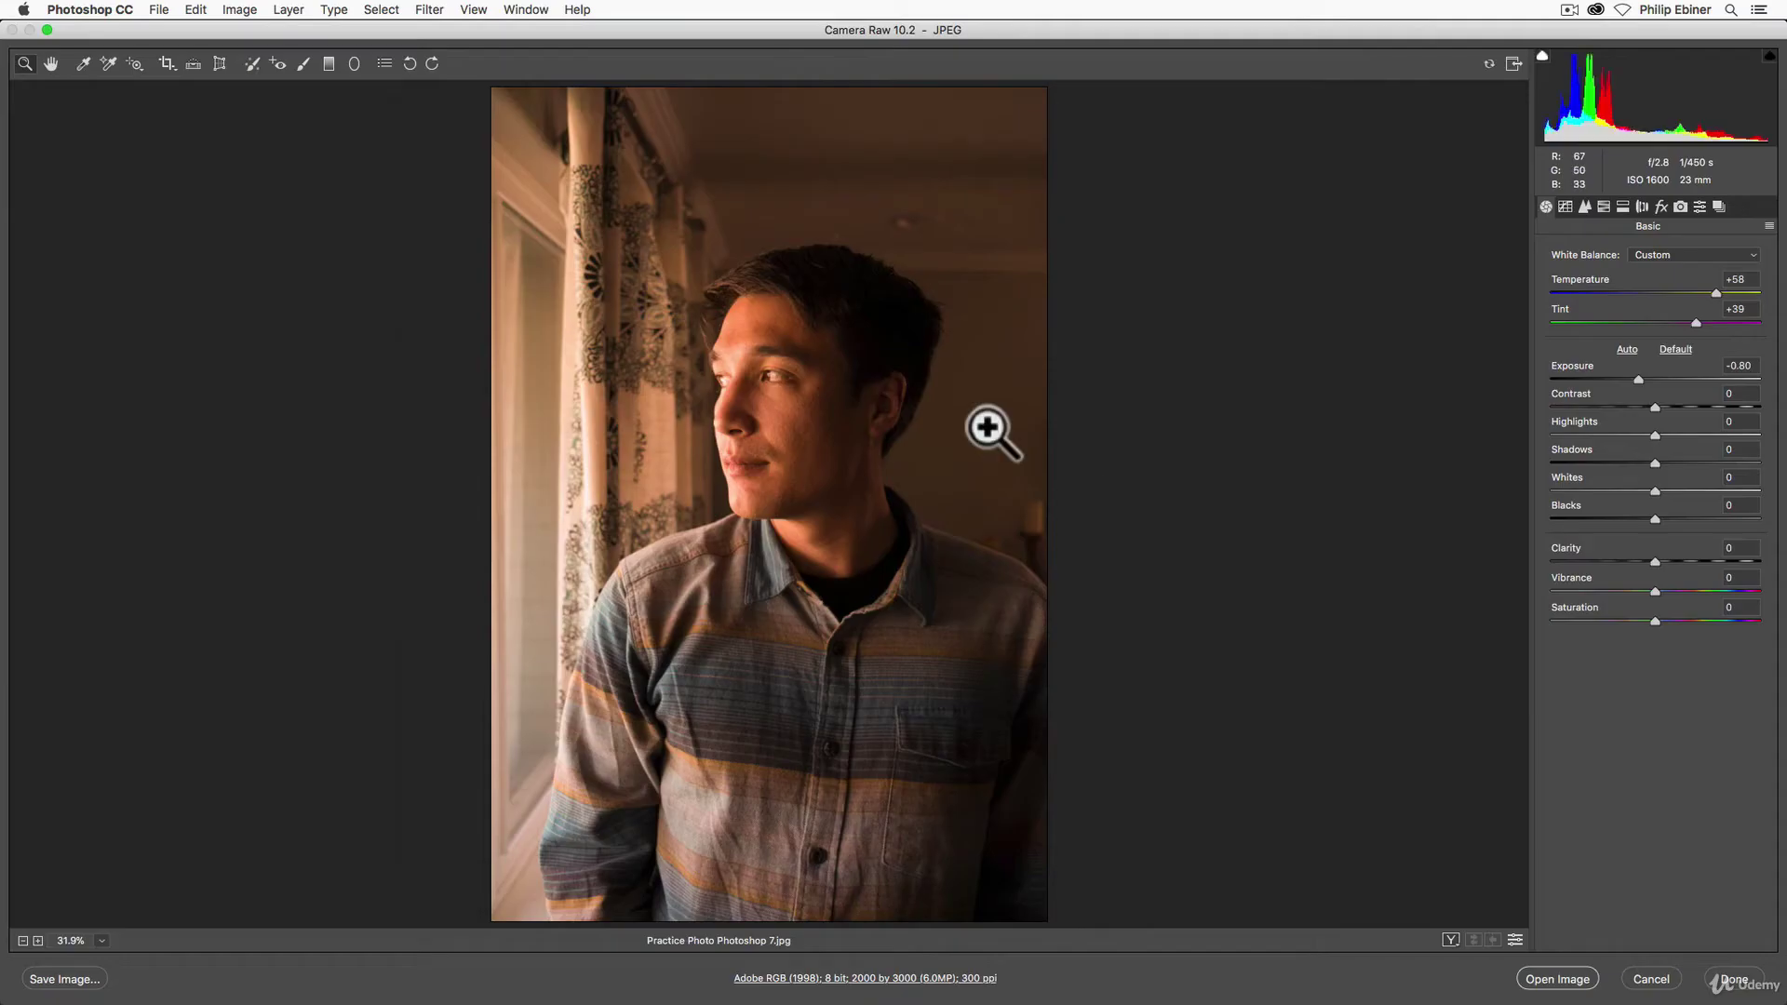
{"action": "left_click_drag", "start_coordinate": [1729, 284], "coordinate": [1692, 400]}
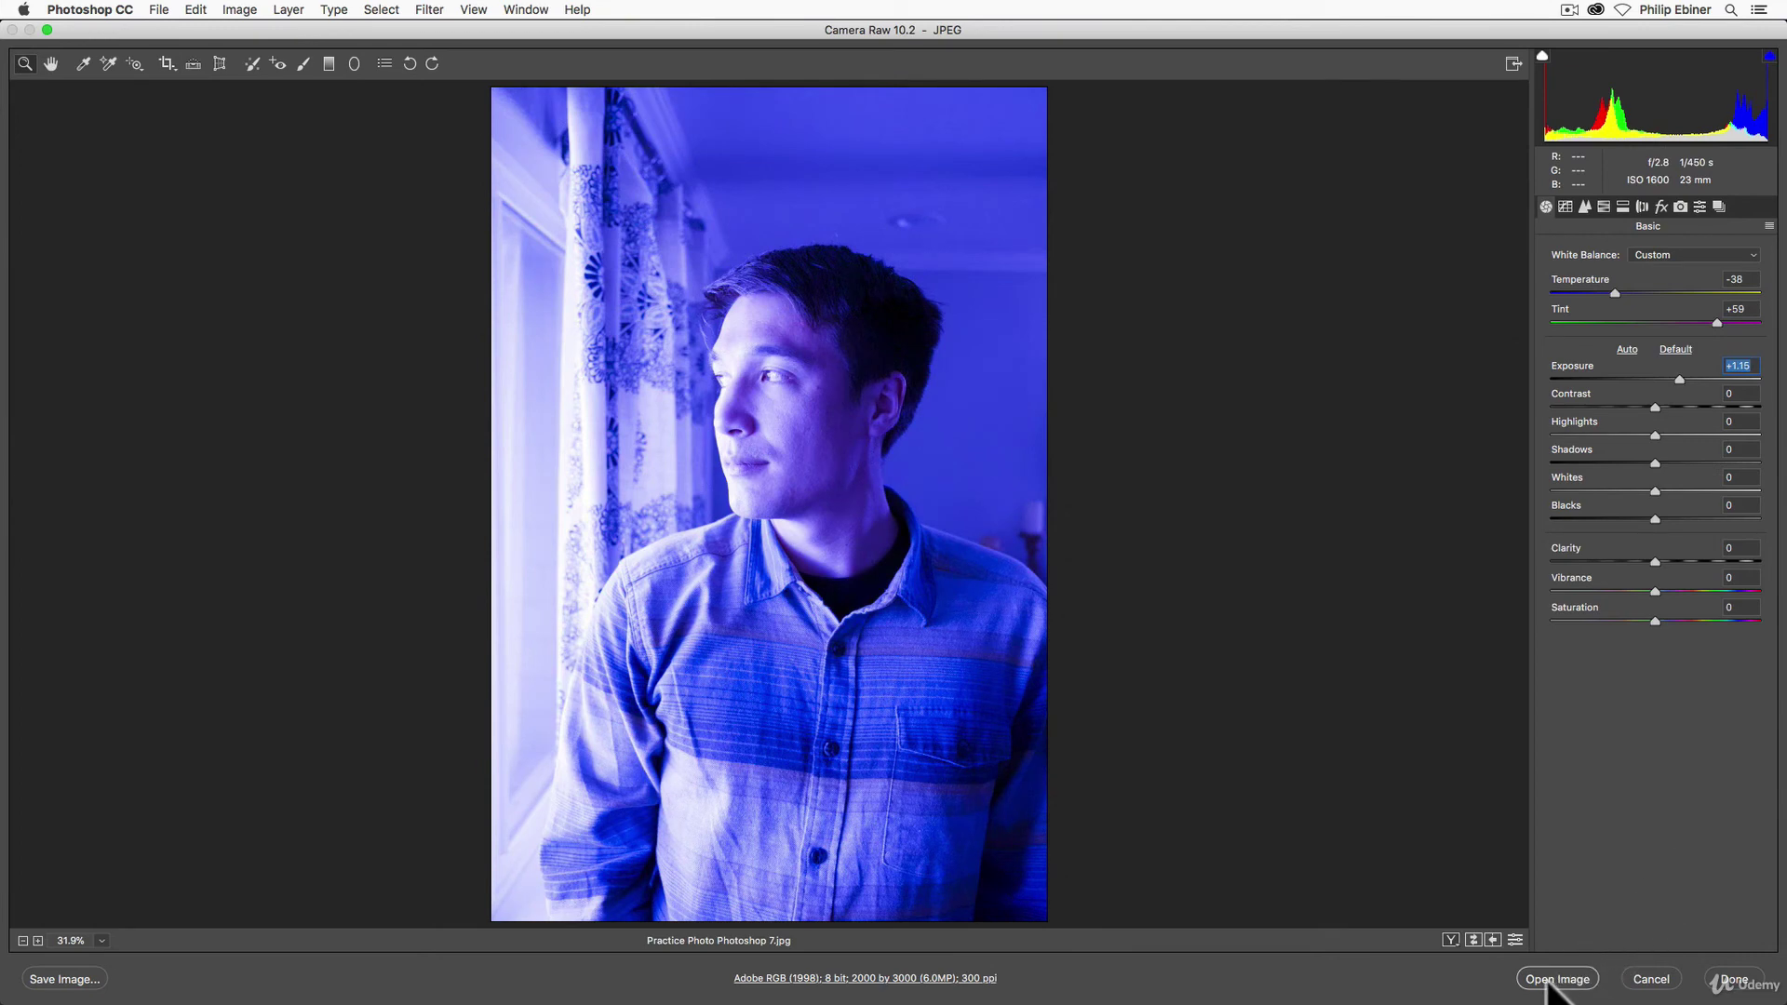
Open the blue photo as an embedded smart object, then reopen its Camera Raw settings and confirm
{"action": "key", "text": "shift"}
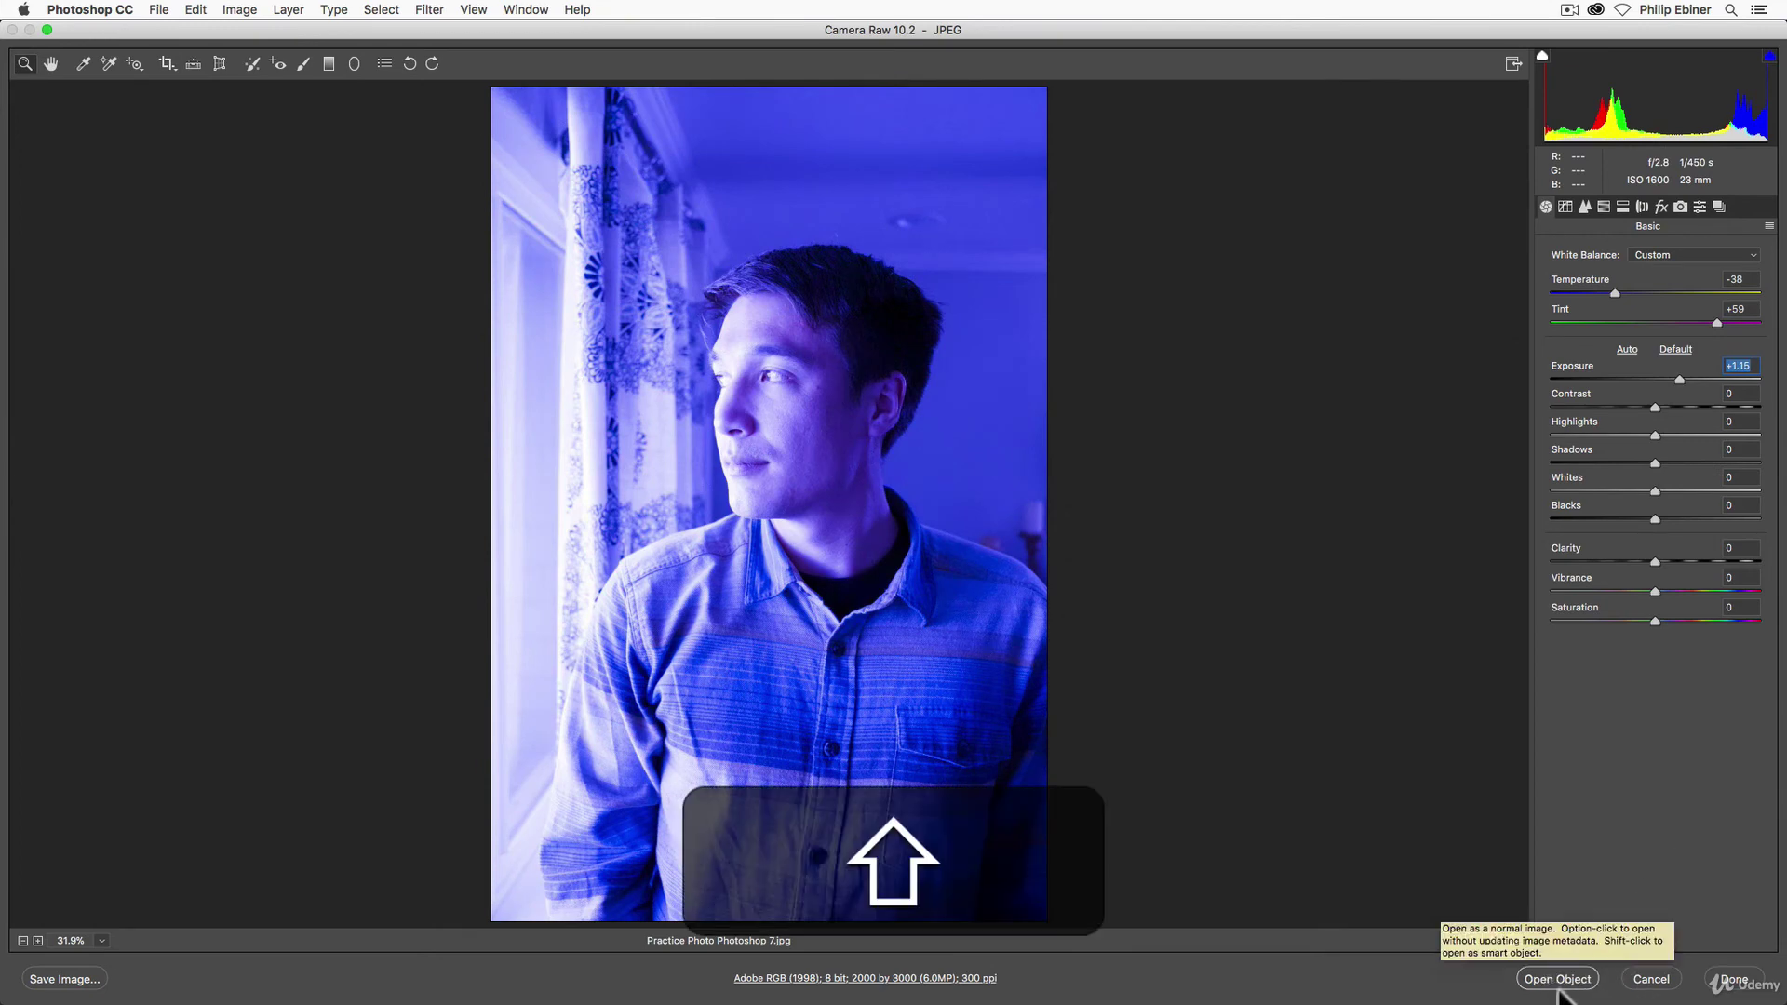
{"action": "left_click", "coordinate": [1557, 979], "text": "shift"}
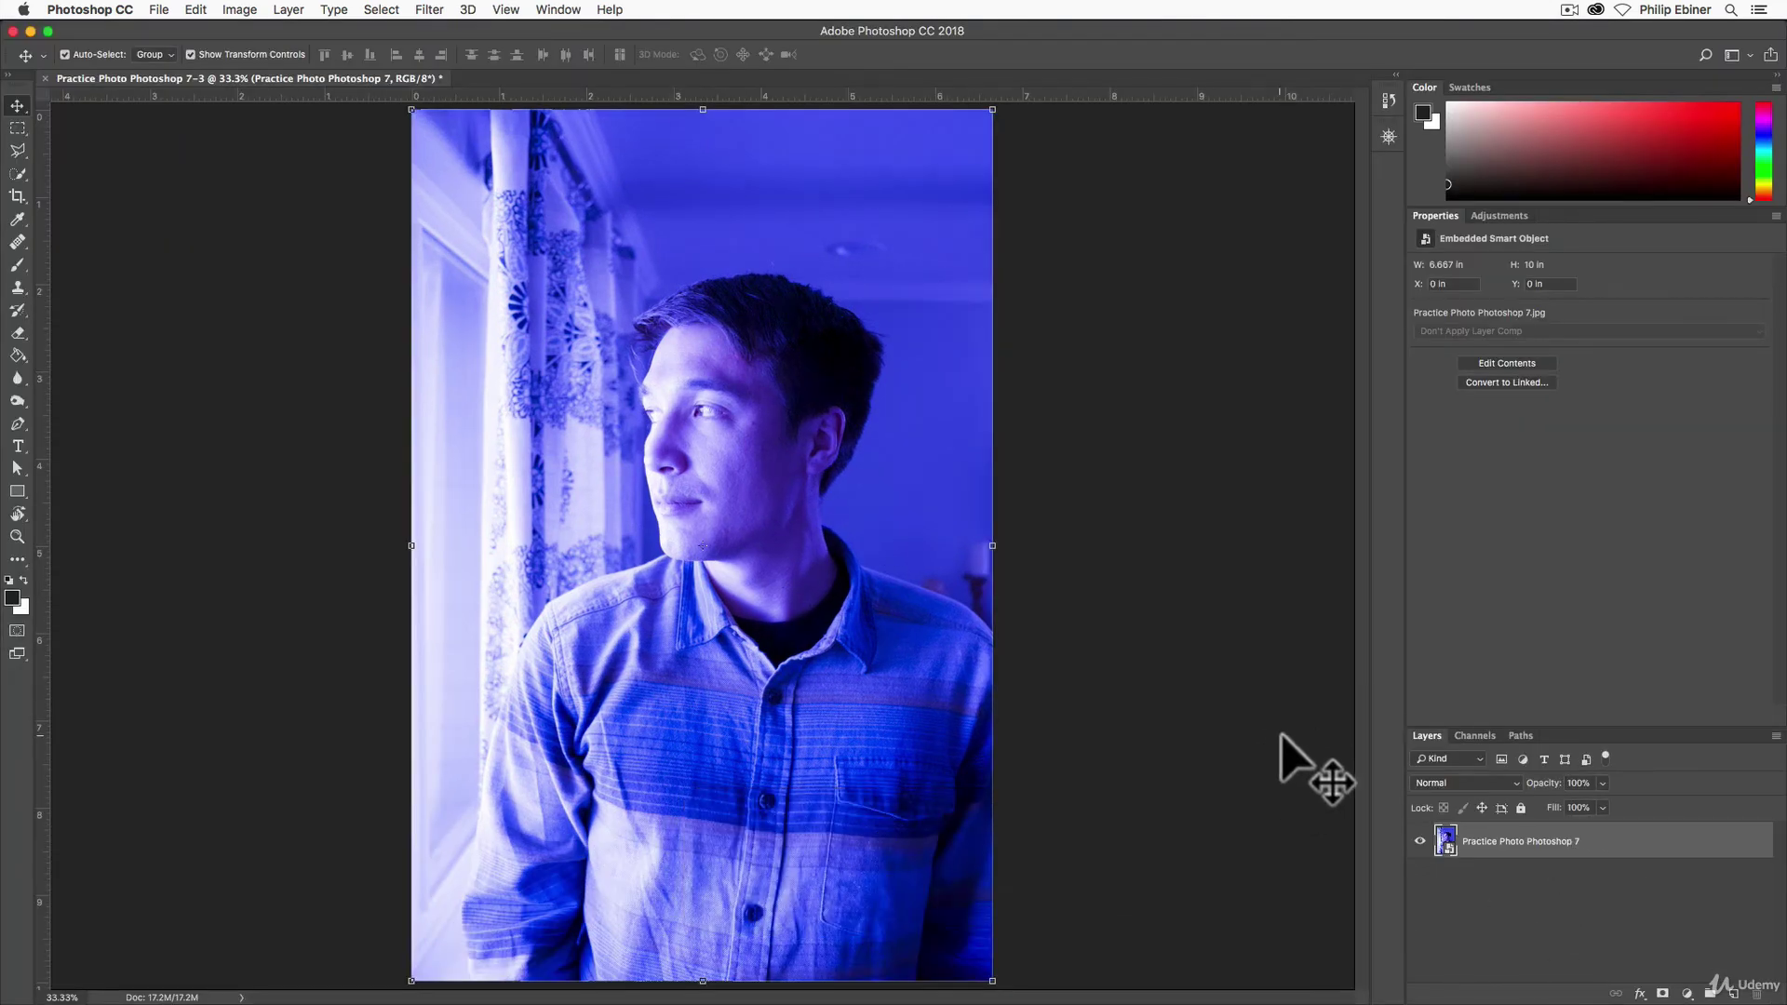
{"action": "double_click", "coordinate": [1447, 842]}
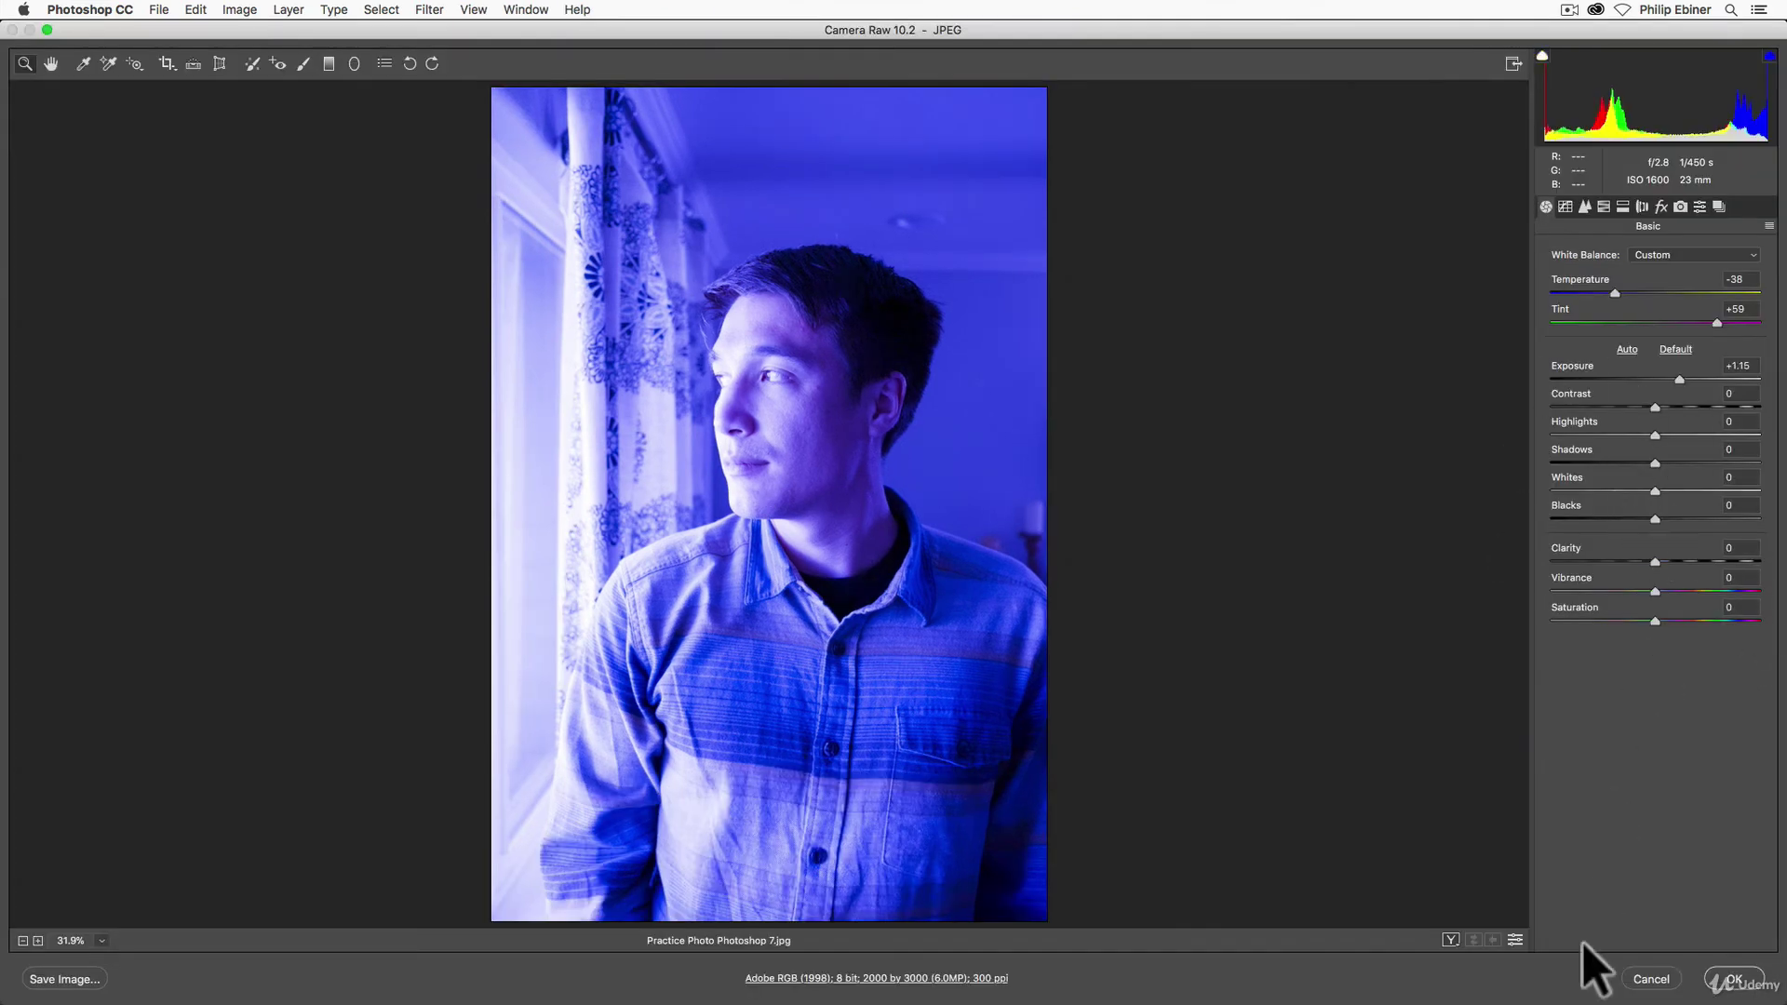
{"action": "left_click", "coordinate": [1733, 979]}
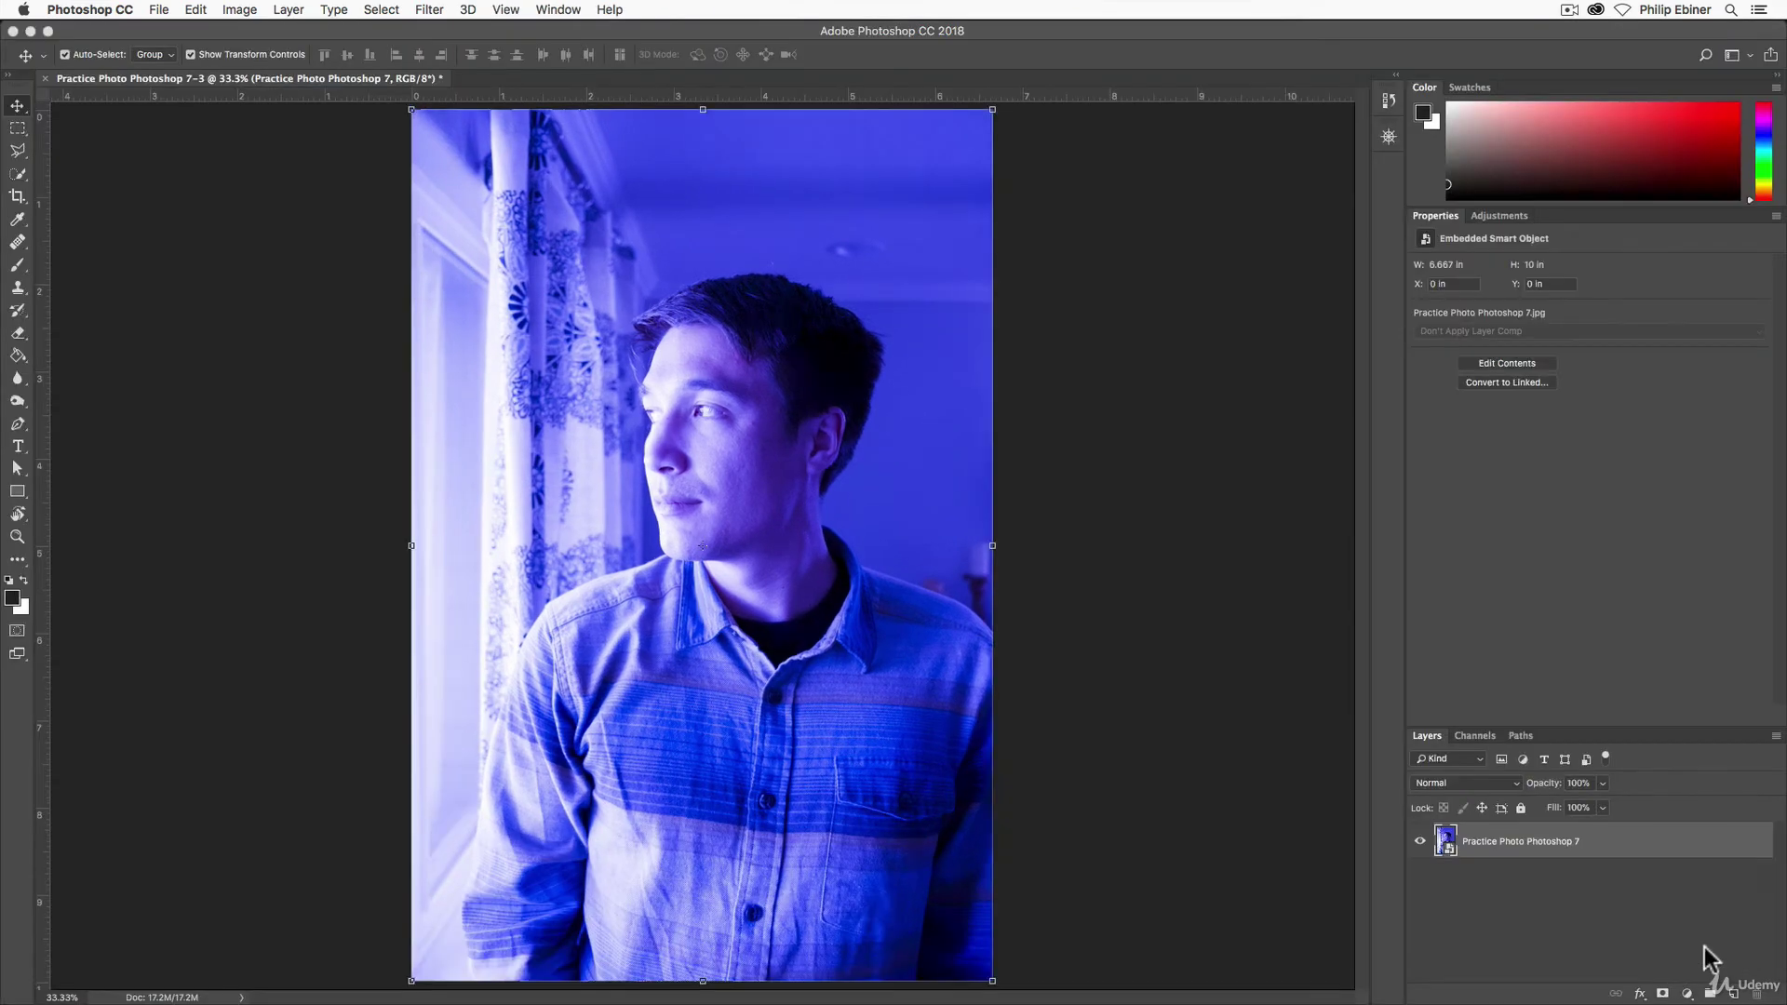
{"action": "key", "text": "super+Tab"}
Open the river-rocks photo Practice Photo Photoshop 8.JPG from Finder in Photoshop
{"action": "left_click", "coordinate": [842, 484]}
{"action": "left_click", "coordinate": [1279, 119]}
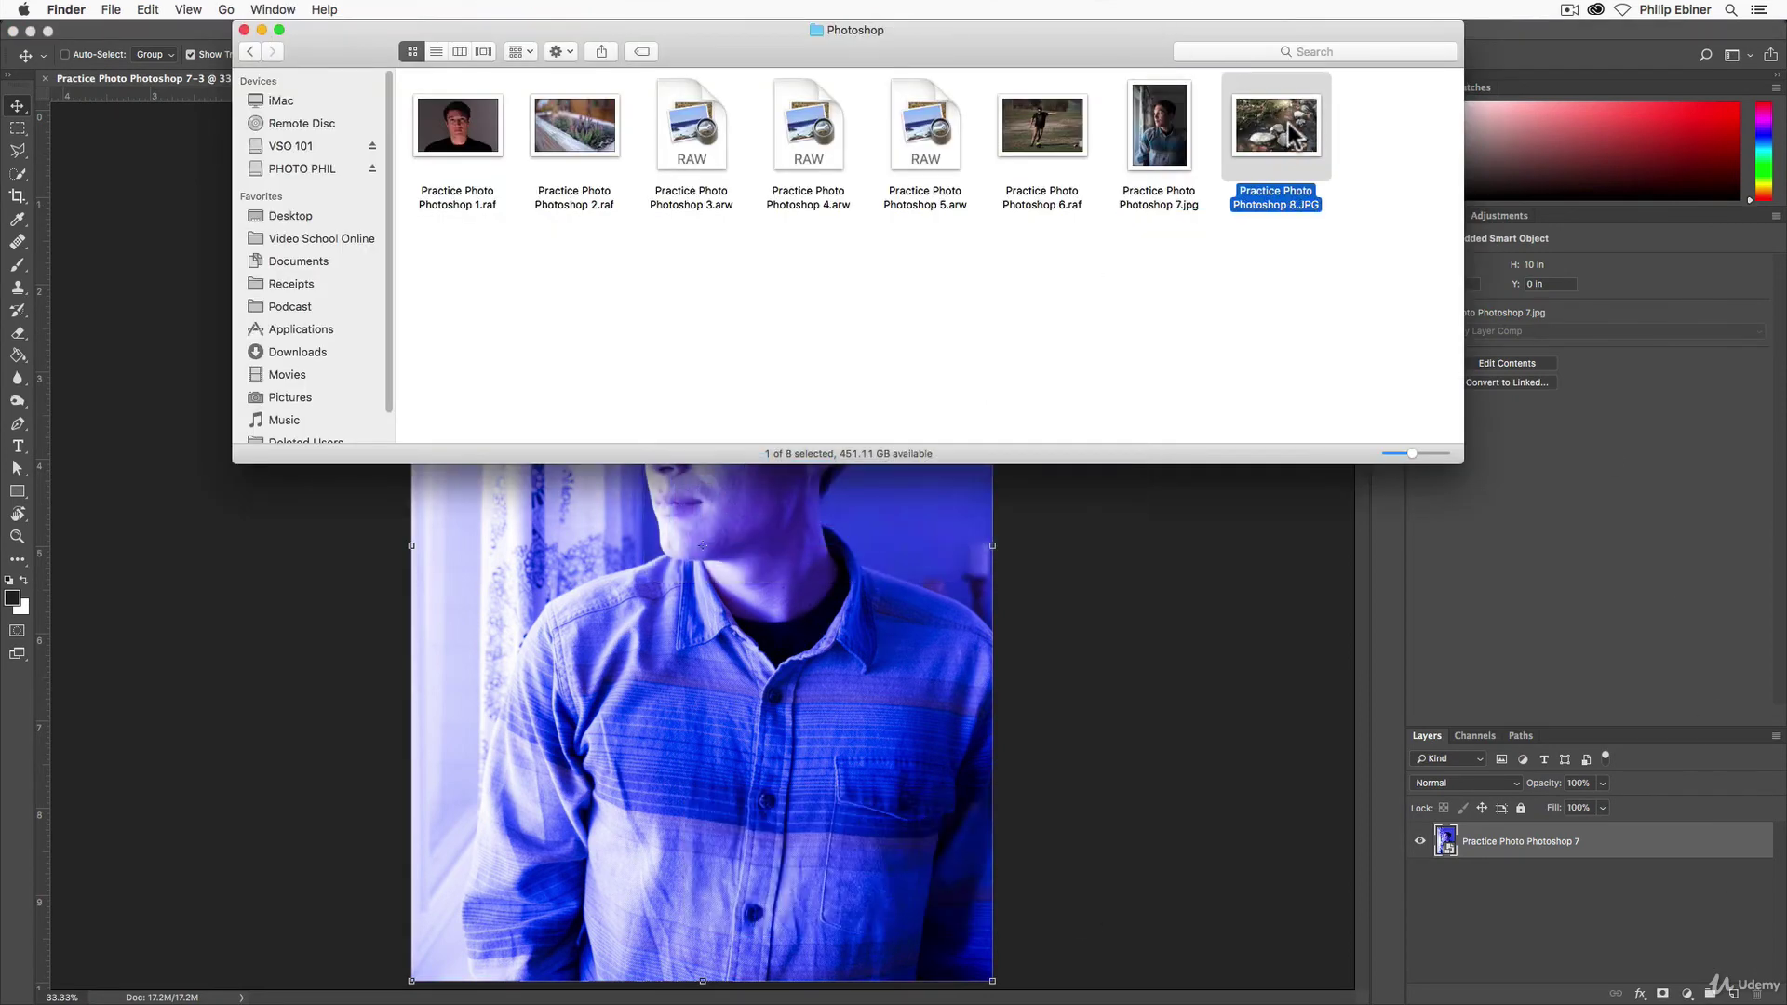
{"action": "right_click", "coordinate": [1287, 121]}
{"action": "mouse_move", "coordinate": [1382, 148]}
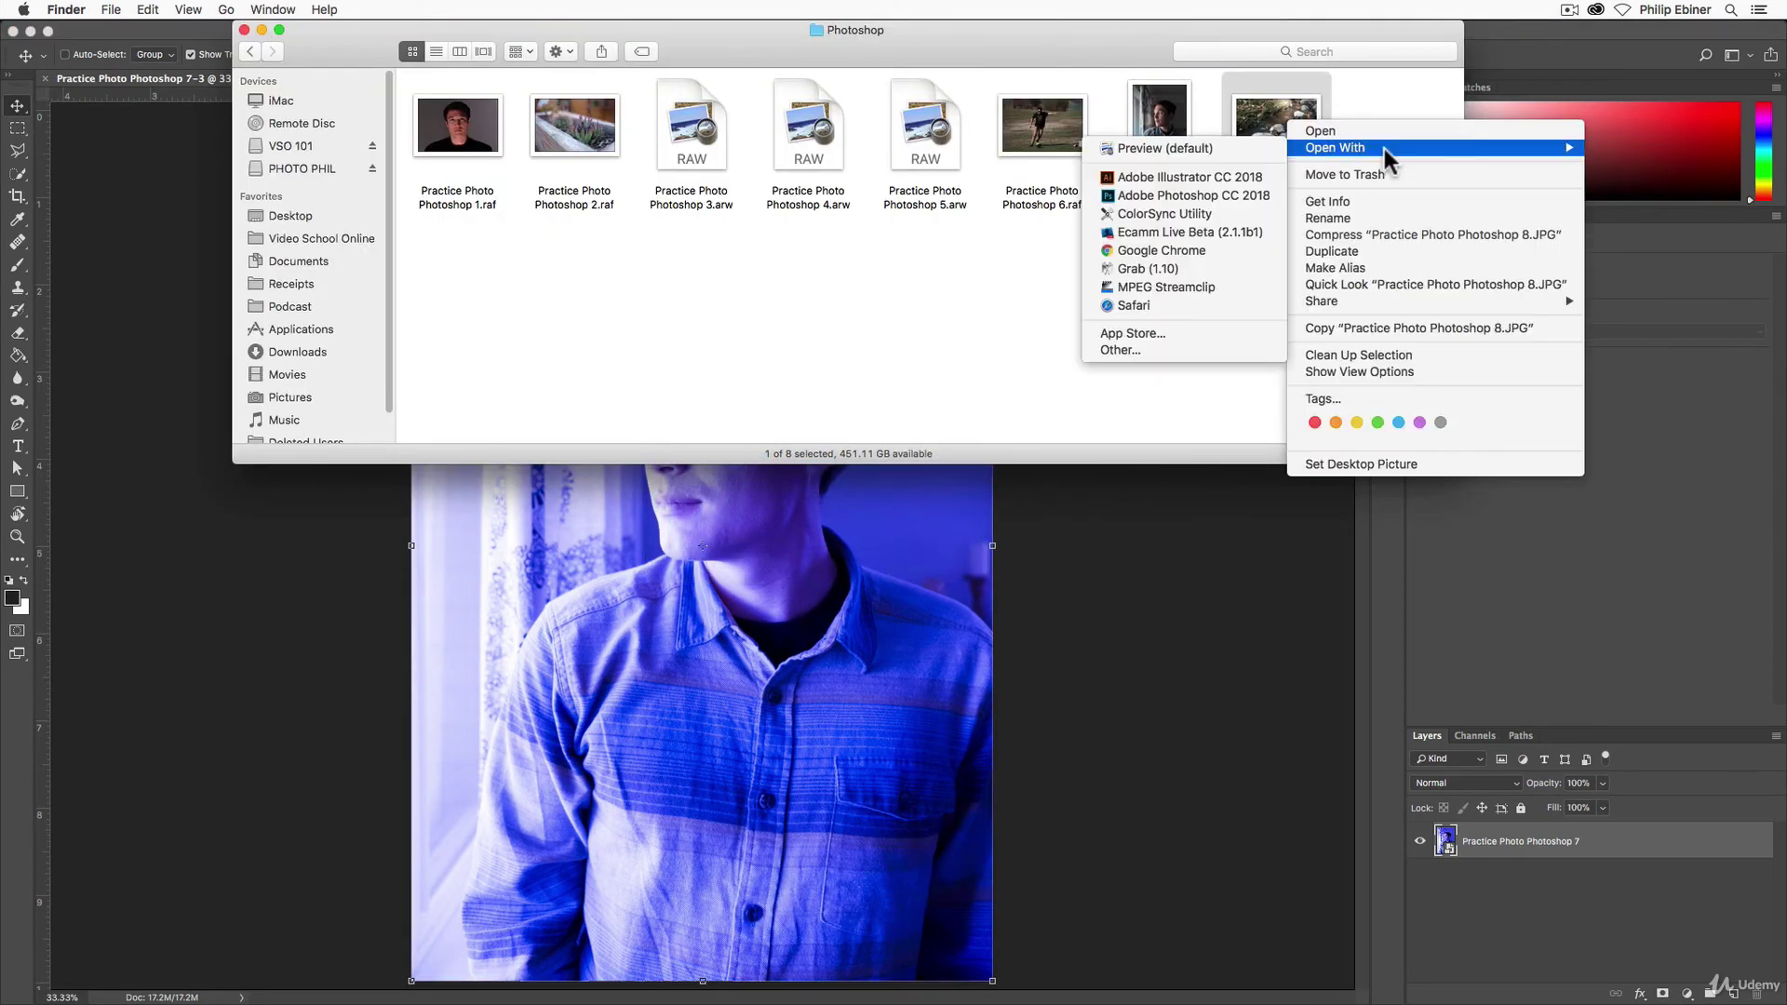
{"action": "left_click", "coordinate": [1213, 194]}
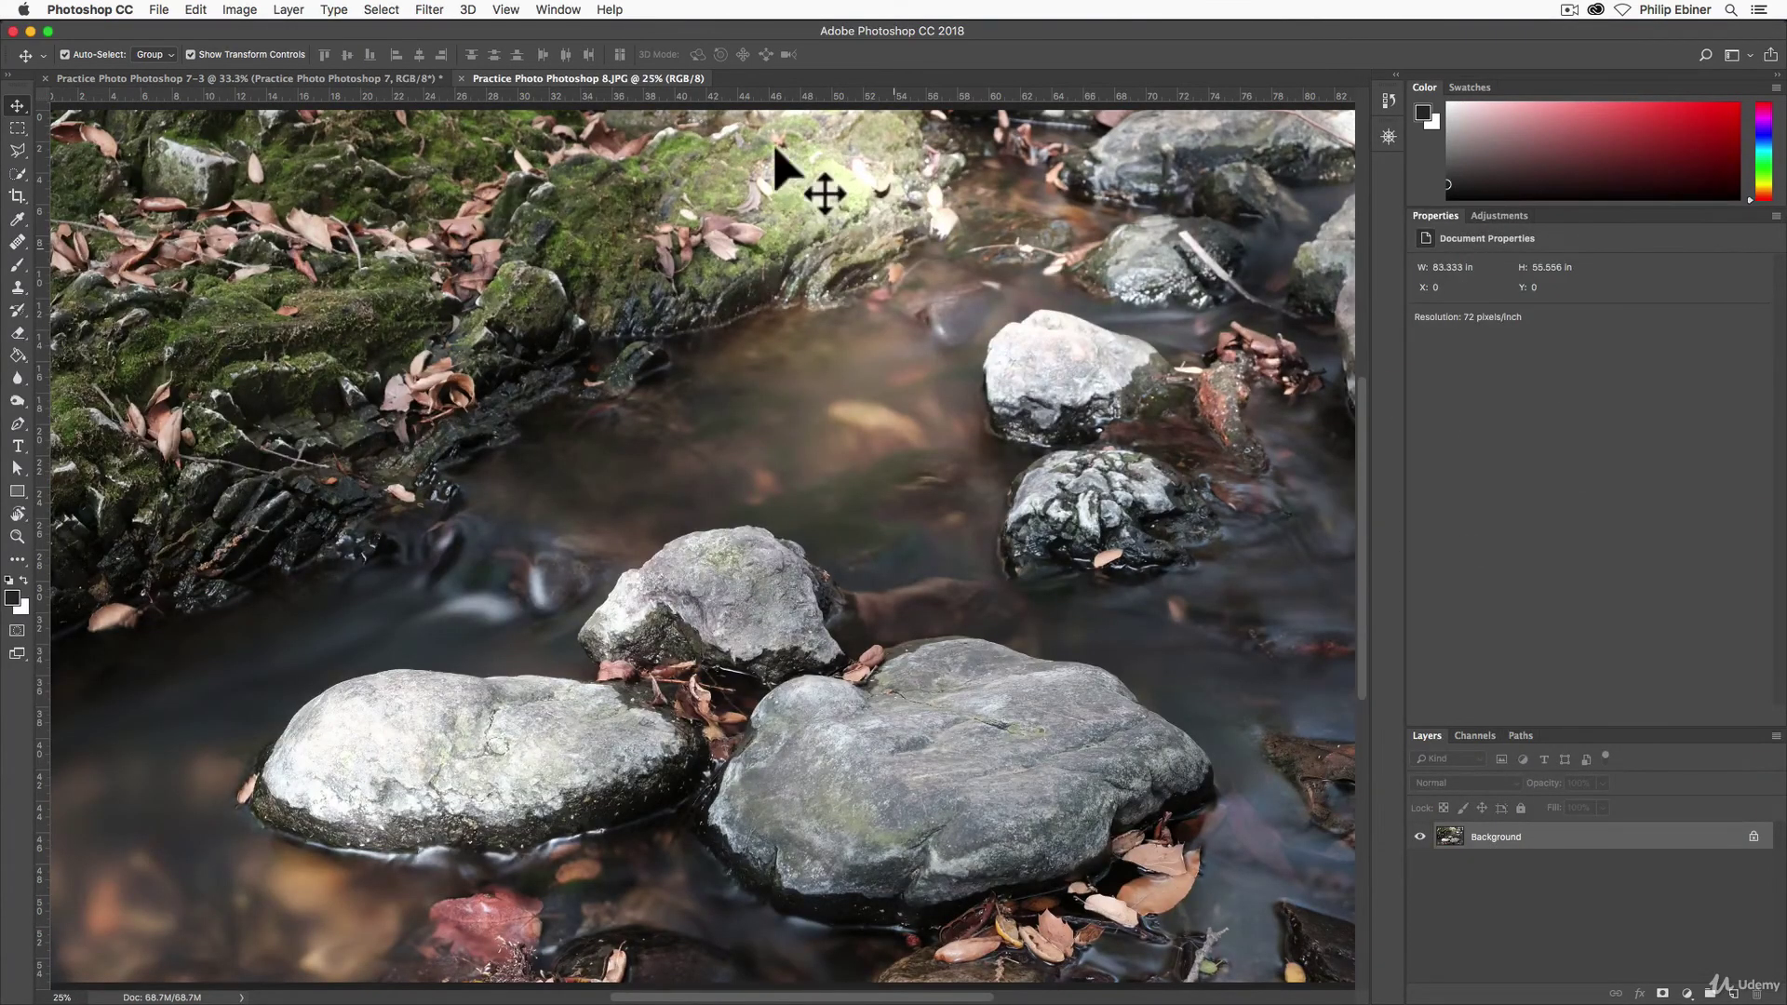
Apply a Camera Raw Filter with Exposure +1.70 and Highlights -43
{"action": "left_click", "coordinate": [429, 11]}
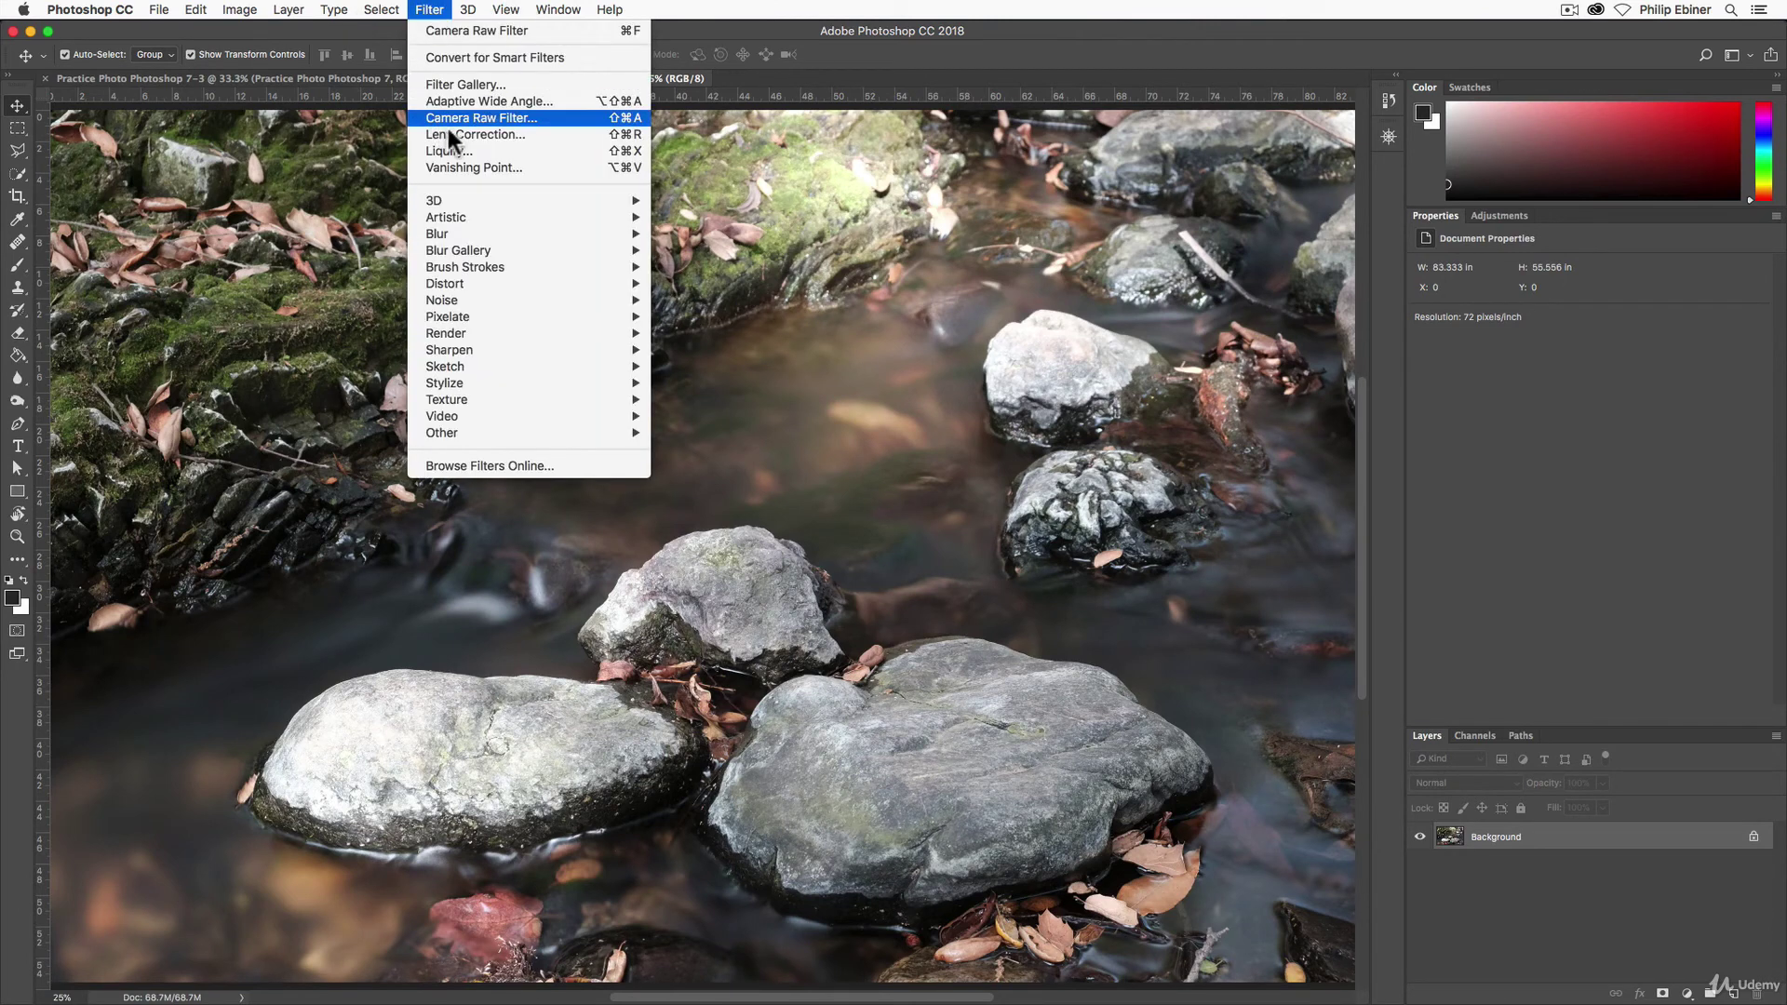
{"action": "left_click", "coordinate": [518, 118]}
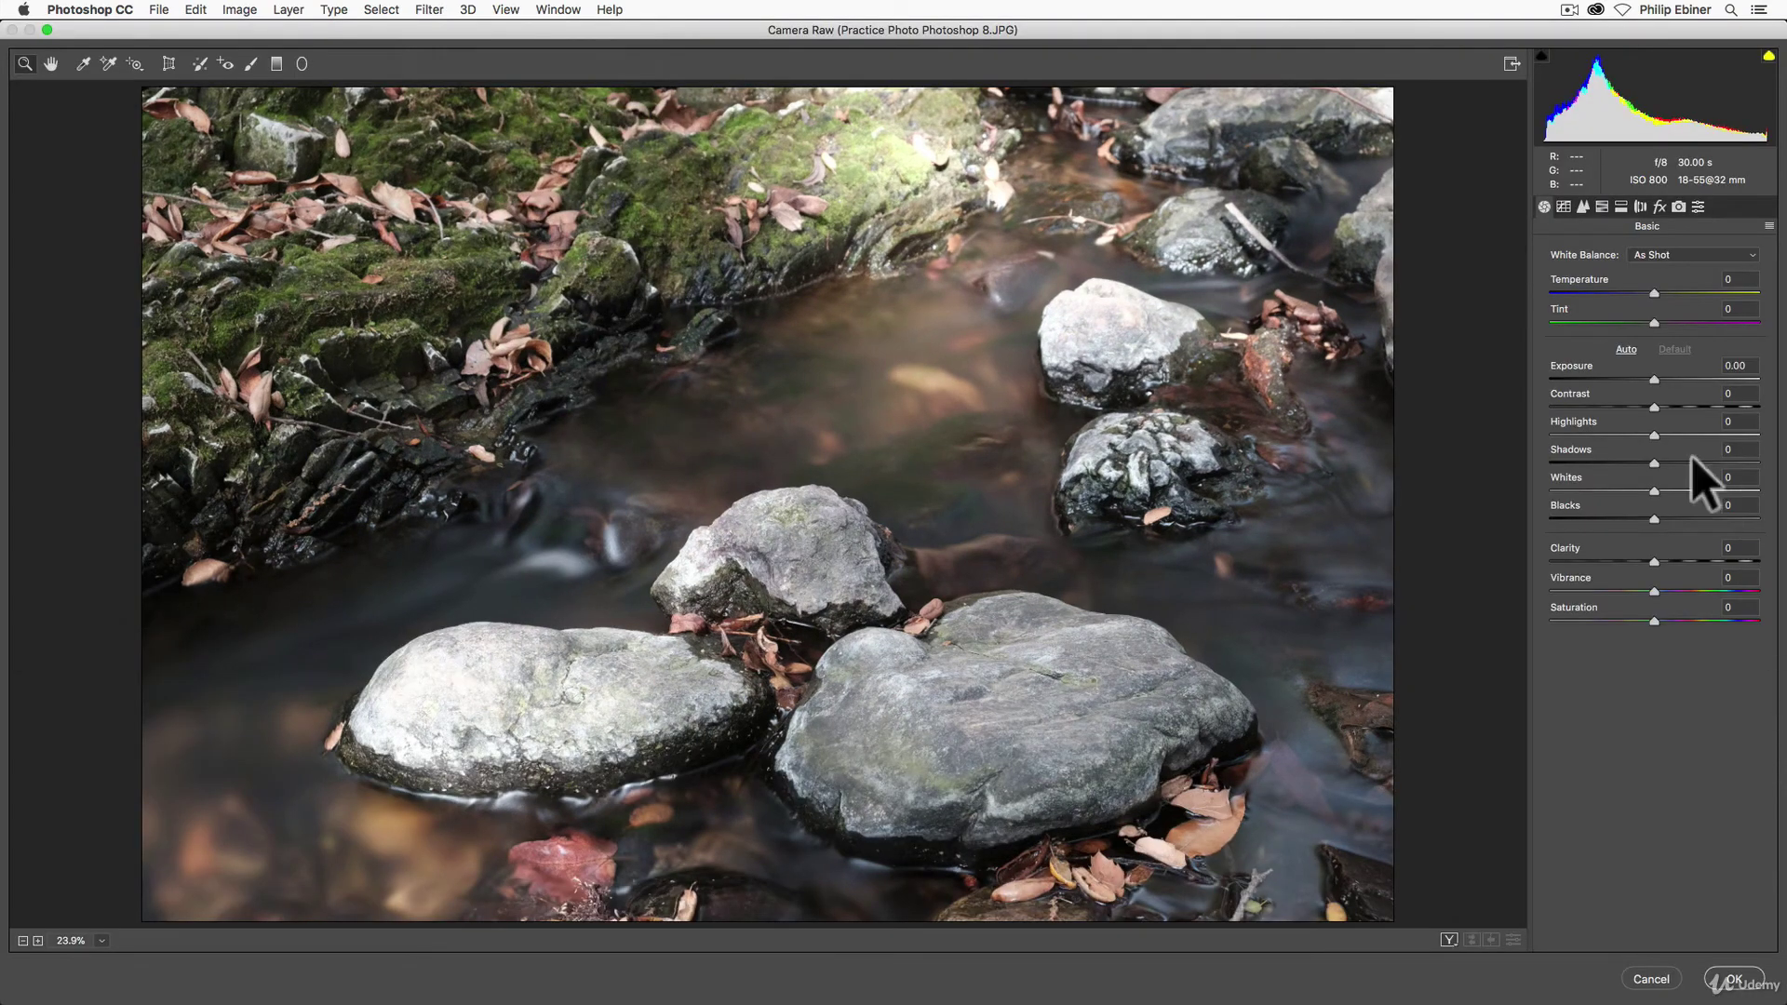
{"action": "left_click_drag", "start_coordinate": [1655, 378], "coordinate": [1701, 379]}
{"action": "left_click_drag", "start_coordinate": [1654, 434], "coordinate": [1691, 463]}
{"action": "left_click", "coordinate": [1736, 981]}
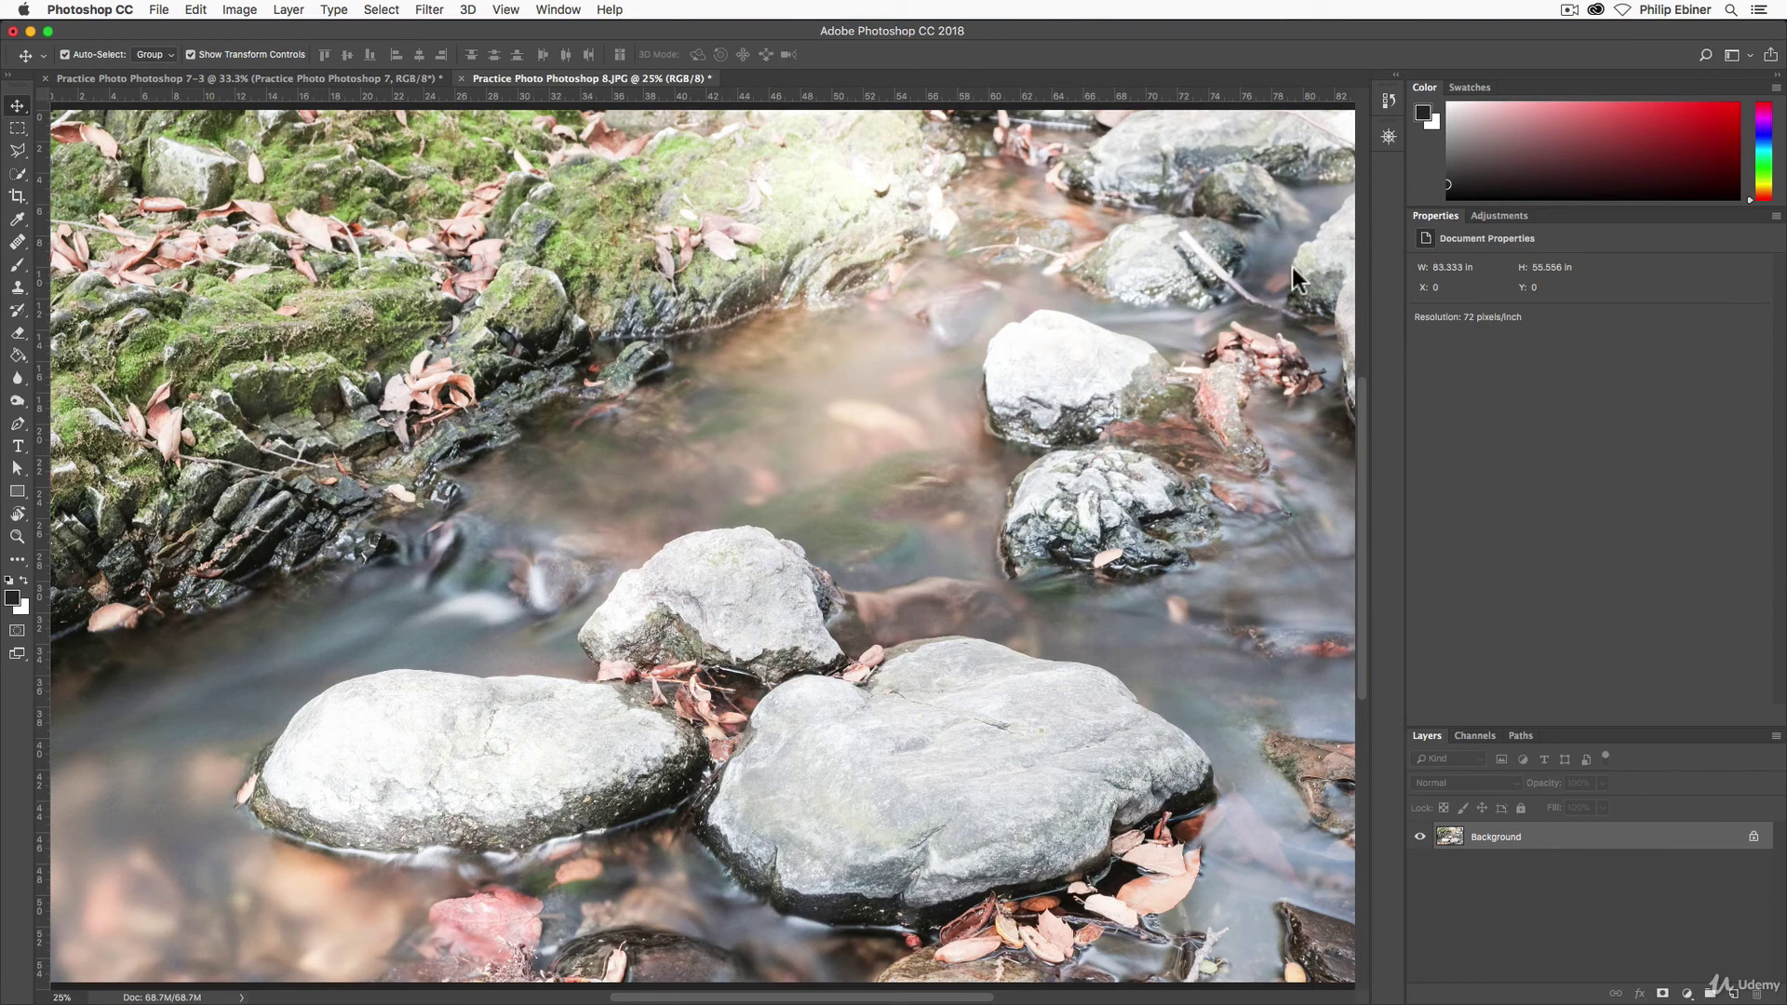
Close 8.JPG without saving and reopen the unedited file in Photoshop from Finder
{"action": "left_click", "coordinate": [459, 78]}
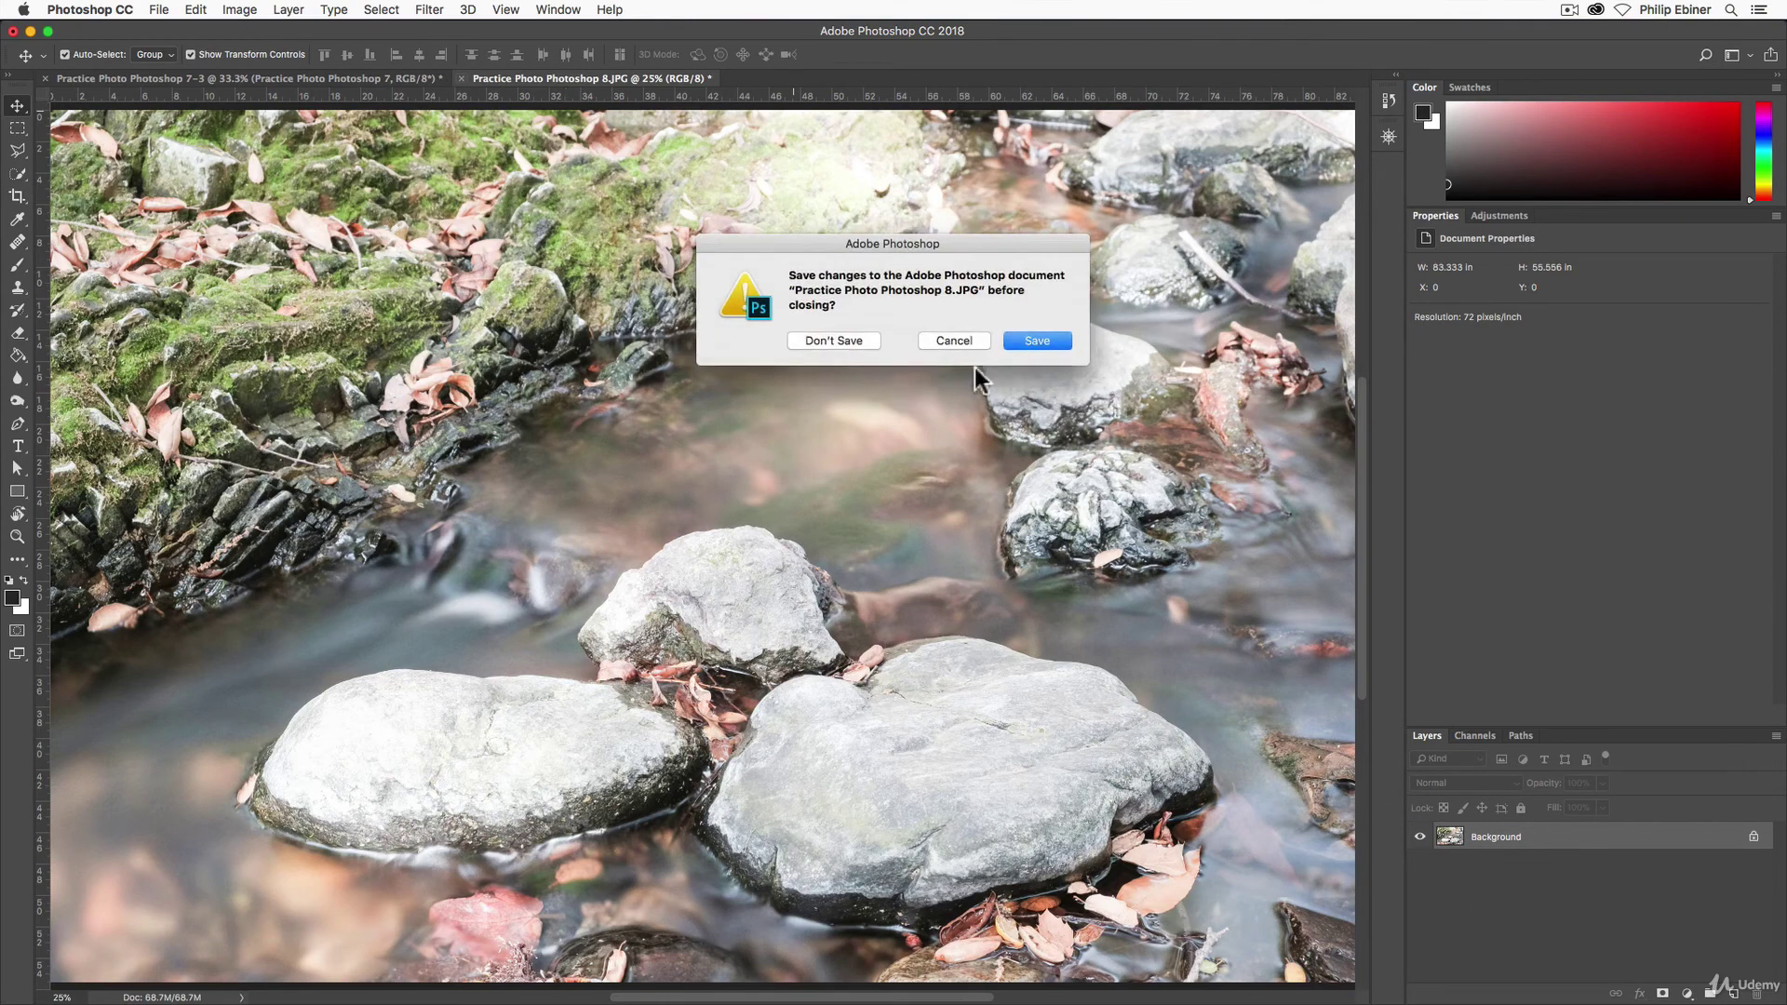
{"action": "left_click", "coordinate": [828, 341]}
{"action": "key", "text": "super+Tab"}
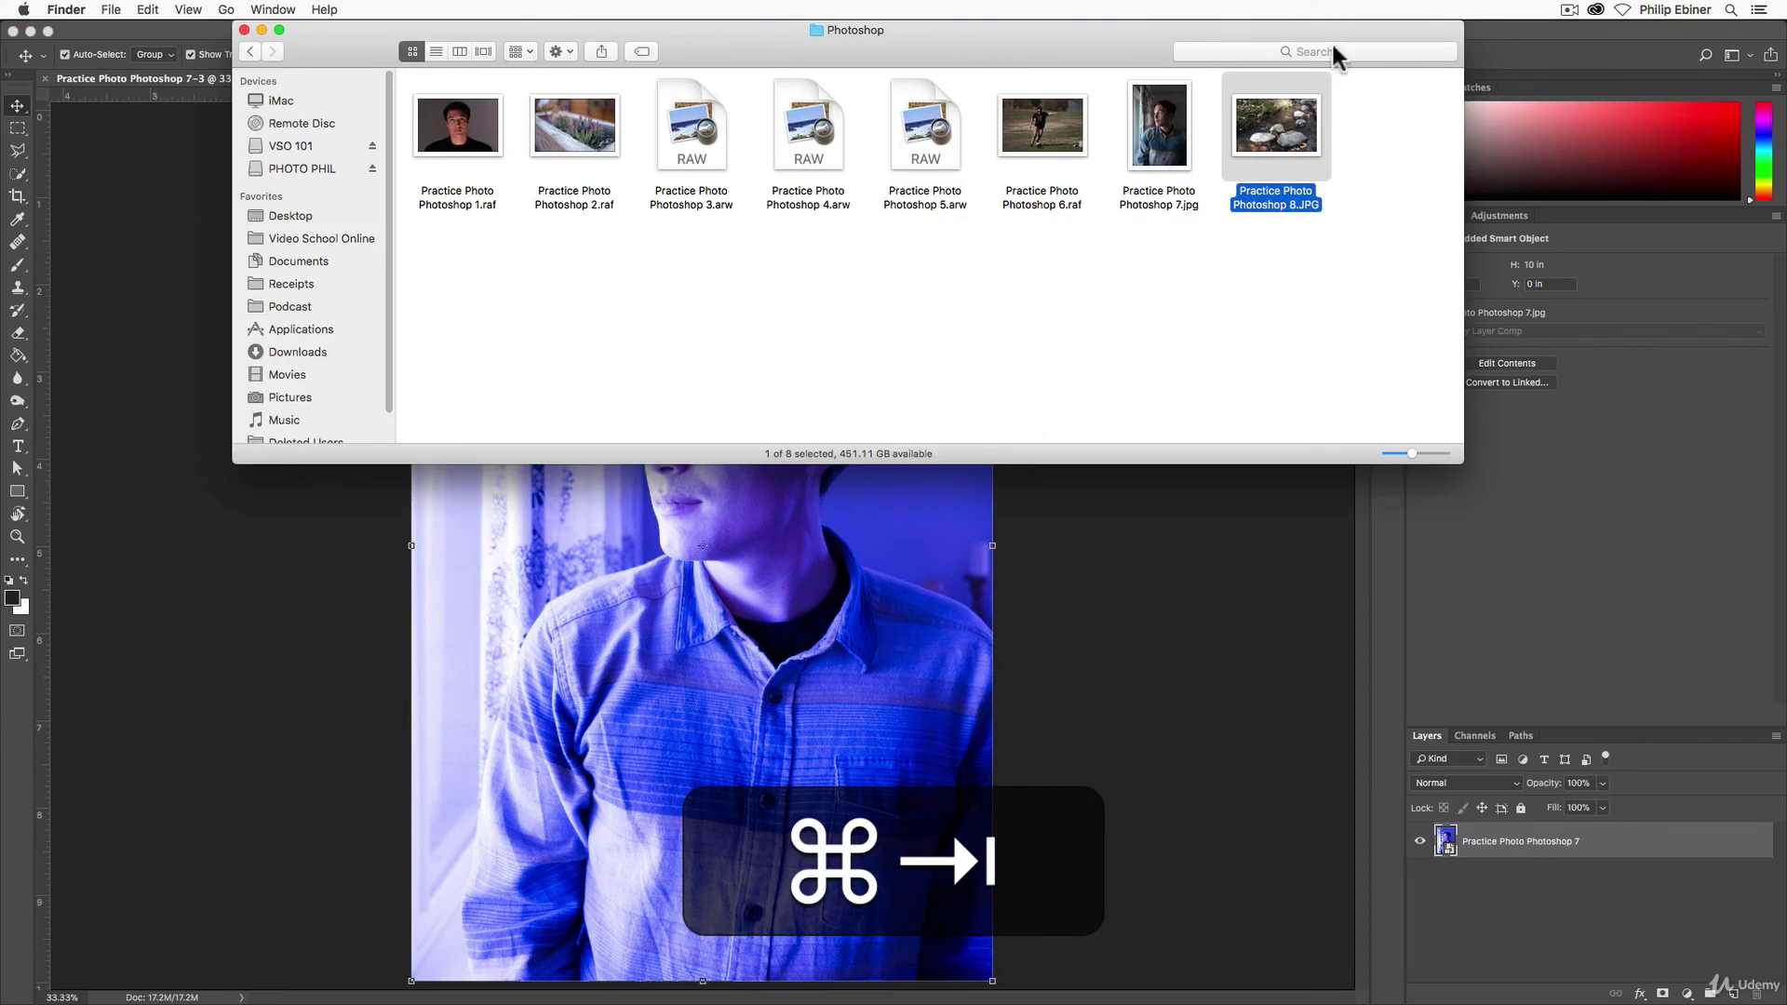
{"action": "right_click", "coordinate": [1277, 114]}
{"action": "mouse_move", "coordinate": [1315, 137]}
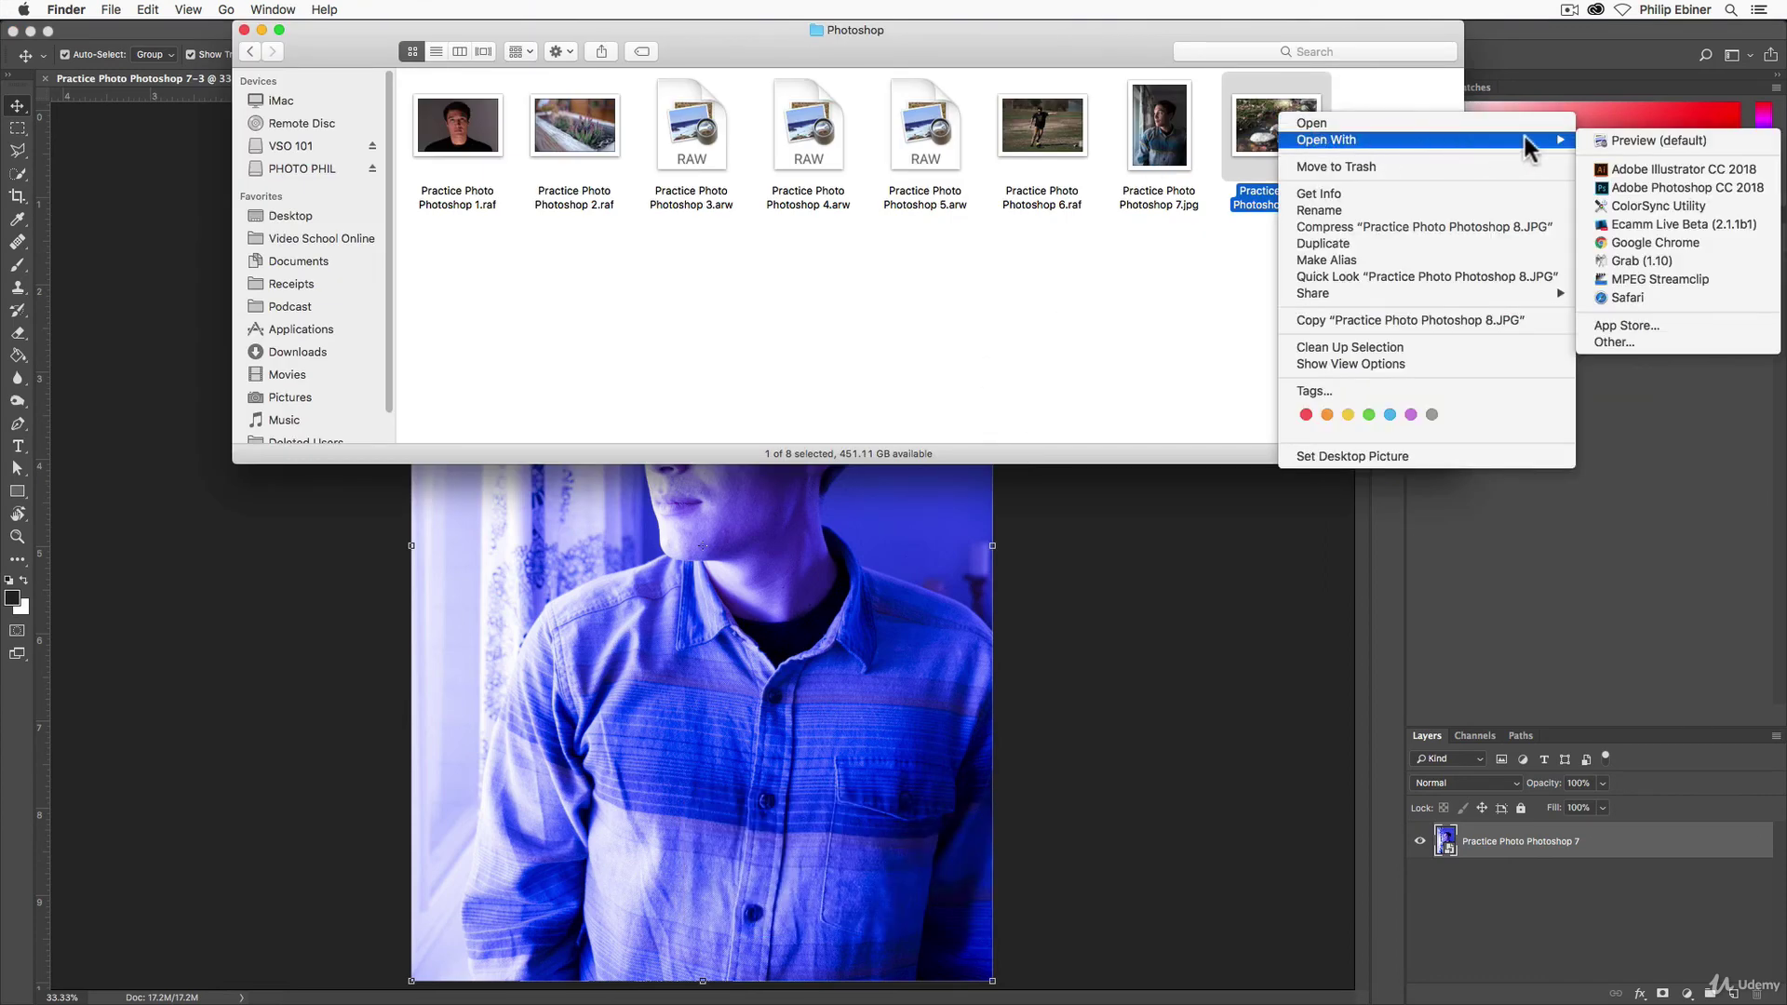
{"action": "left_click", "coordinate": [1661, 187]}
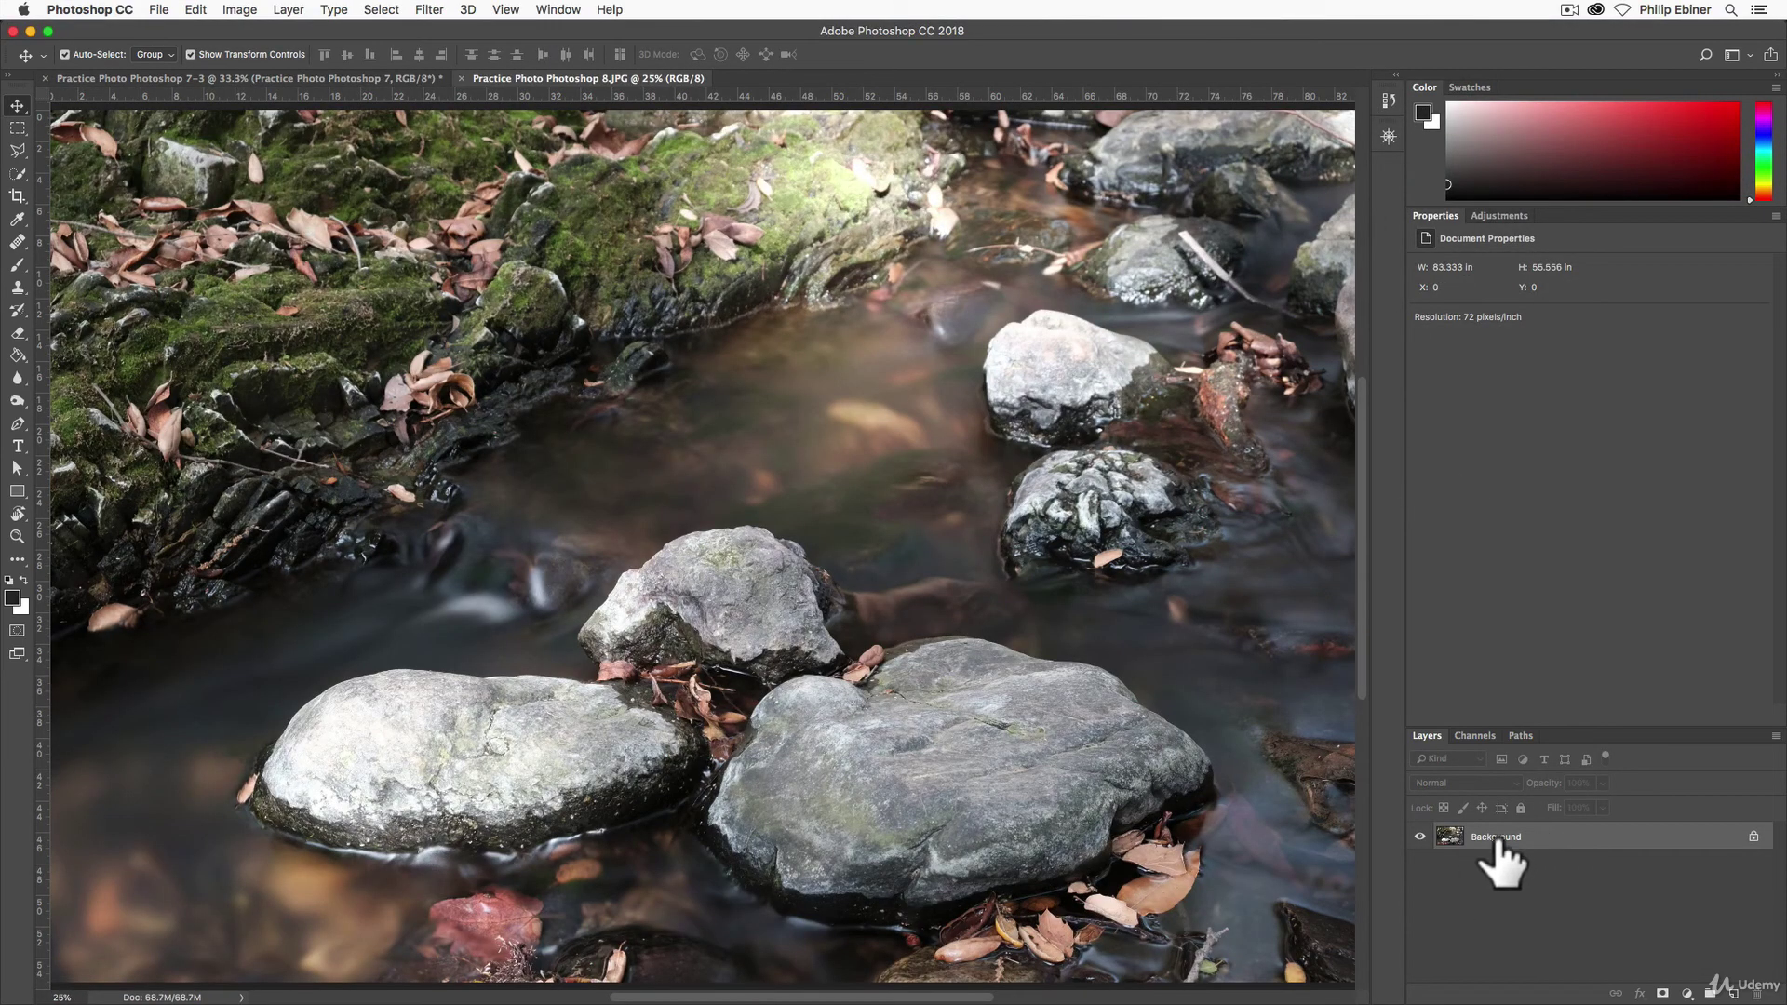
Convert the Background to a smart object and add a Camera Raw smart filter: Temperature +70, Tint -62
{"action": "right_click", "coordinate": [1453, 834]}
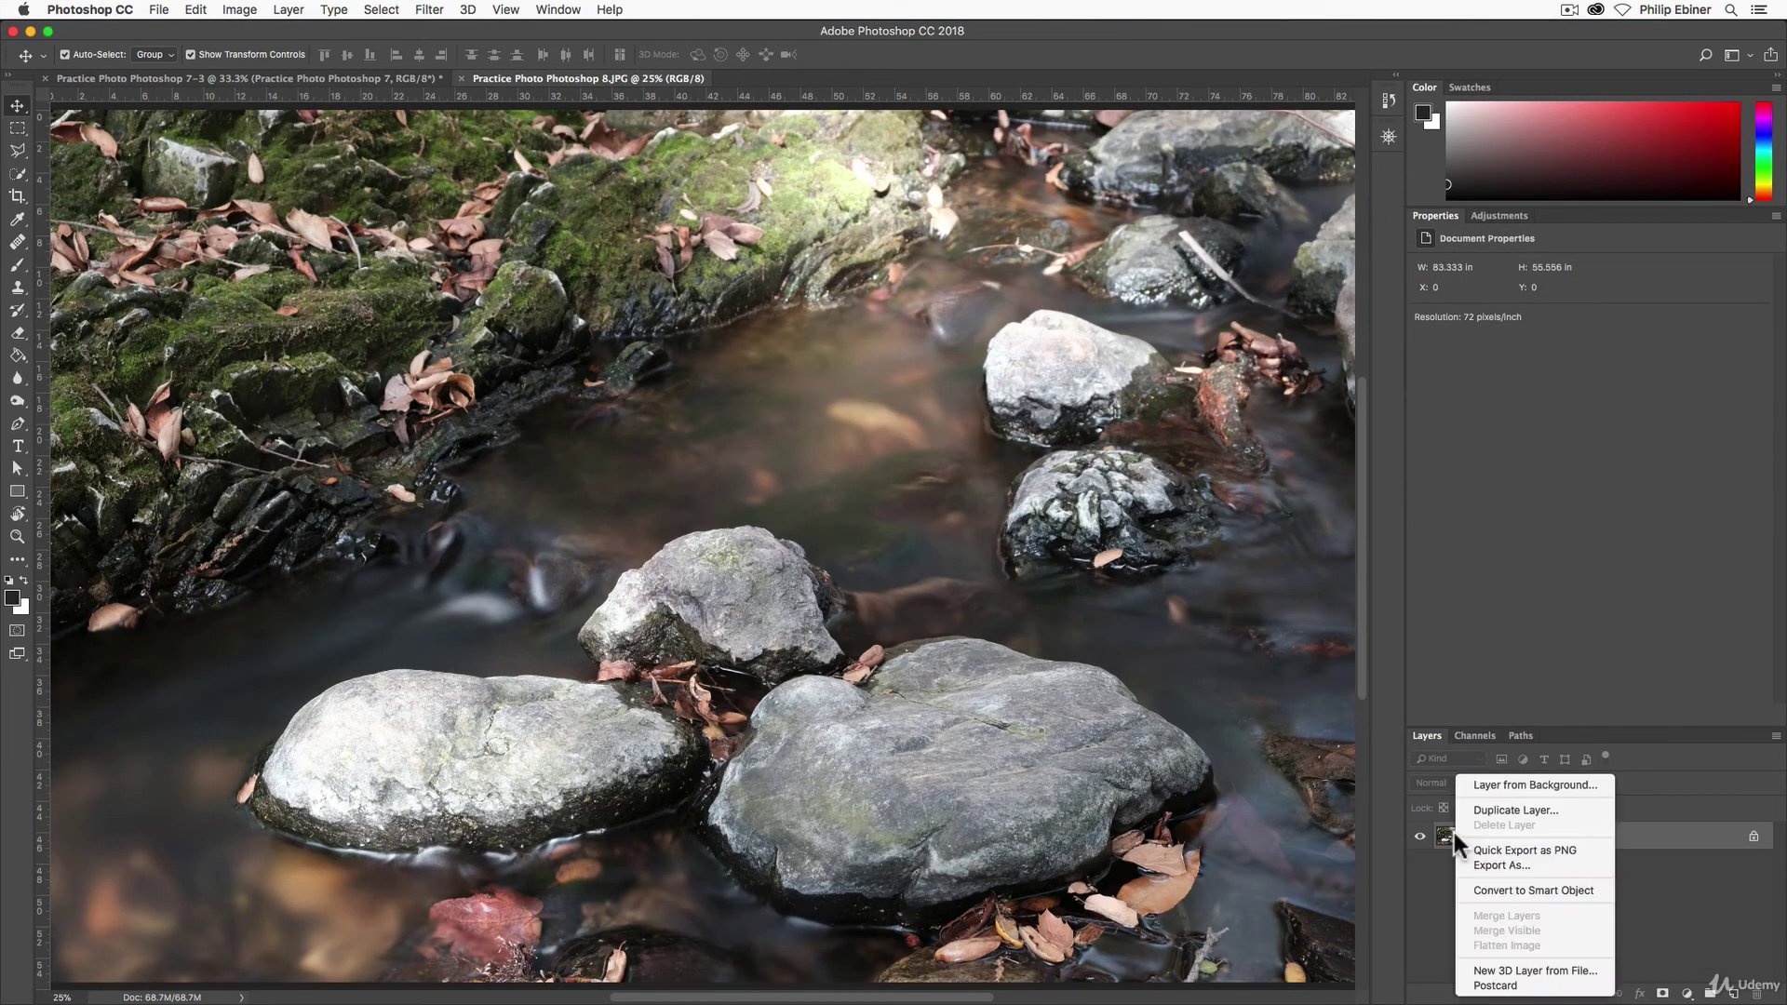
{"action": "left_click", "coordinate": [1516, 891]}
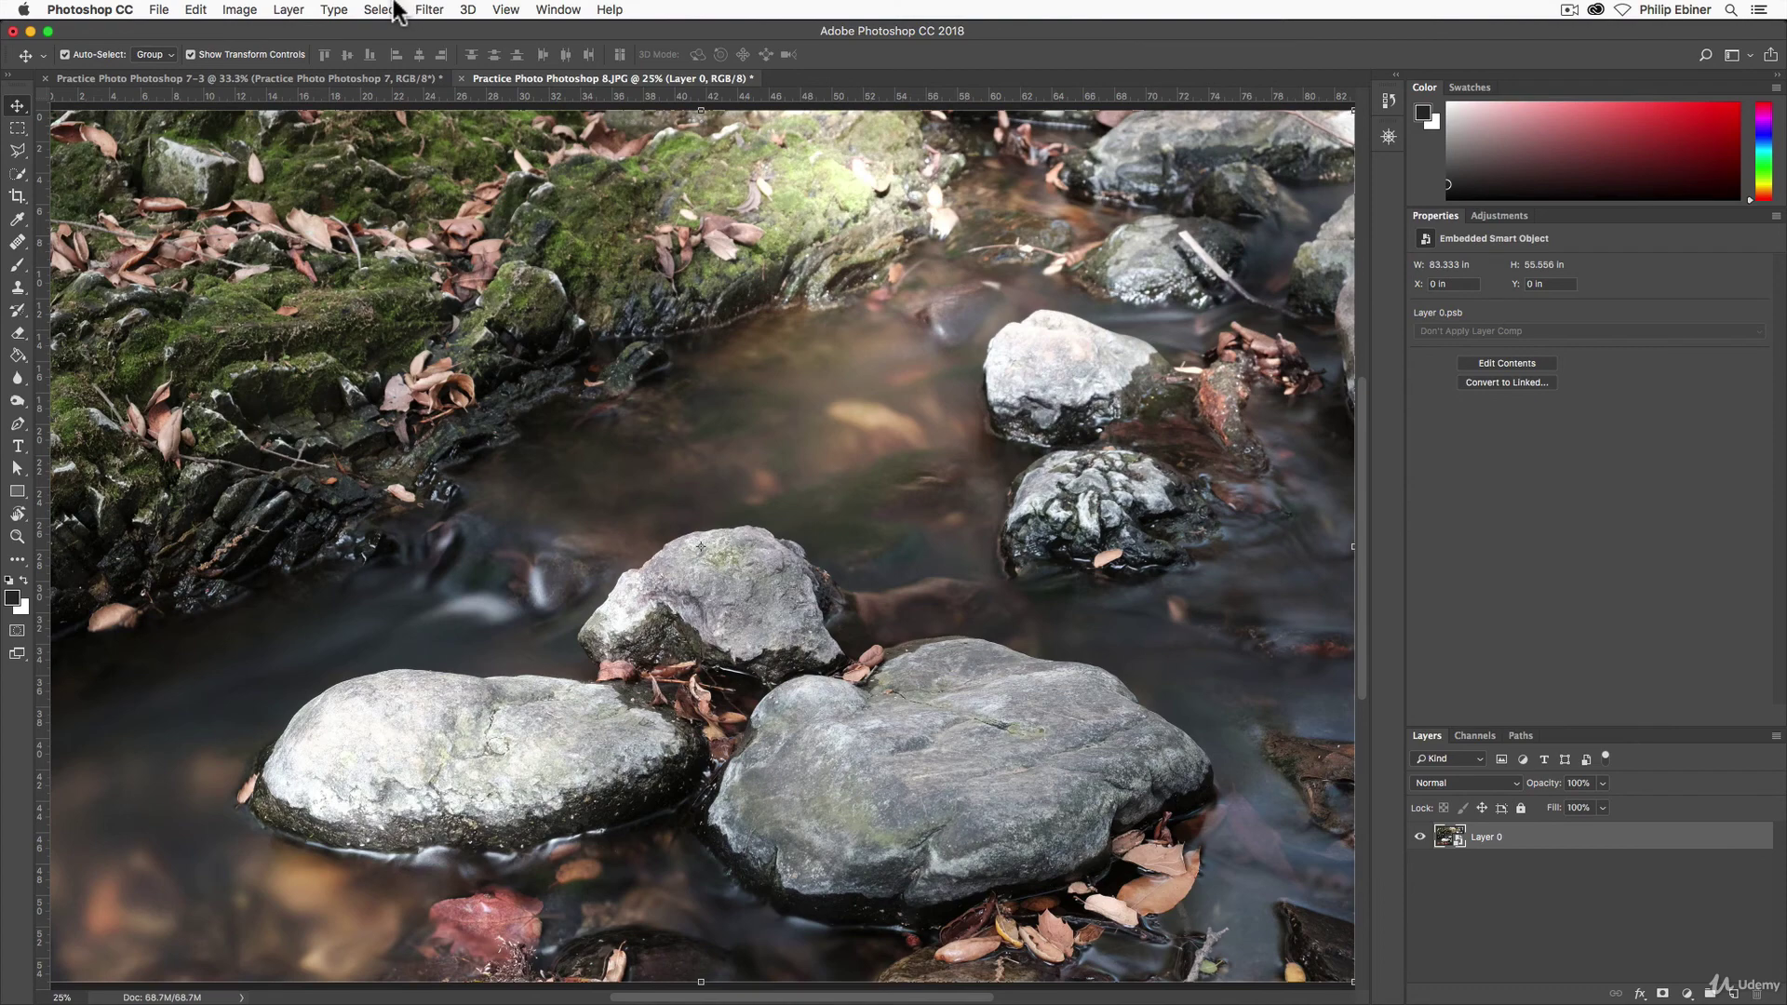
{"action": "left_click", "coordinate": [429, 9]}
{"action": "left_click", "coordinate": [503, 128]}
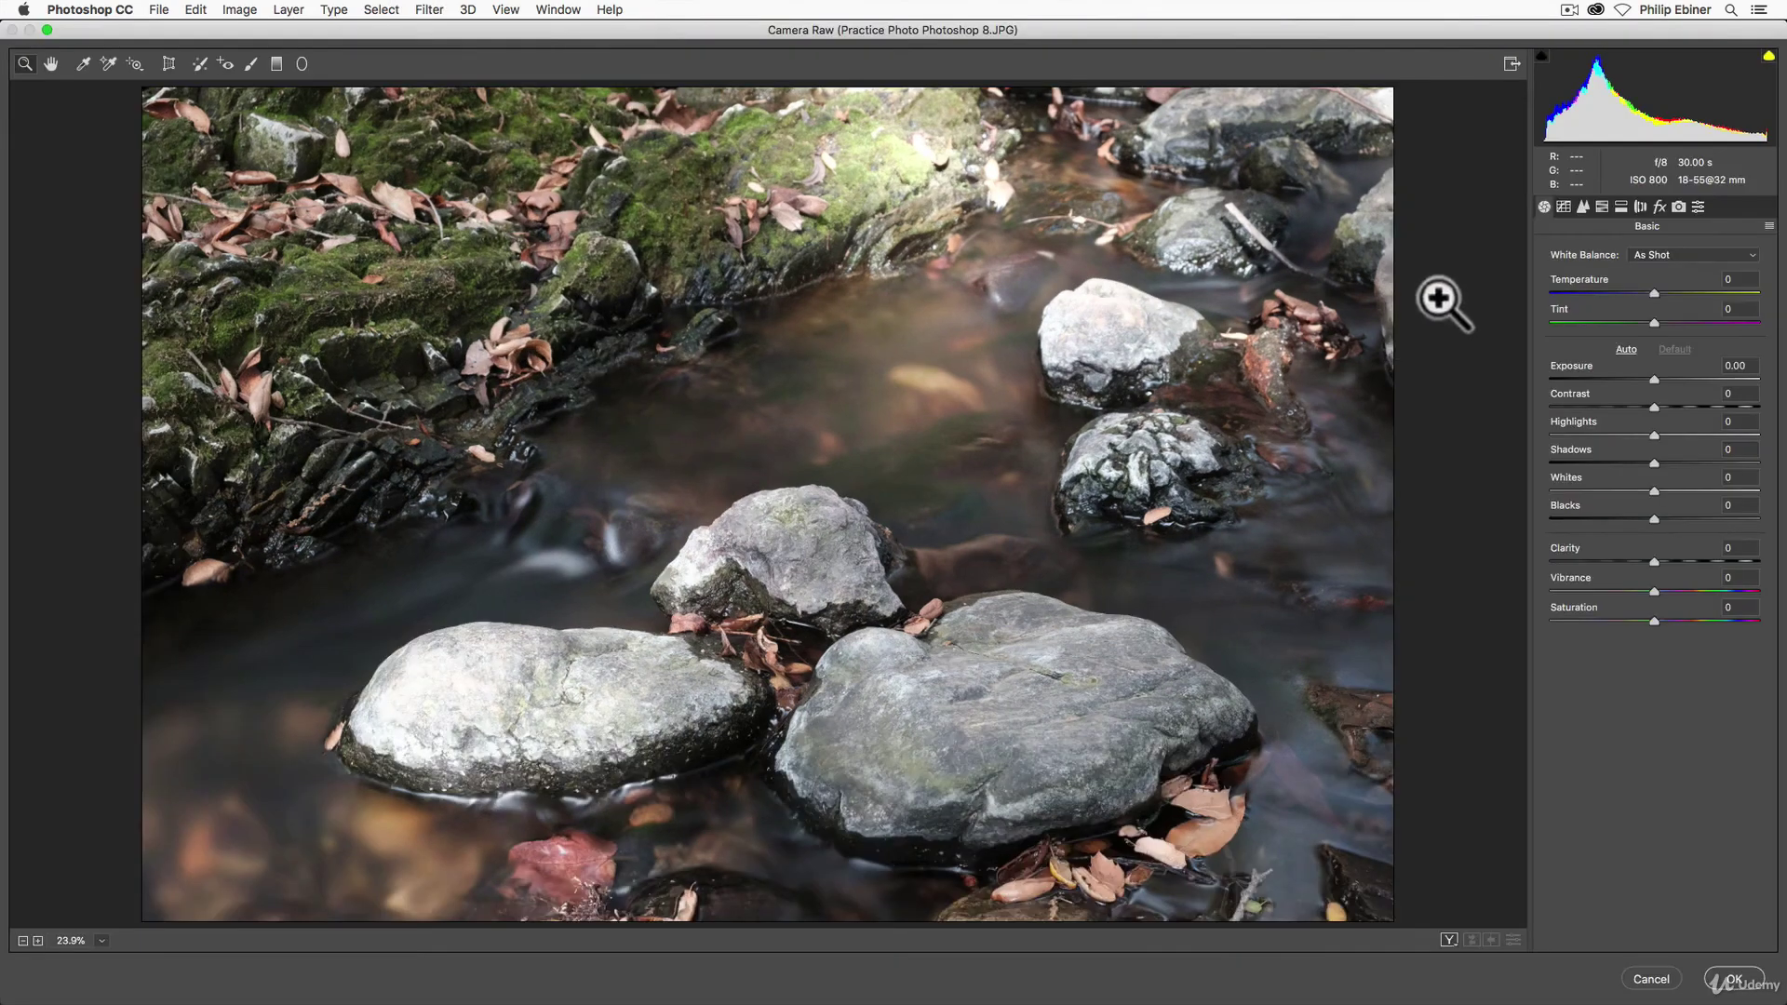
{"action": "left_click_drag", "start_coordinate": [1653, 292], "coordinate": [1593, 323]}
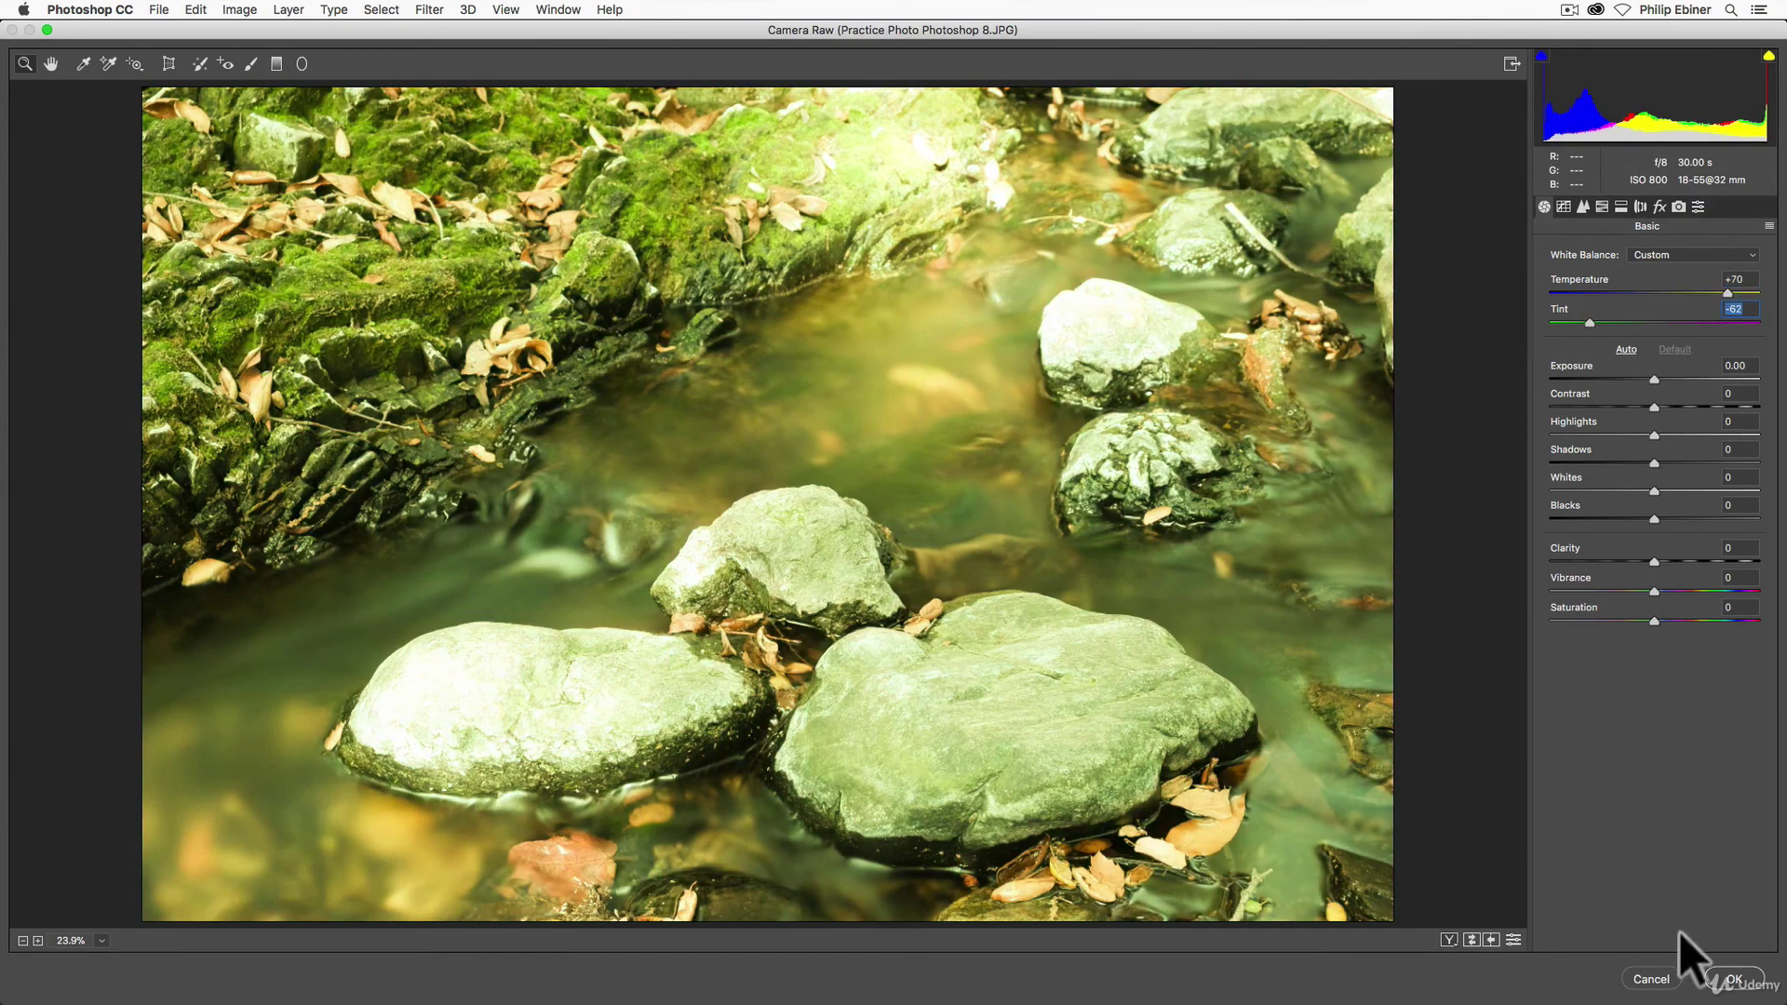
{"action": "left_click", "coordinate": [1733, 979]}
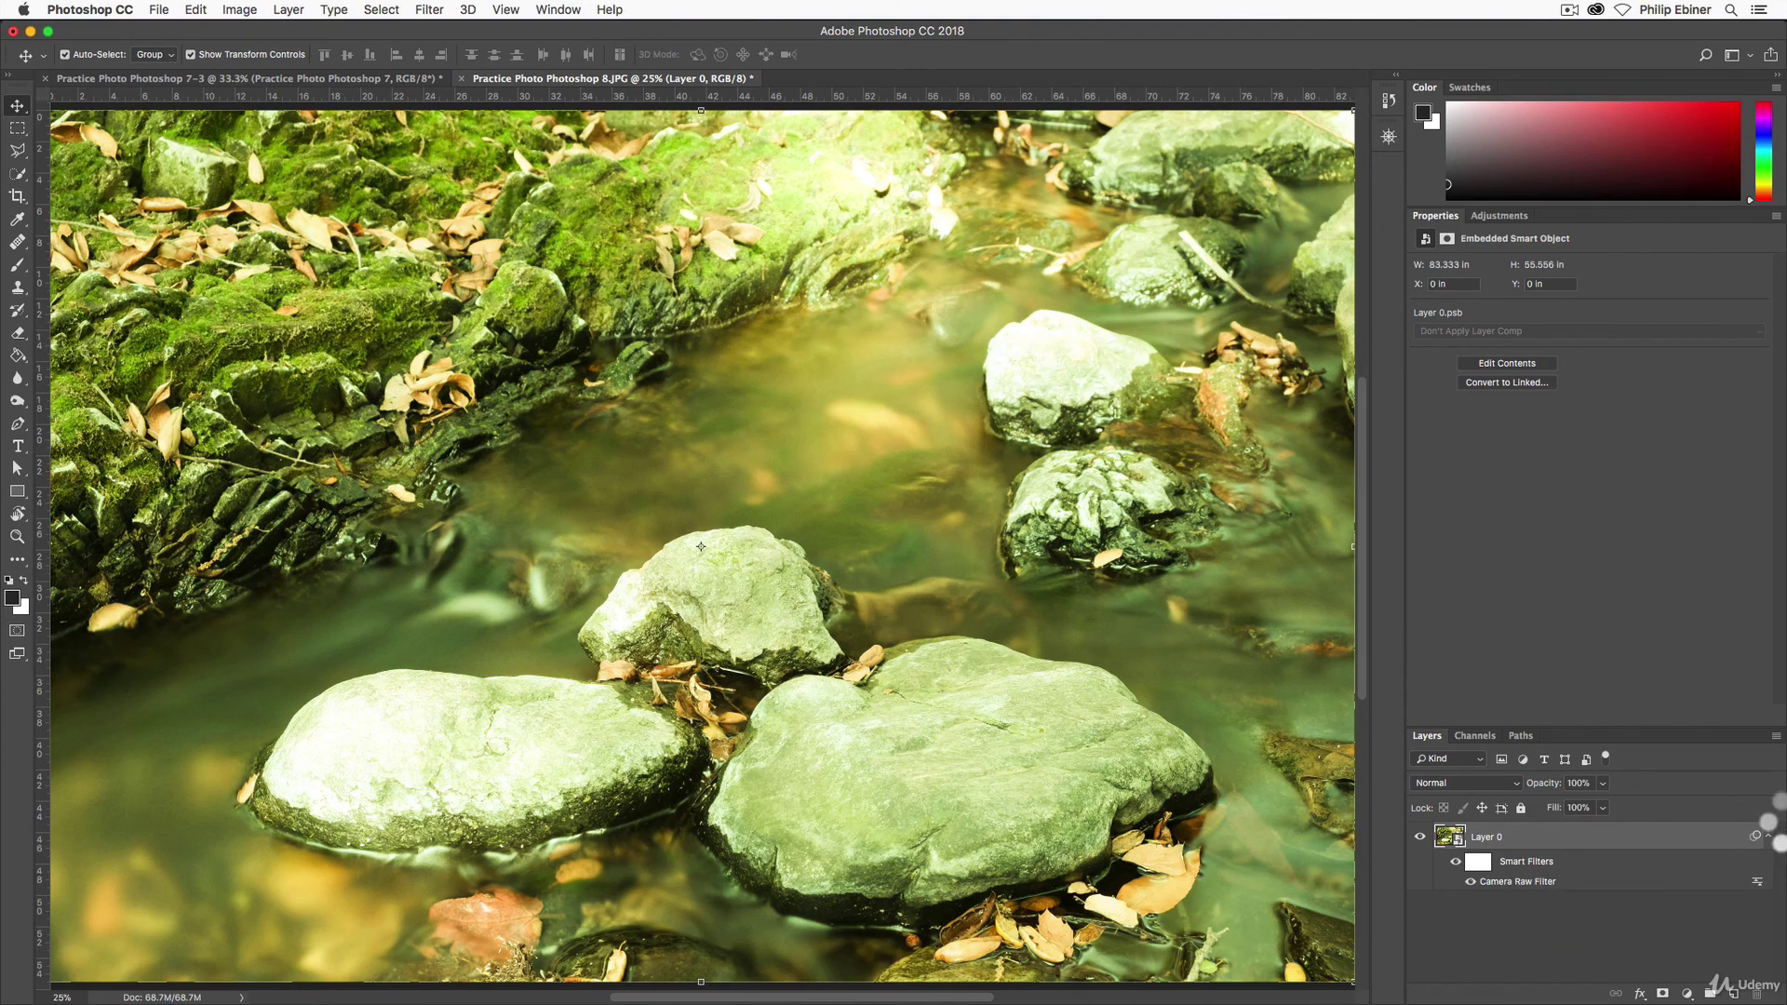
Edit the rocks' Camera Raw smart filter to Temperature -48 for a cool blue look
{"action": "key", "text": "super+shift+a"}
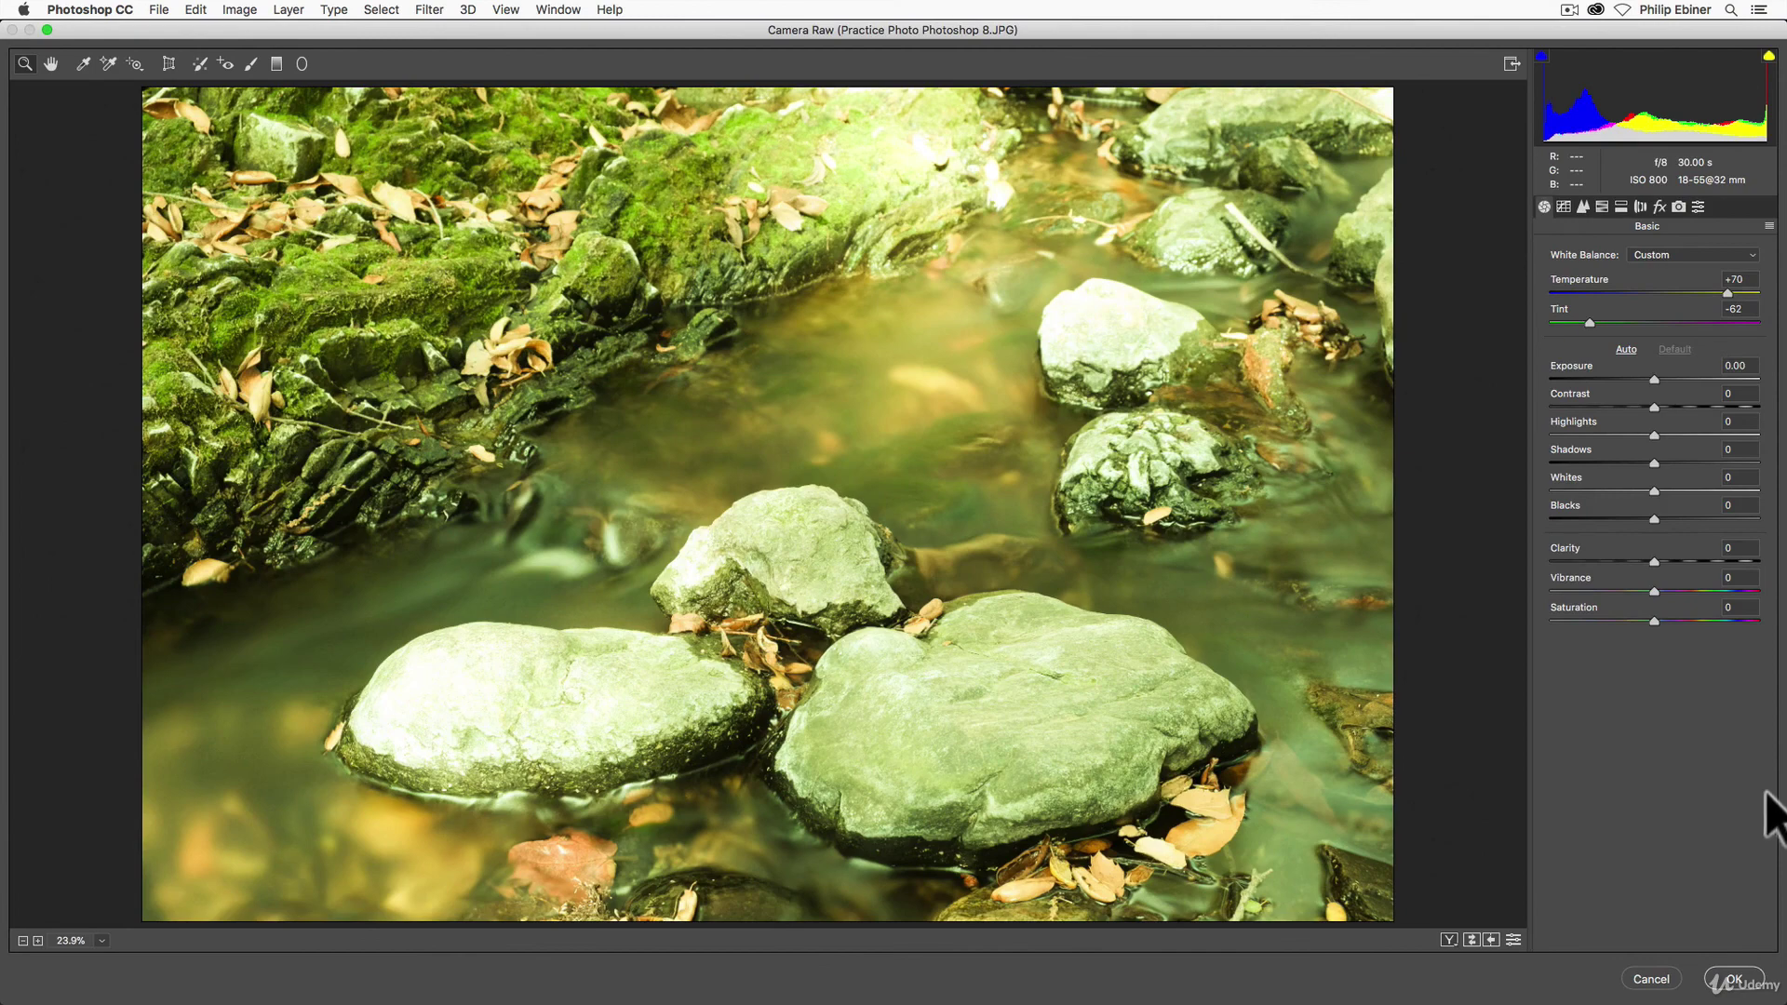
{"action": "left_click_drag", "start_coordinate": [1728, 293], "coordinate": [1704, 323]}
{"action": "left_click", "coordinate": [1732, 979]}
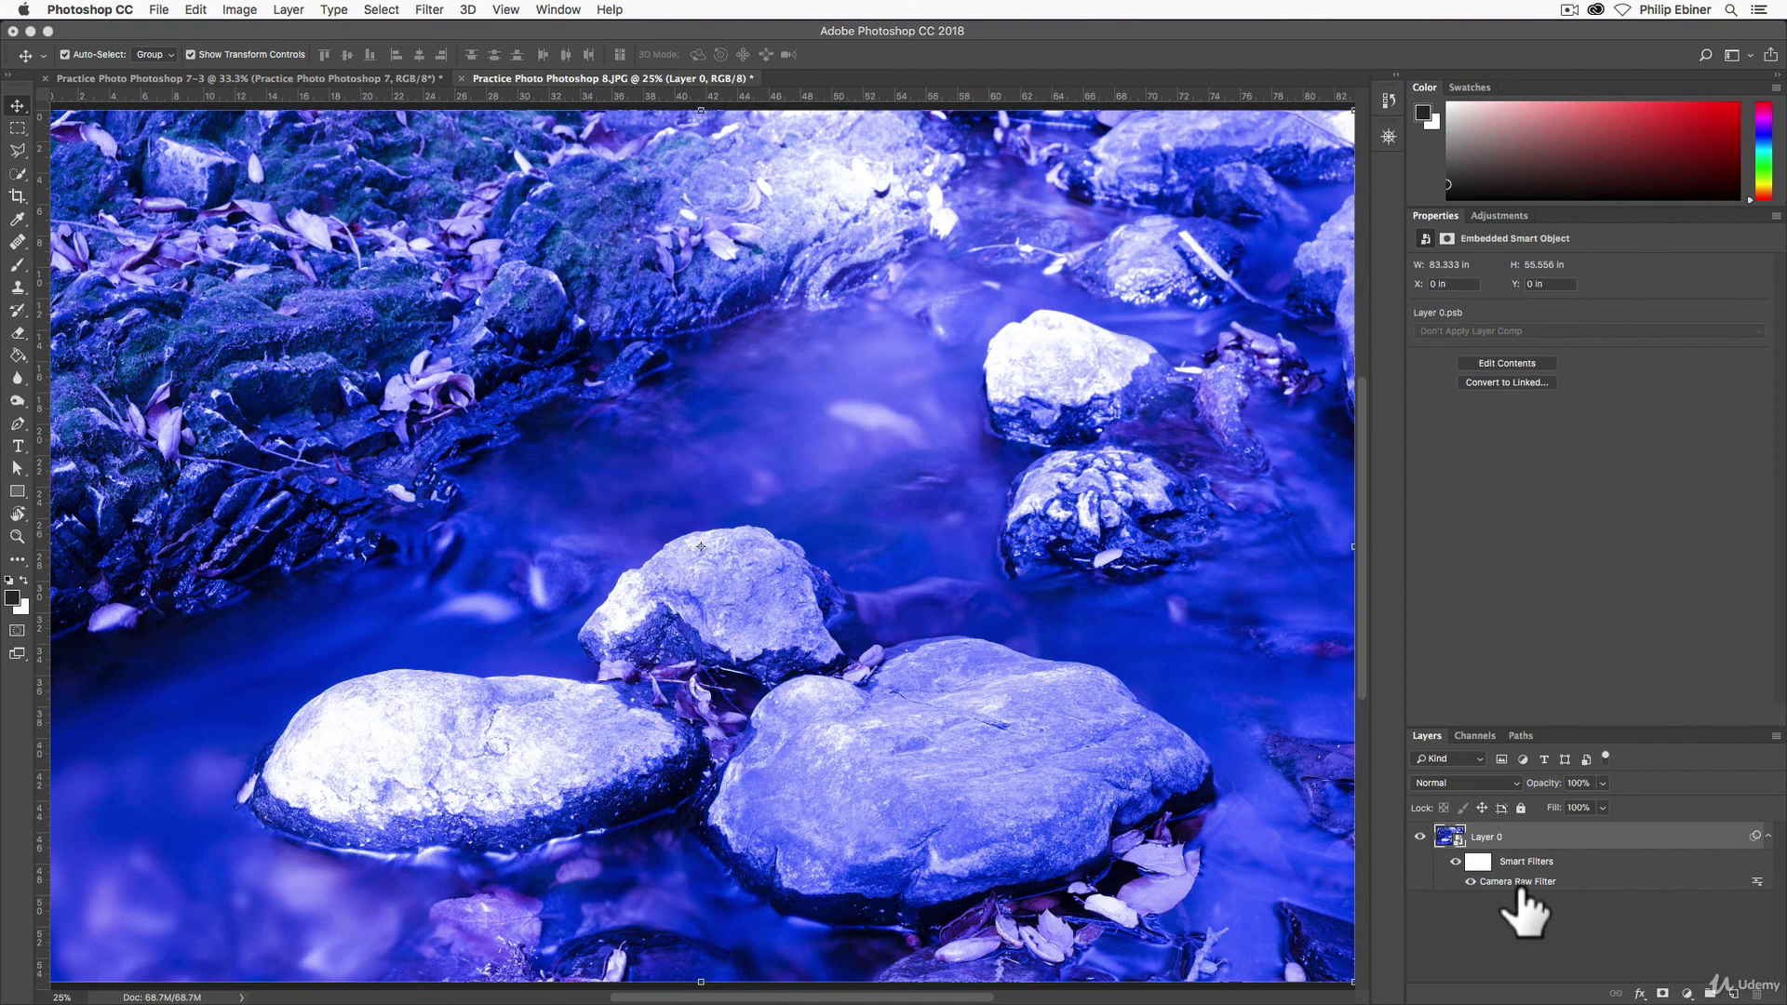
Switch to the 7-3 document tab, then open the raw portrait Practice Photo Photoshop 1.raf from Finder
{"action": "left_click", "coordinate": [140, 78]}
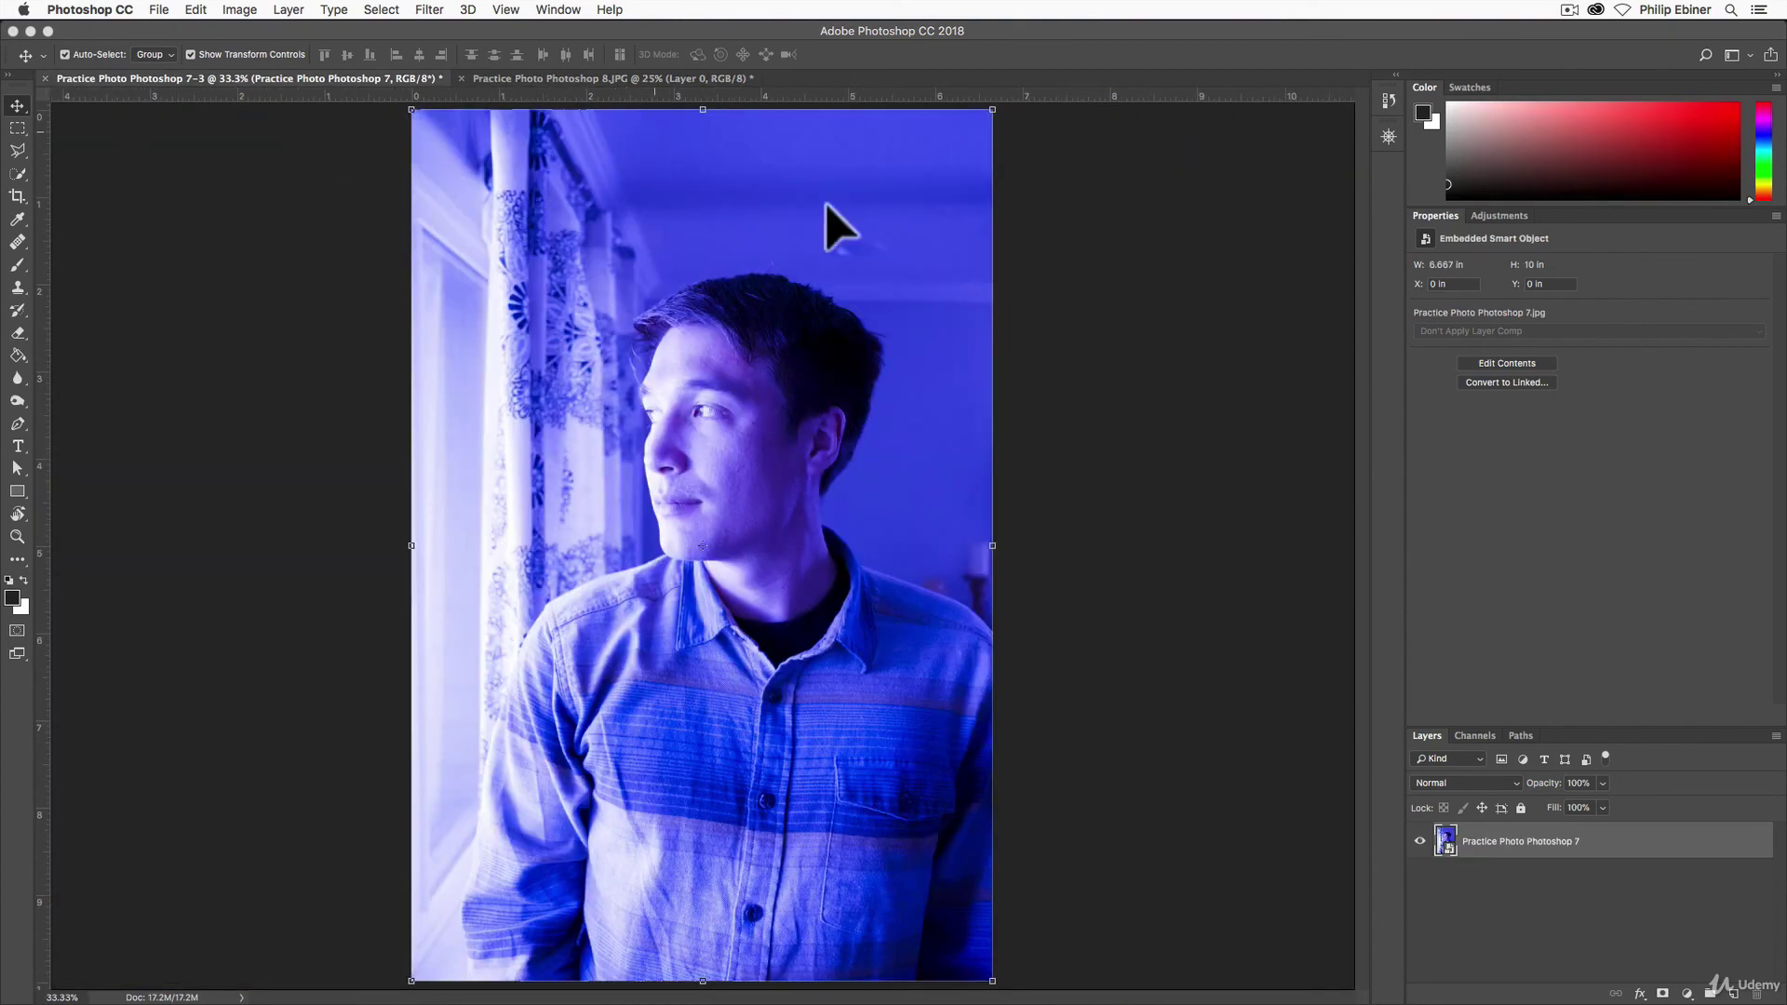
{"action": "key", "text": "super+Tab"}
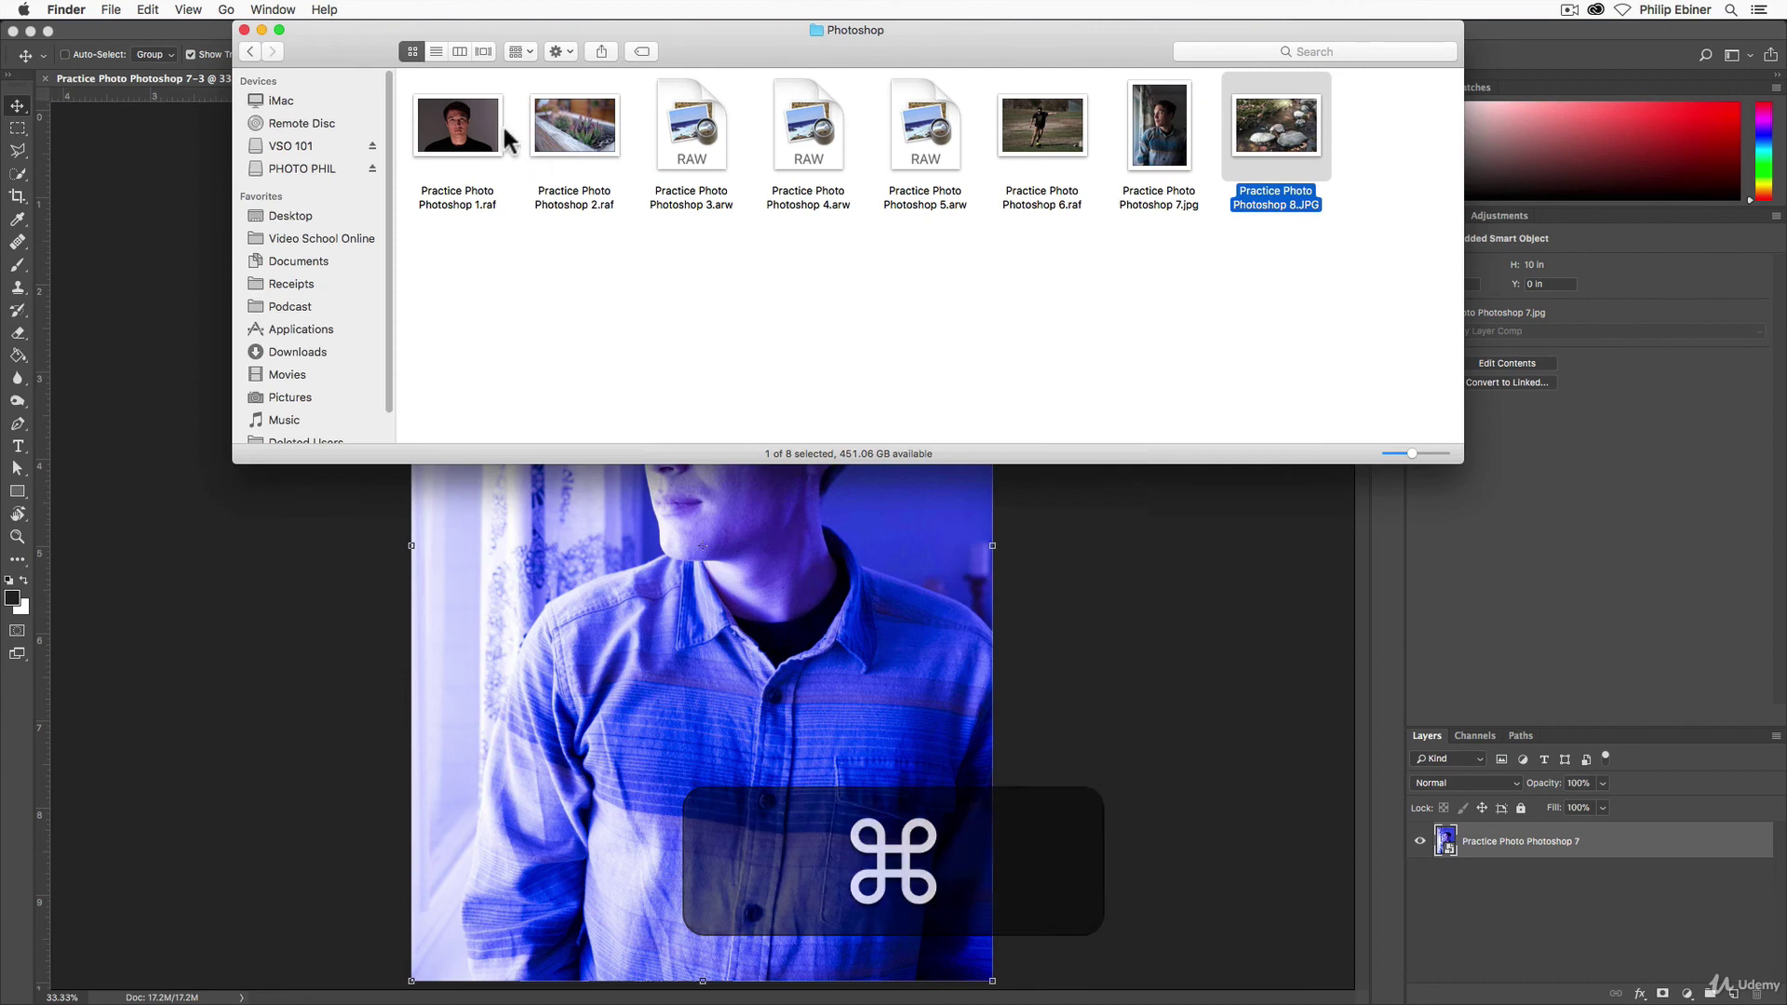
{"action": "left_click", "coordinate": [482, 125]}
{"action": "double_click", "coordinate": [483, 126]}
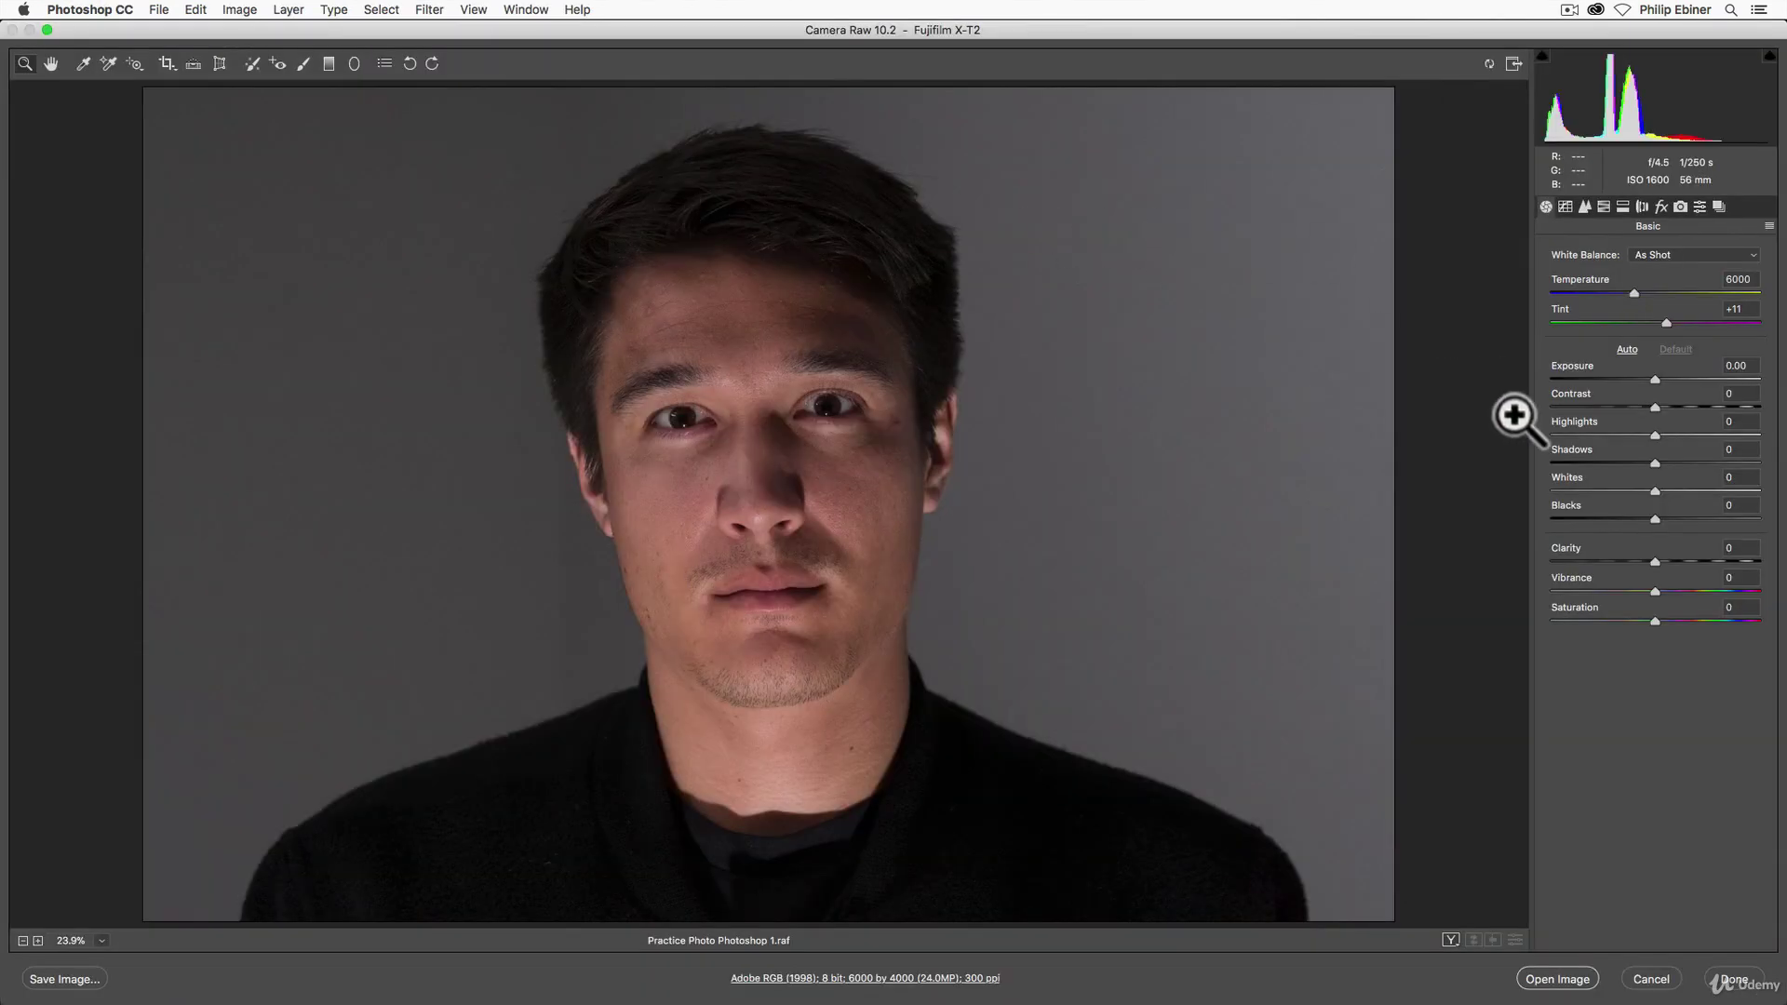